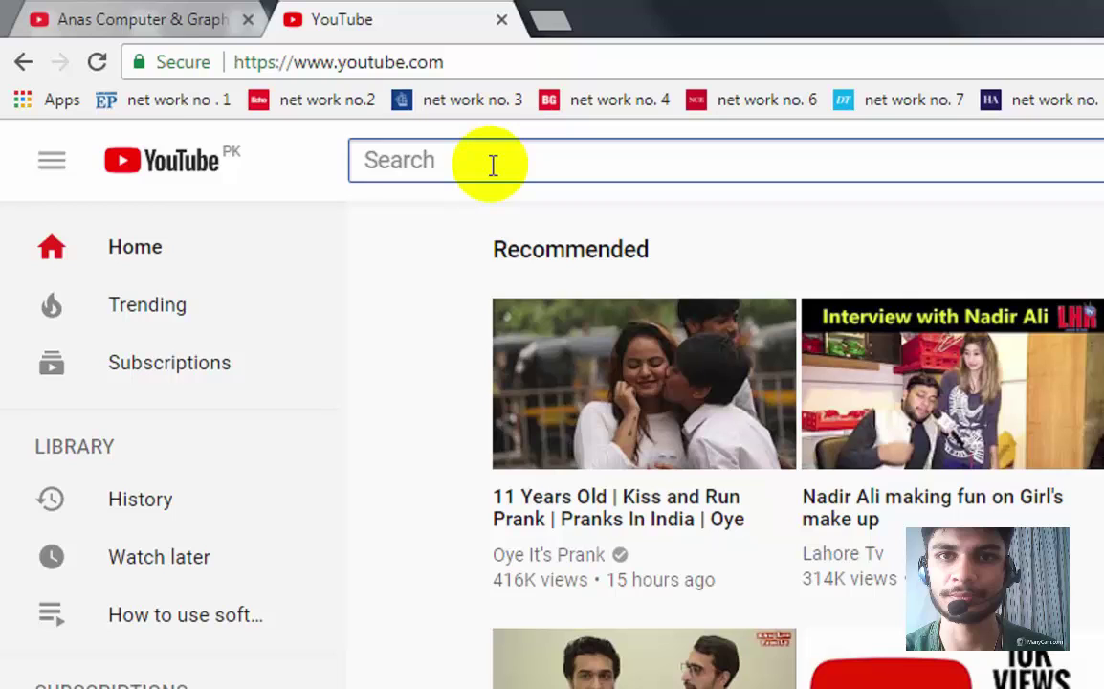
Step: Search YouTube for the channel by name and open the computer and graphics channel page
left_click(491, 166)
type("a")
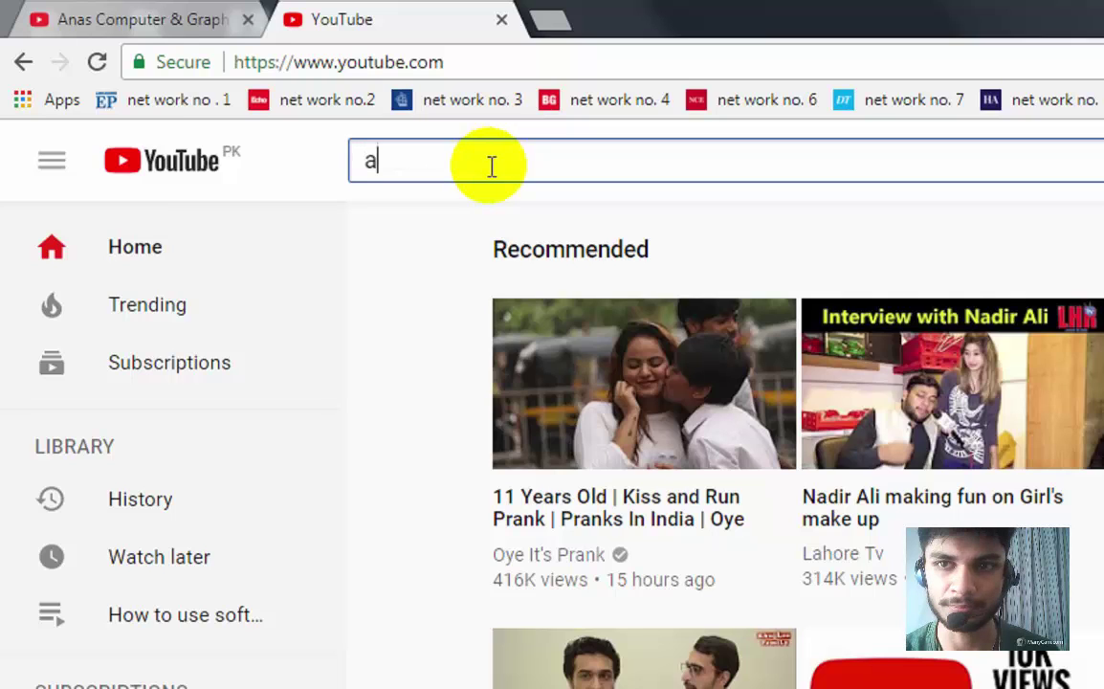
type("nas computer and graphic")
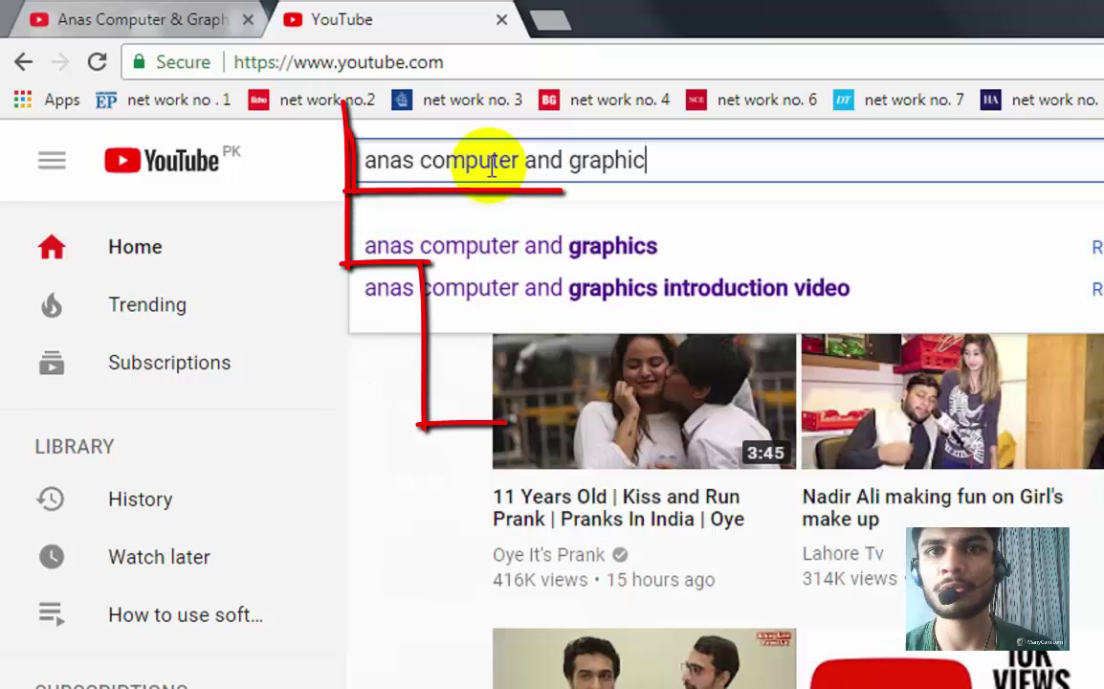
type("s")
key("Escape")
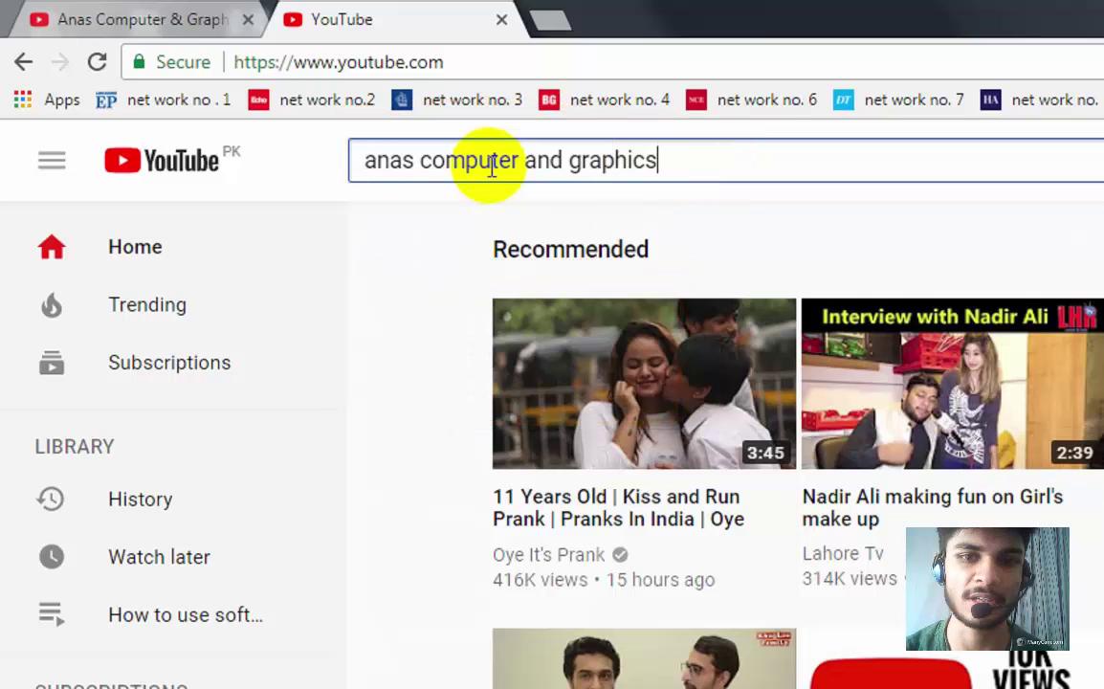
key("Return")
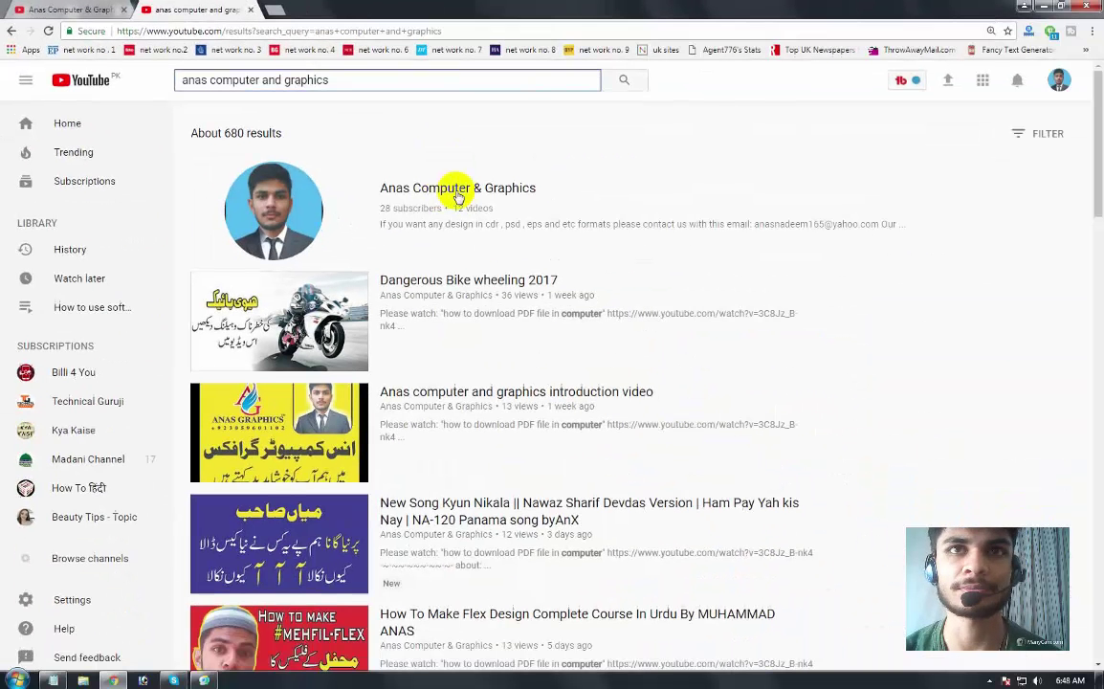
left_click(457, 192)
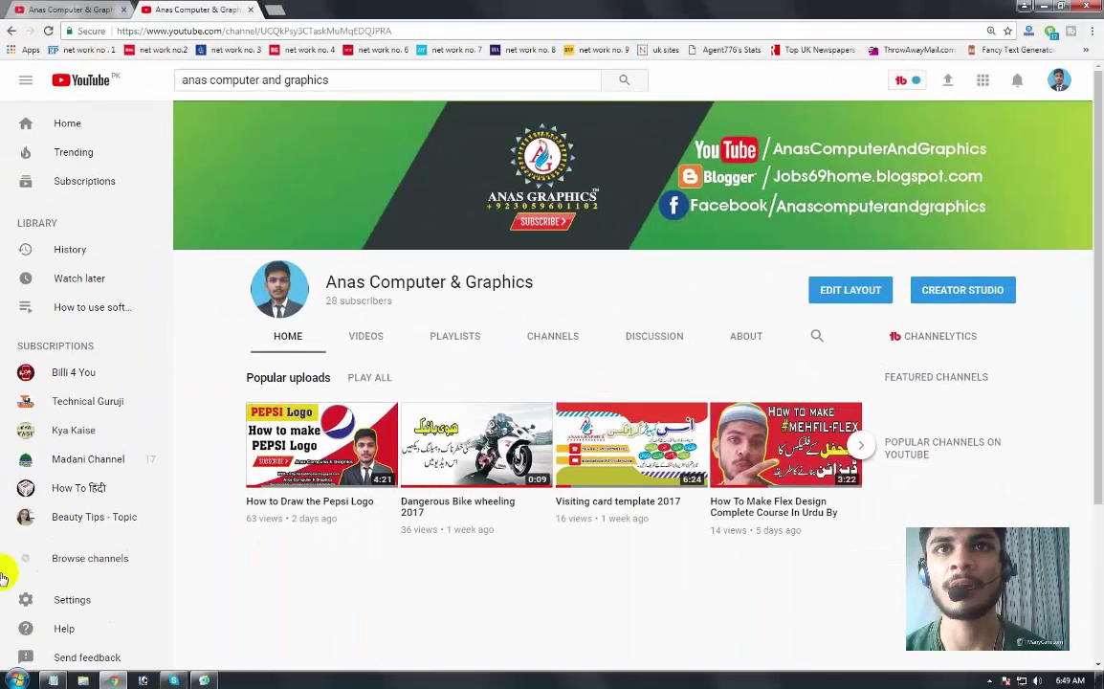
Step: Launch CorelDRAW 9, create a new blank Letter-size graphic, and minimize it
left_click(13, 680)
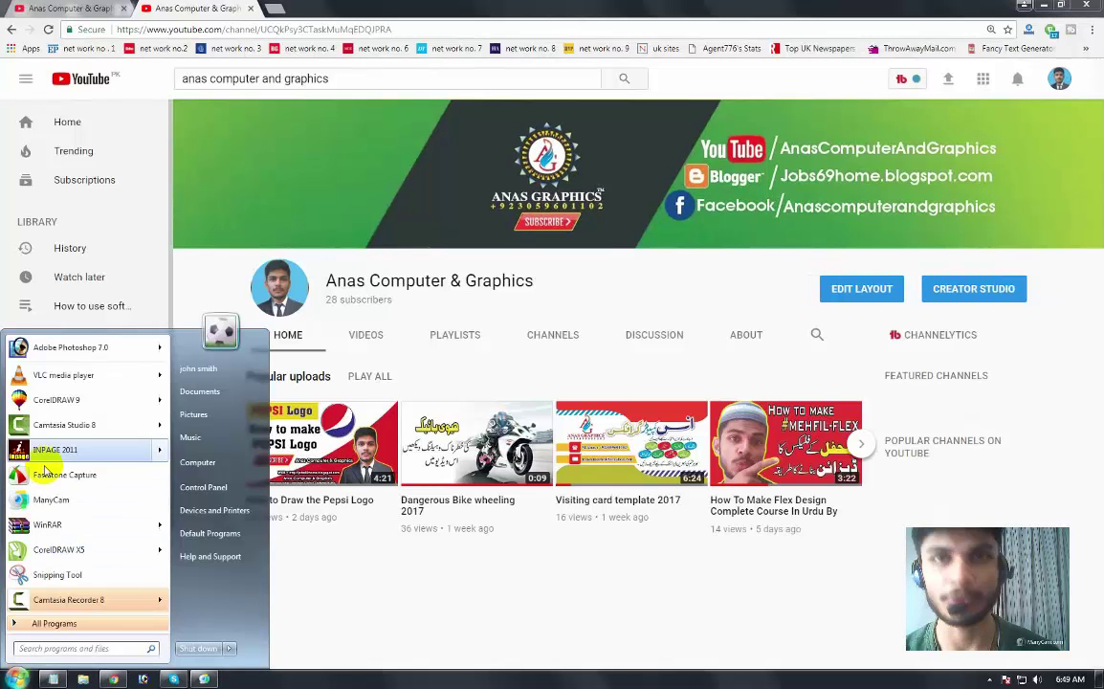
left_click(57, 402)
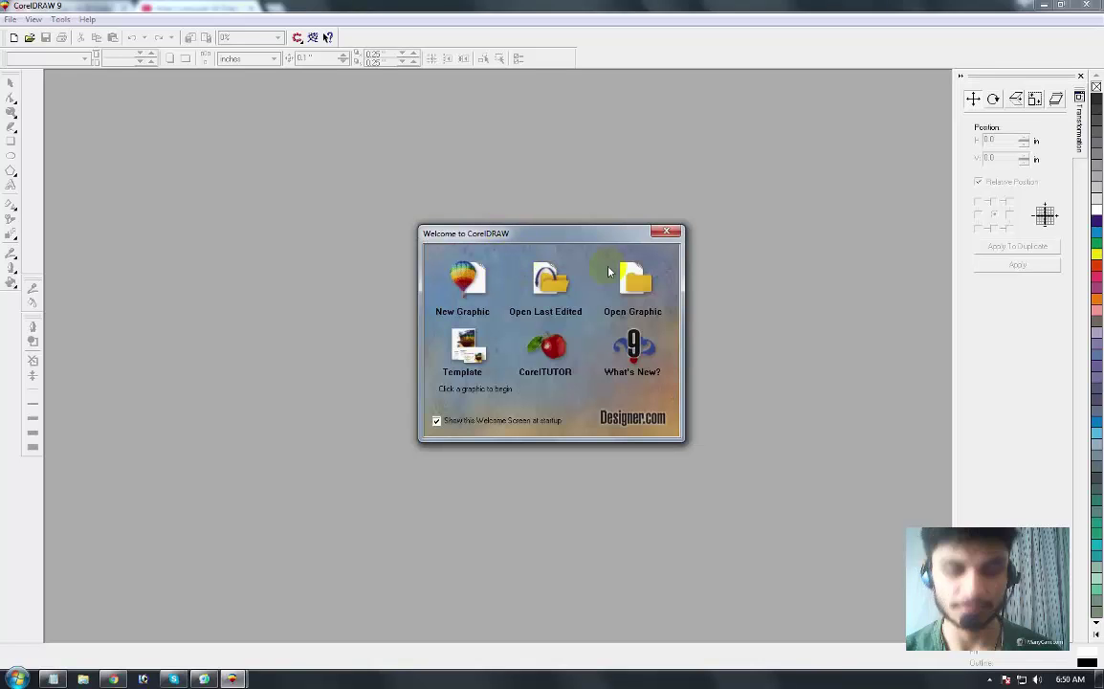
left_click(461, 273)
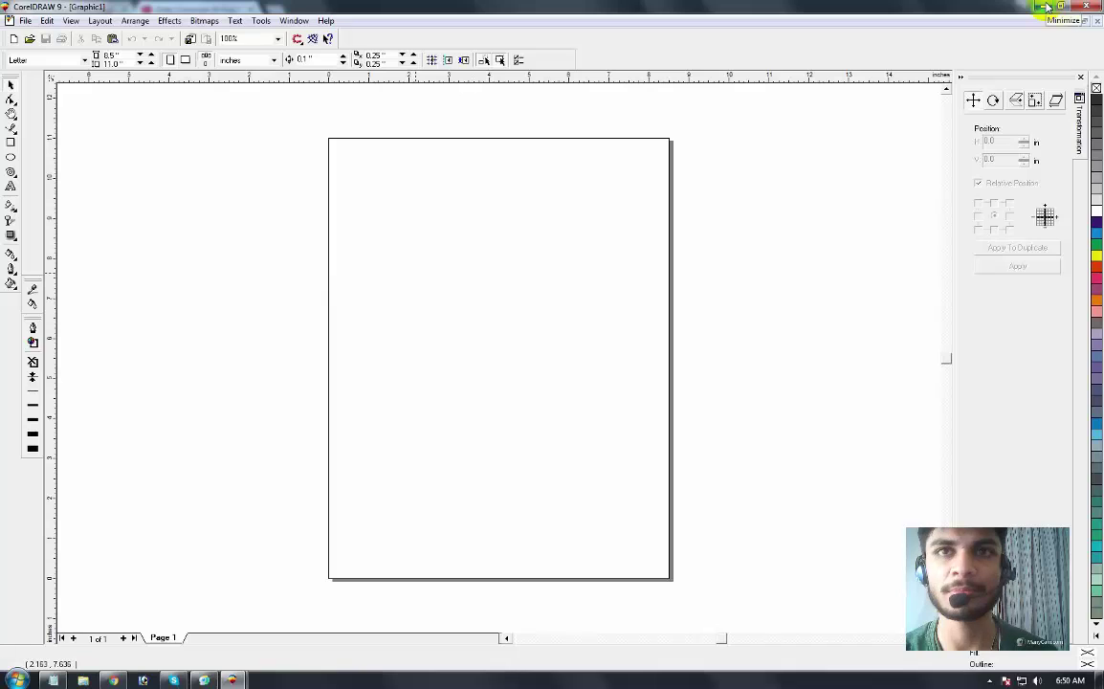
left_click(1045, 7)
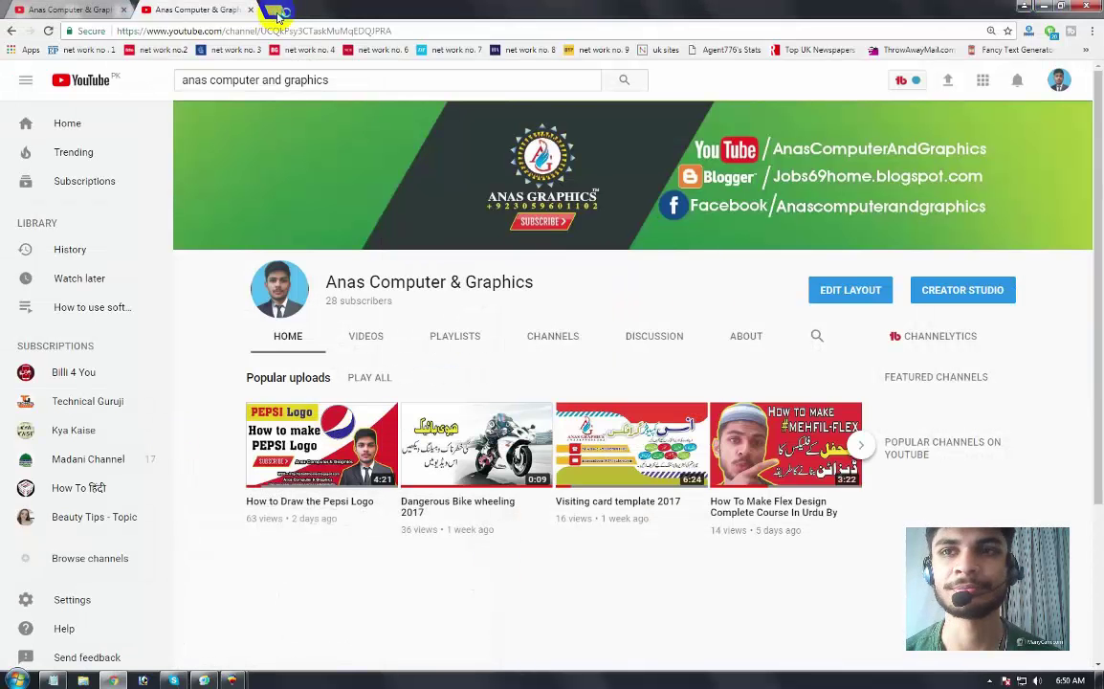
Step: Open a new Chrome tab and close the extra CorelDRAW window
left_click(276, 14)
type("googel")
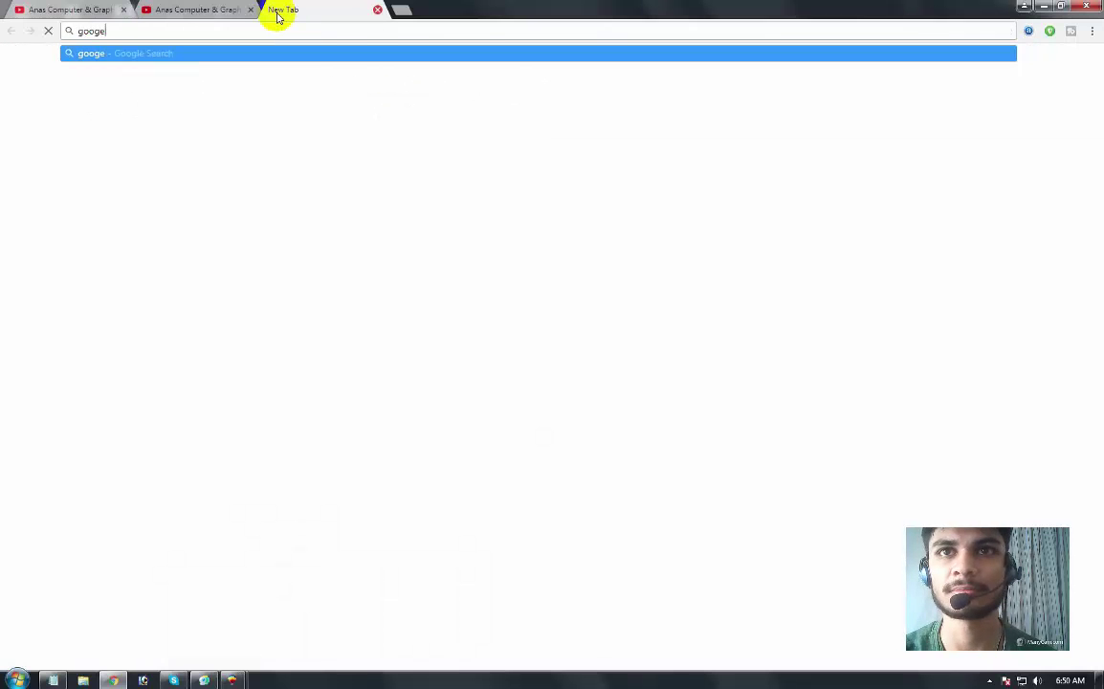
key("Return")
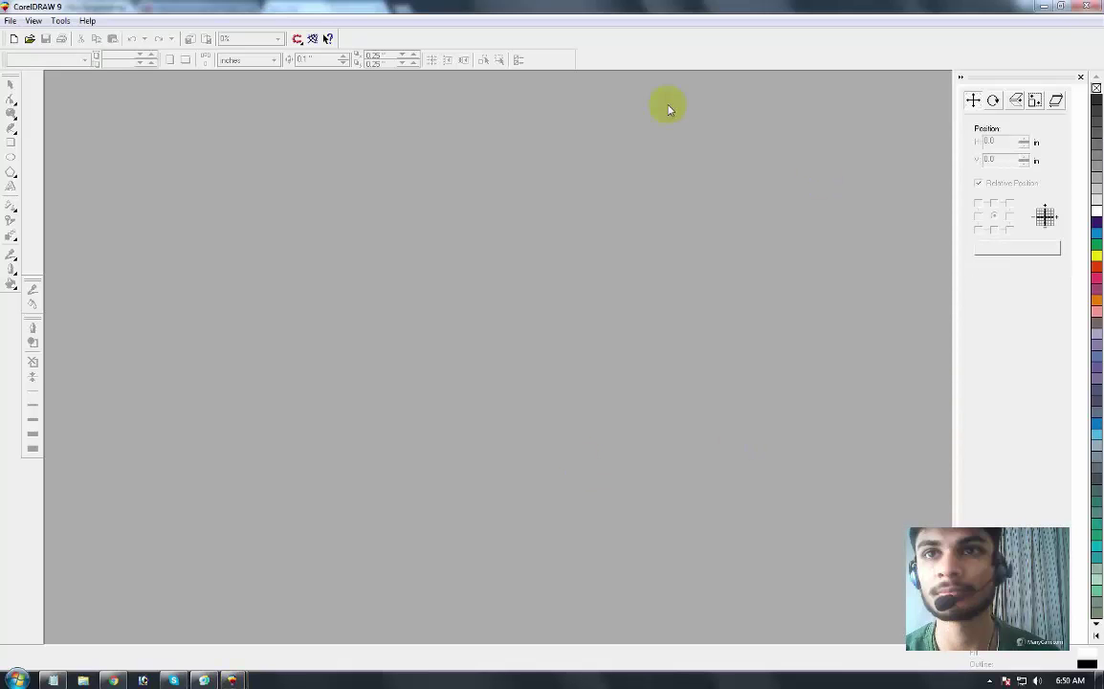
left_click(662, 233)
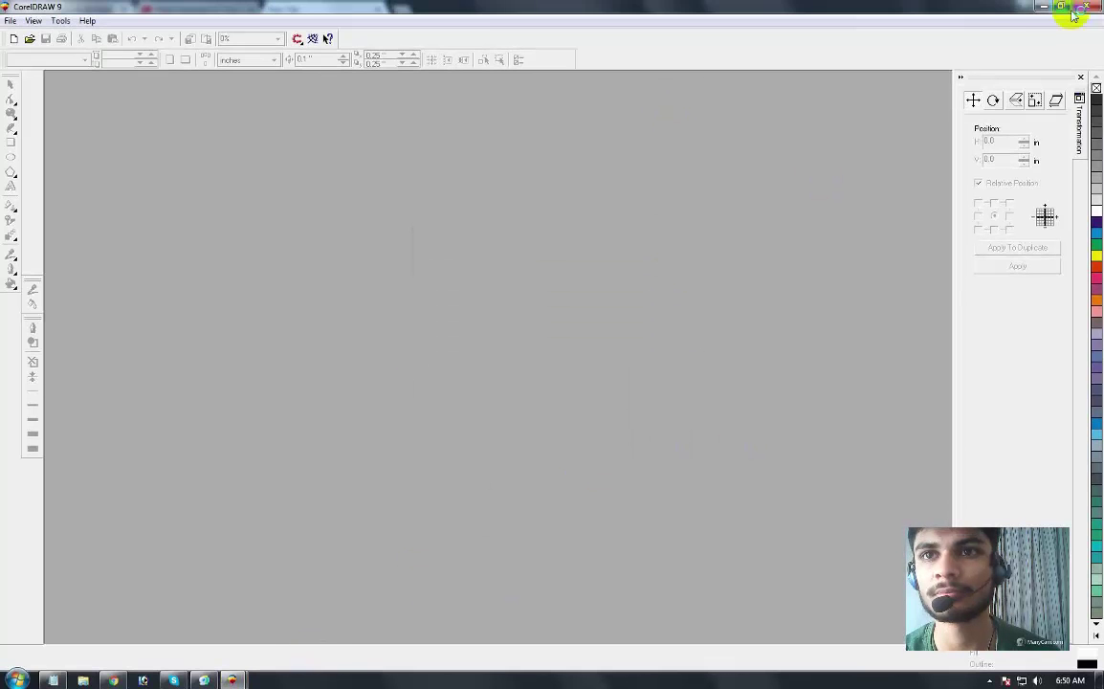
left_click(1084, 9)
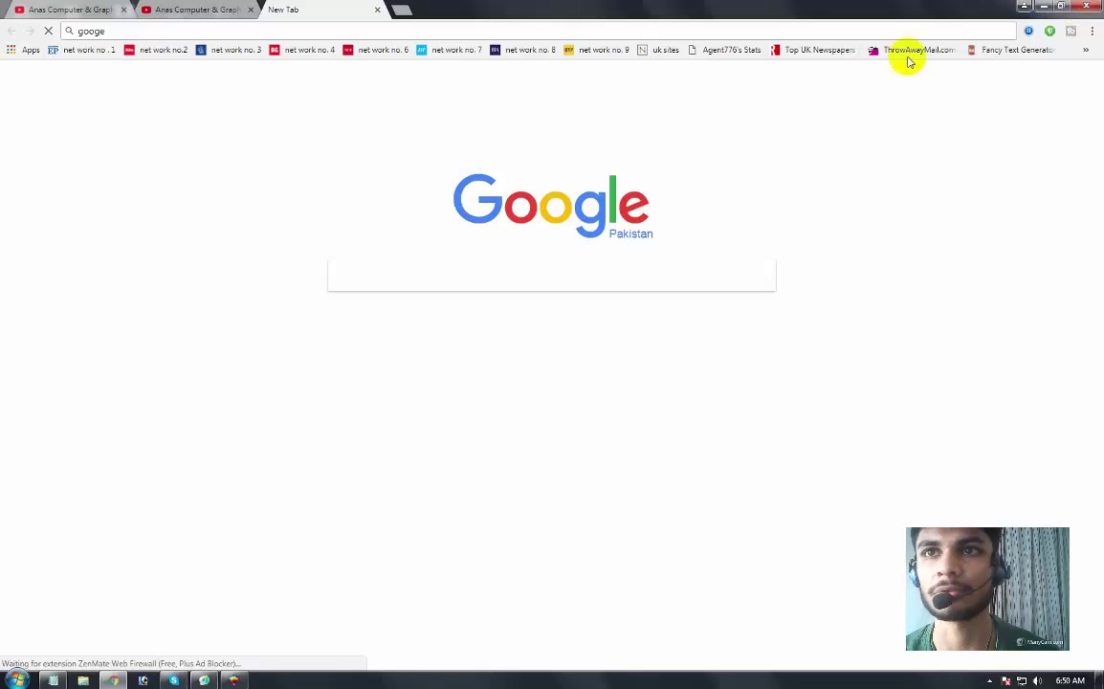
Step: Load google.com in the new tab
left_click(402, 35)
type("google")
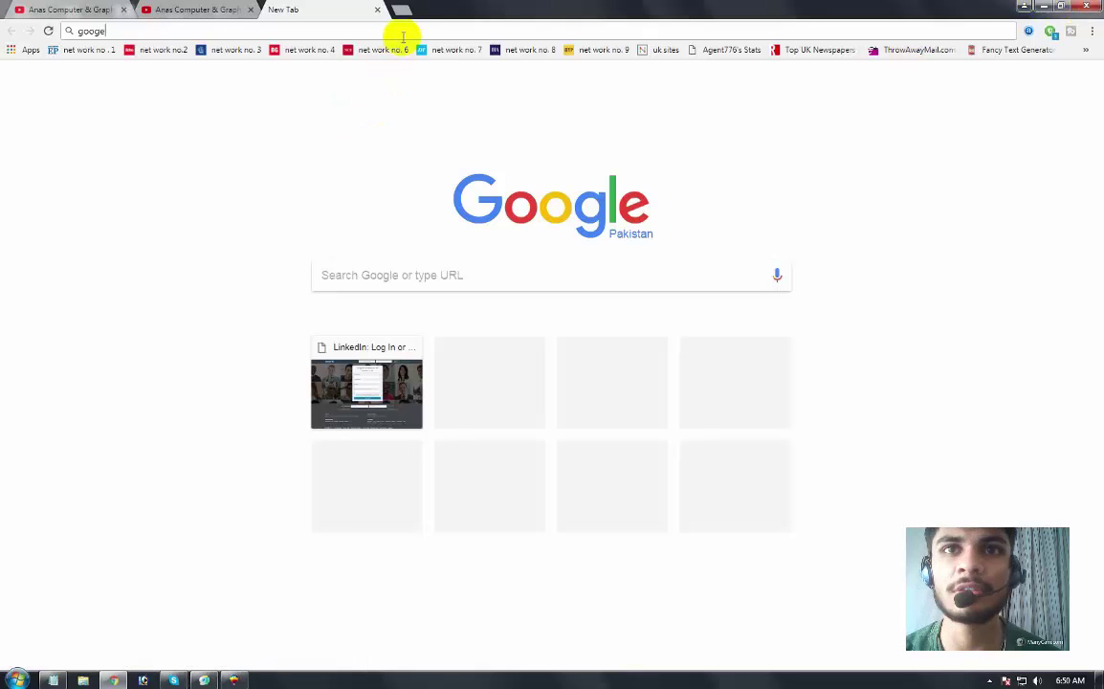
type(".c")
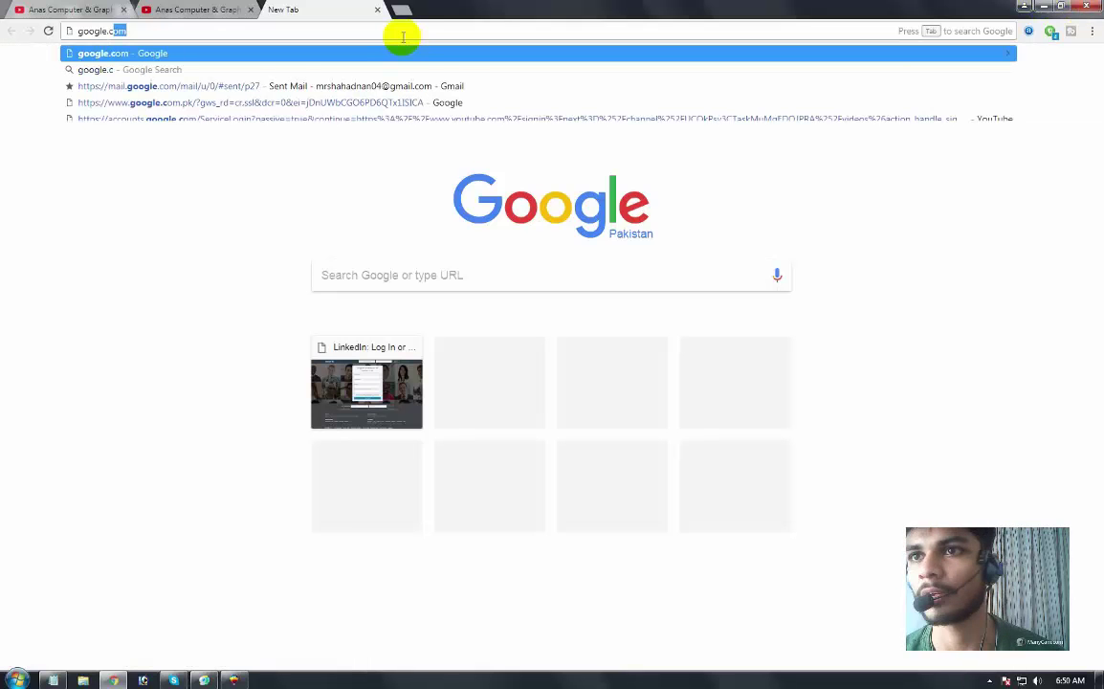
key("Return")
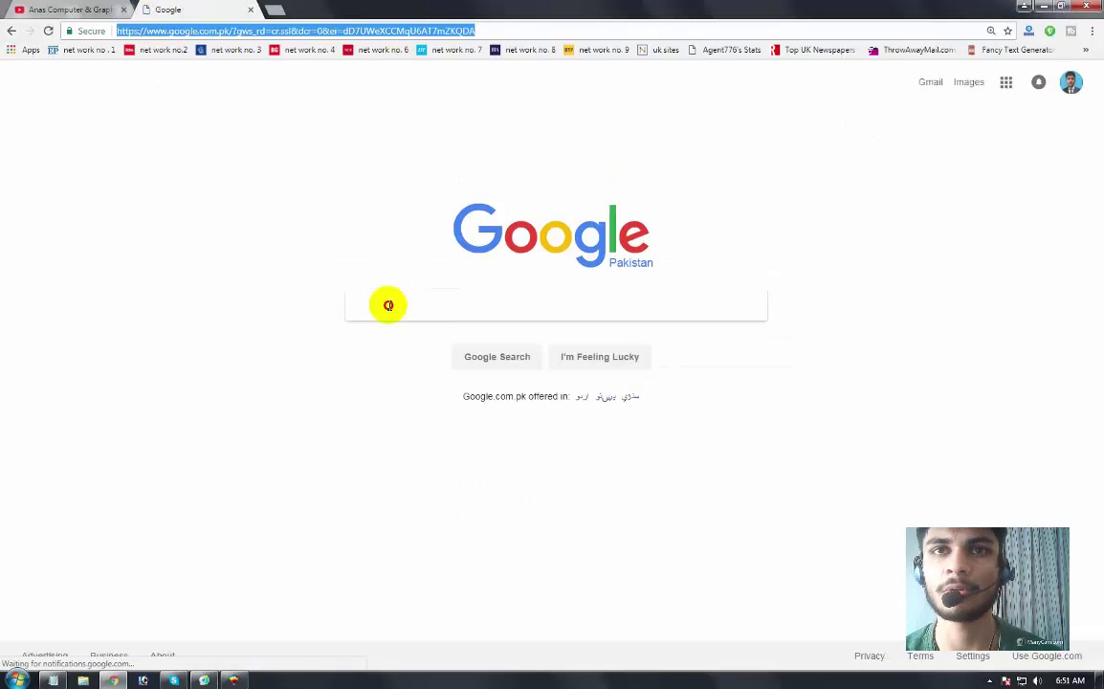
Step: Search Google for 'youtube channel art size'
left_click(388, 305)
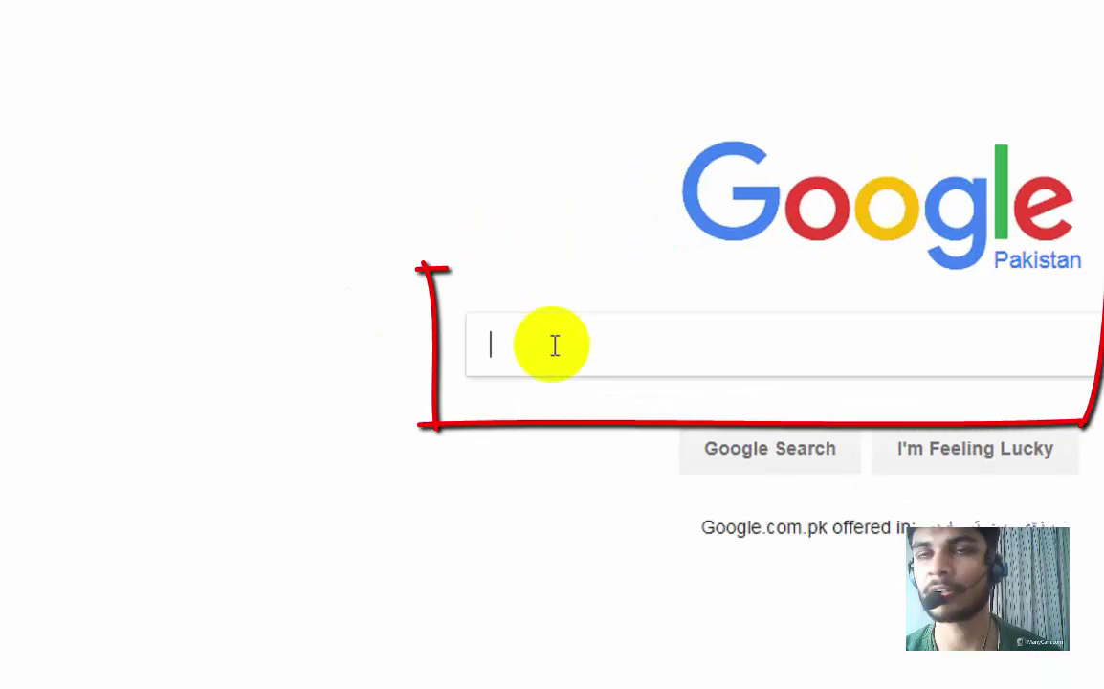
type("youtube ")
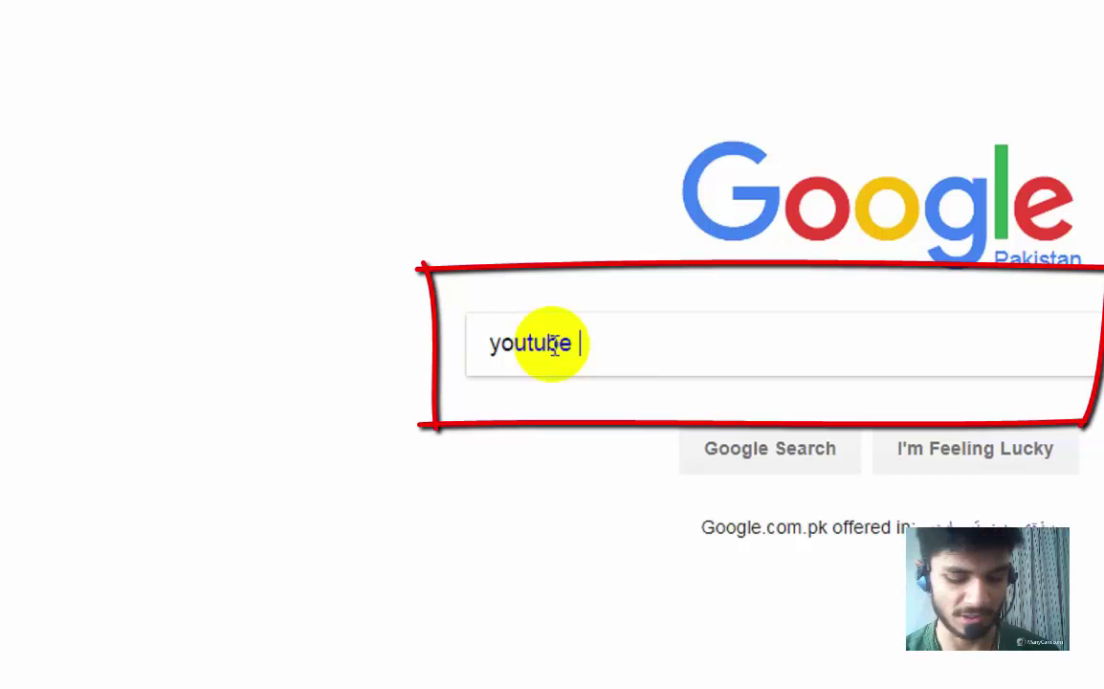
type("channelart")
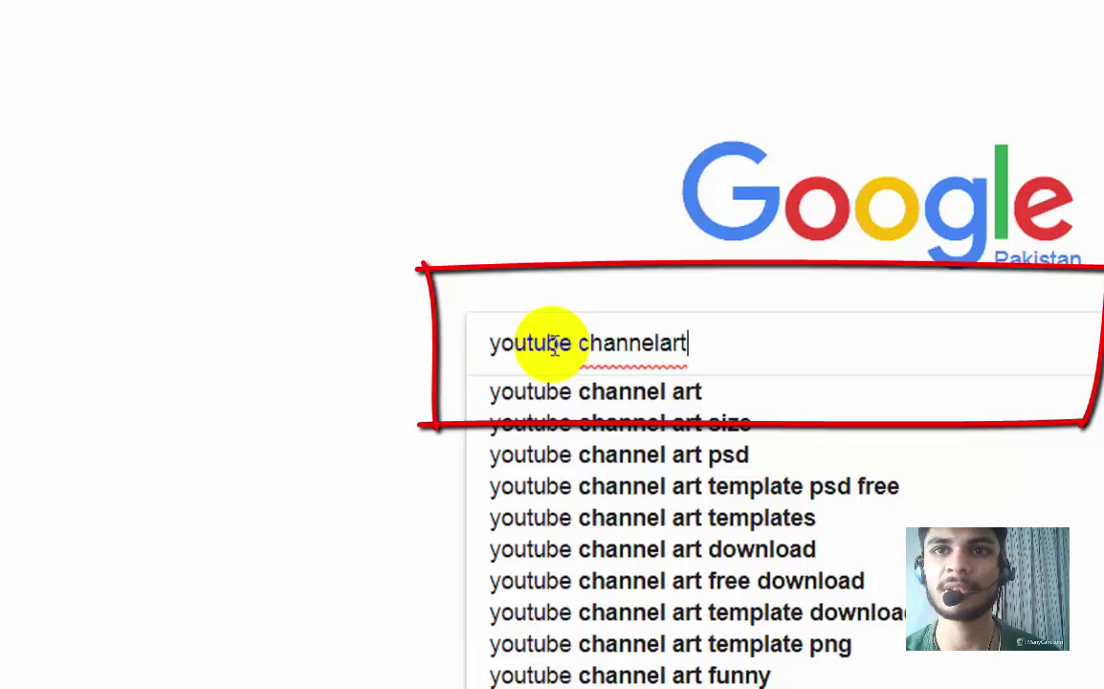
key("BackSpace")
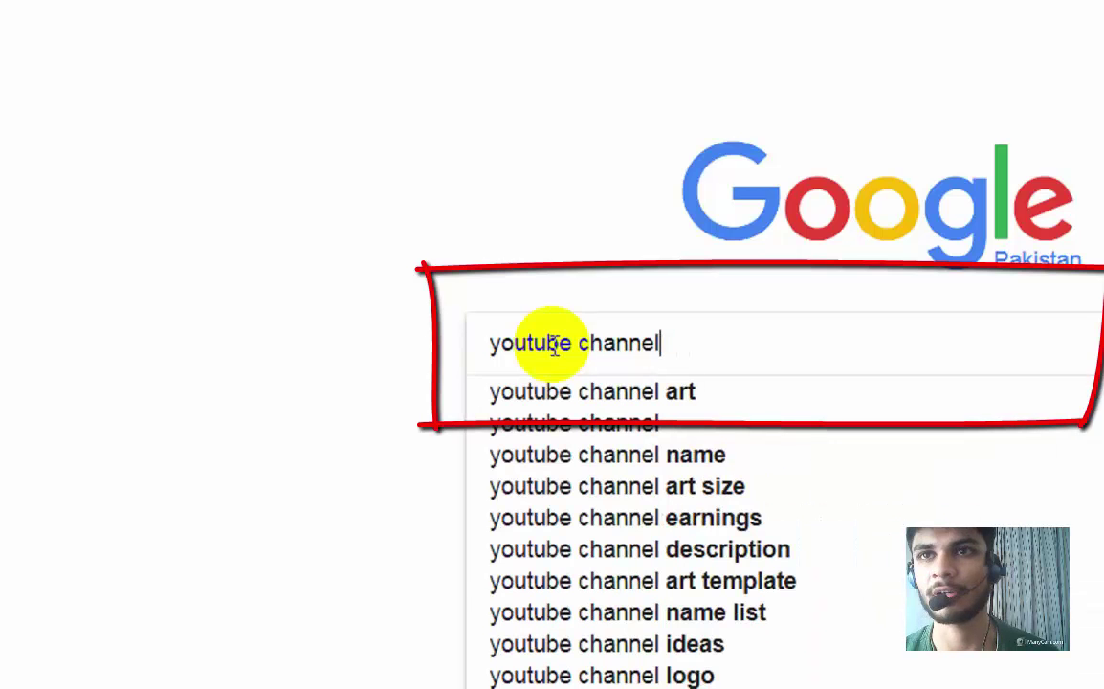
type("art size")
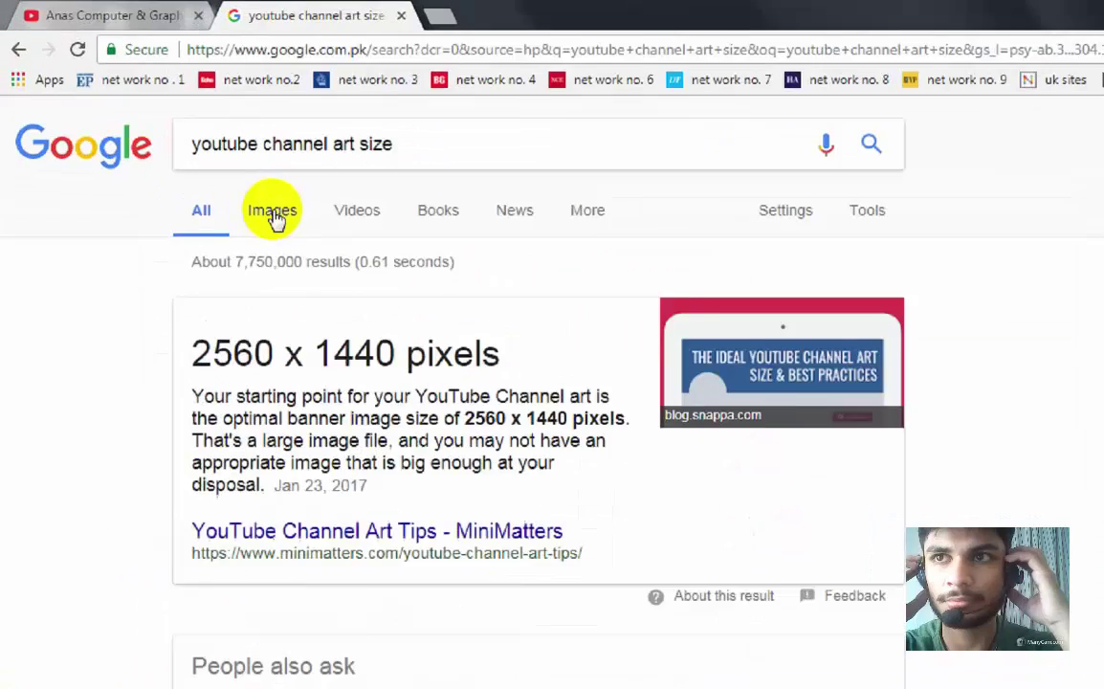
Step: Open the orange channel art template full size in Google Images and copy it
left_click(169, 133)
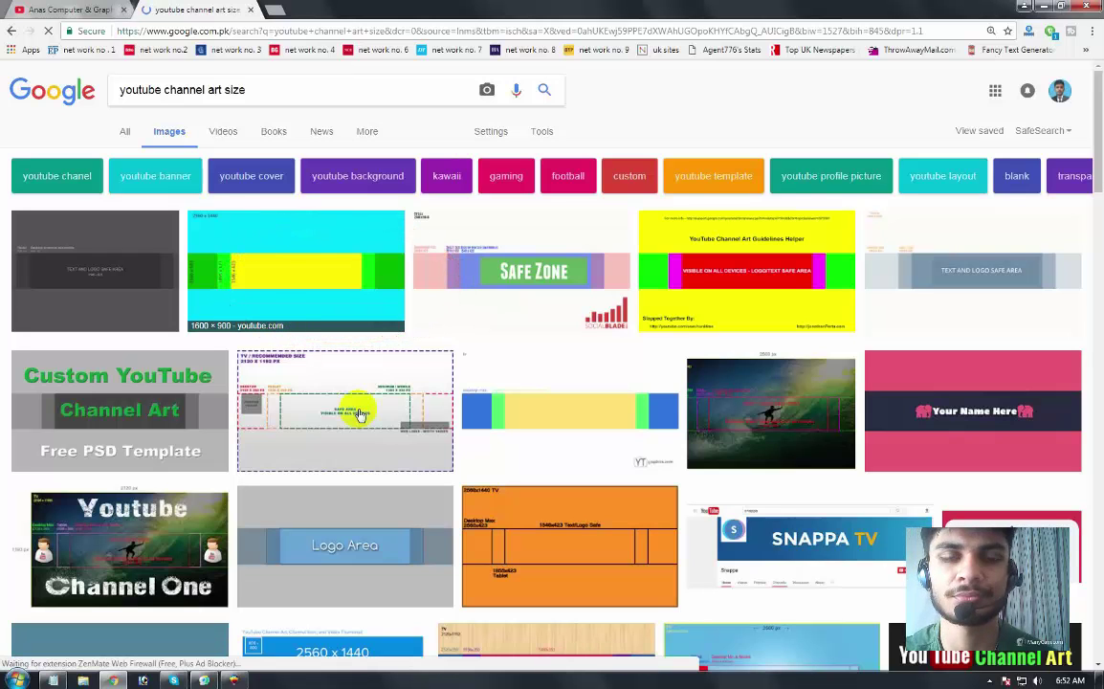
left_click(530, 538)
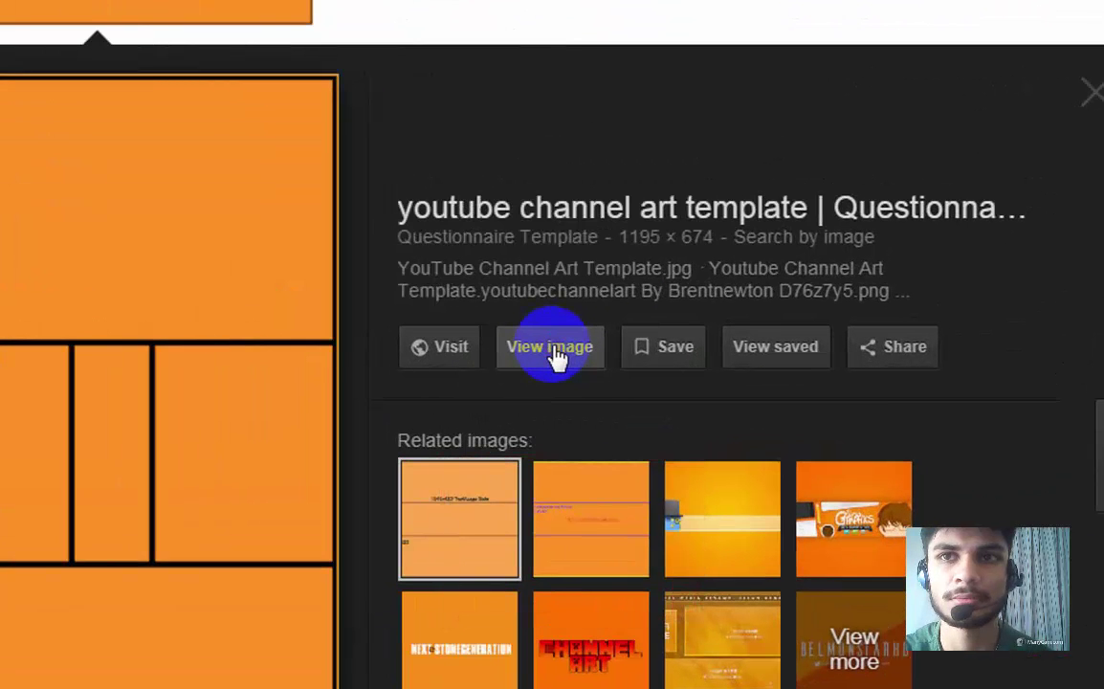
left_click(555, 348)
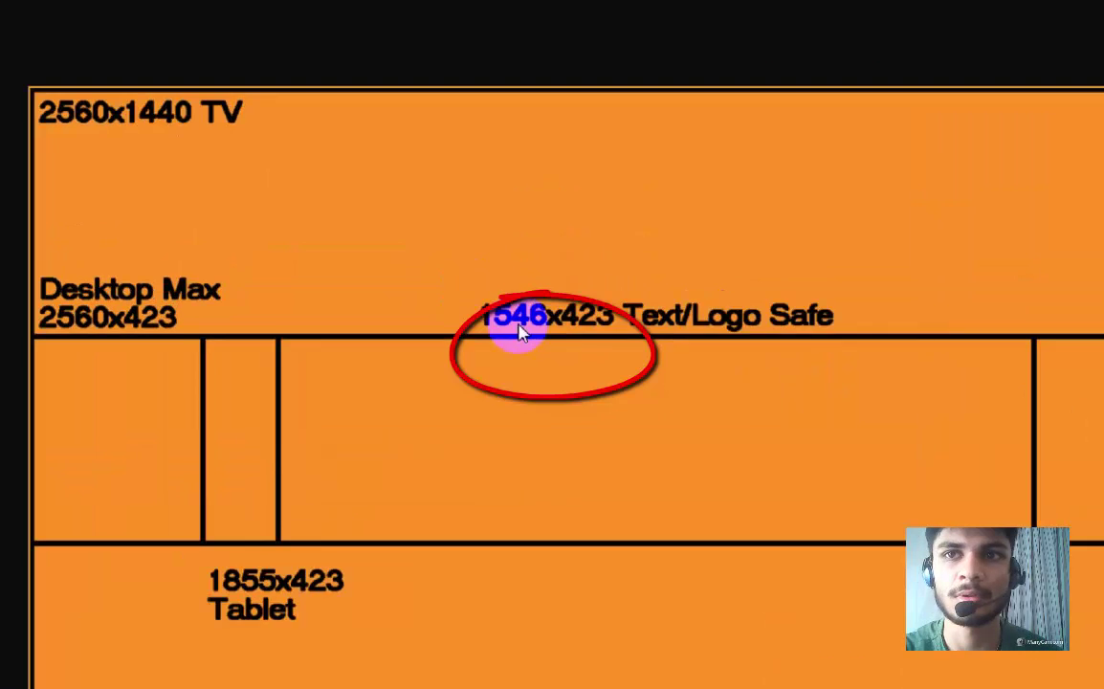
right_click(467, 296)
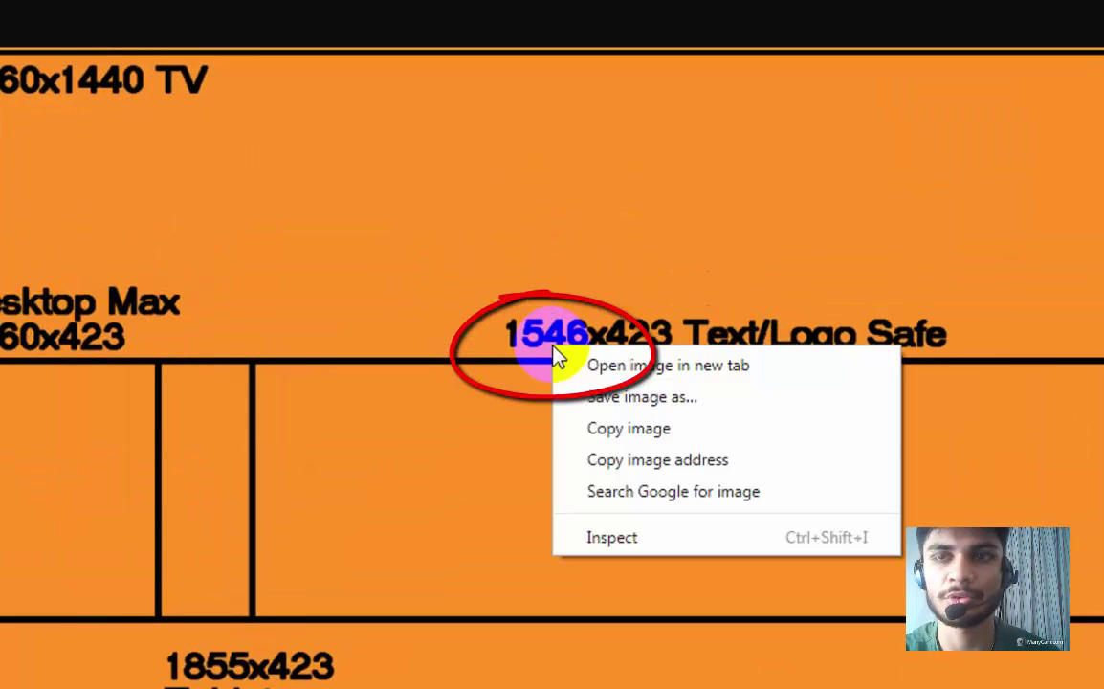
left_click(649, 434)
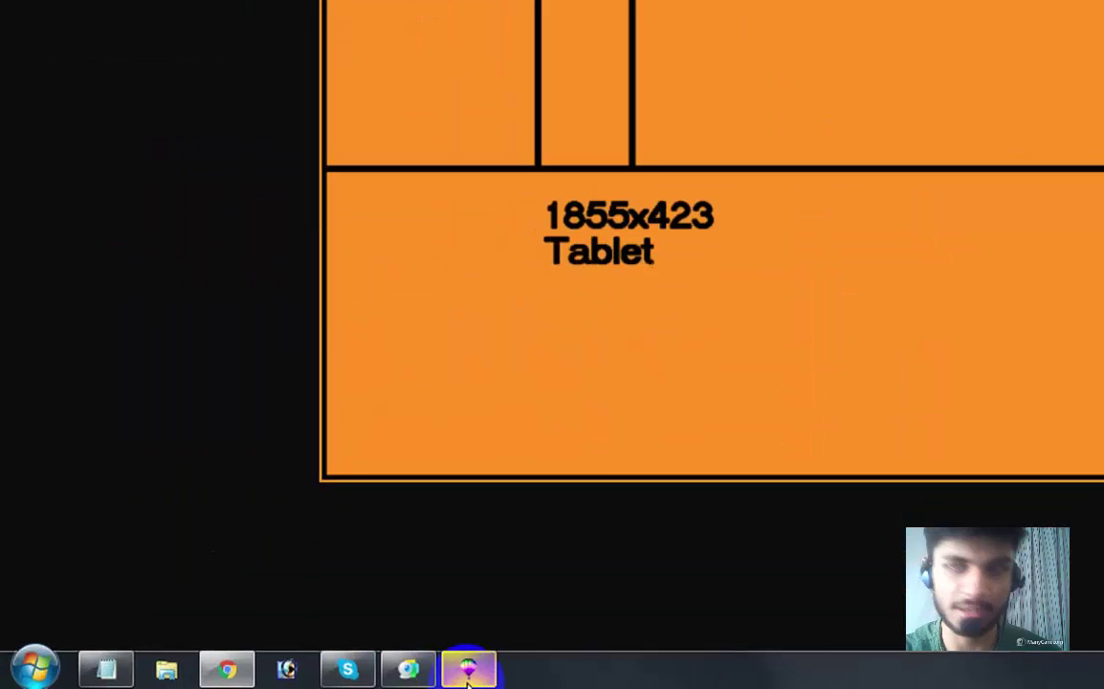
Step: Paste the copied template into Graphic1 and shrink it to about 39%
left_click(233, 679)
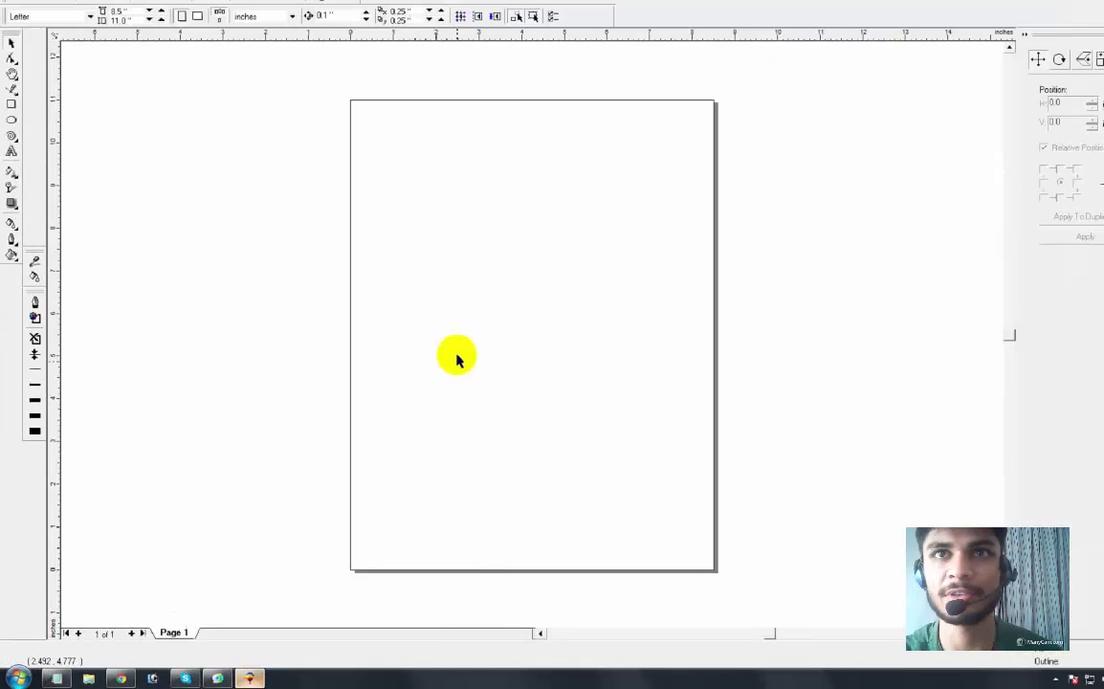
right_click(427, 248)
left_click(485, 331)
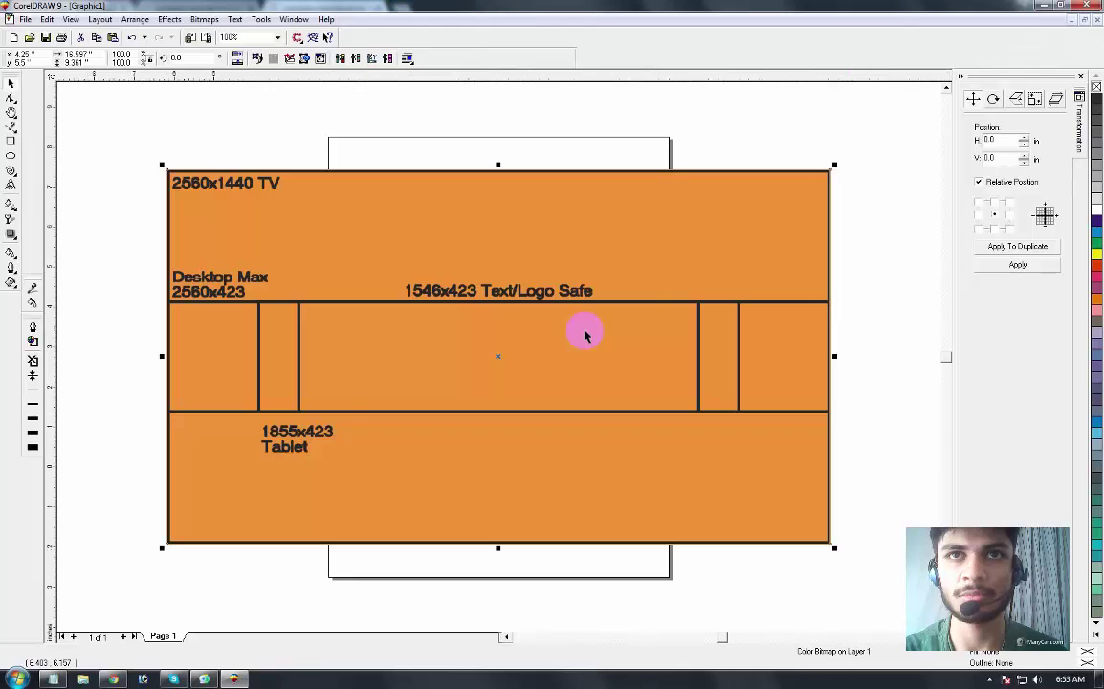
key("F3")
key("z")
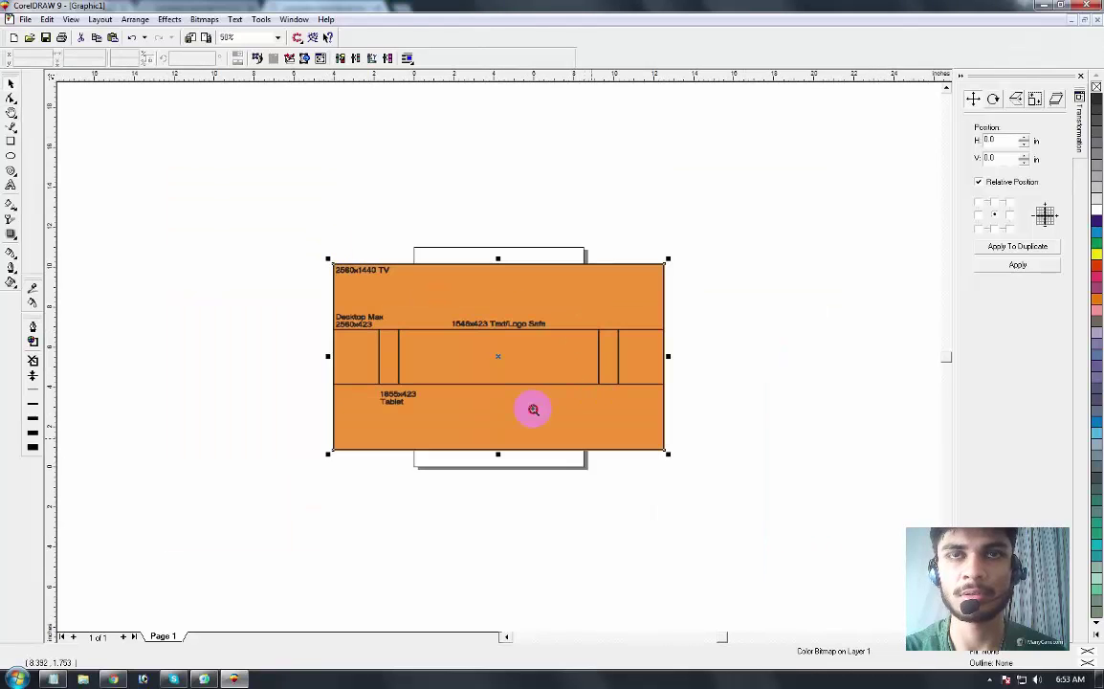
key("space")
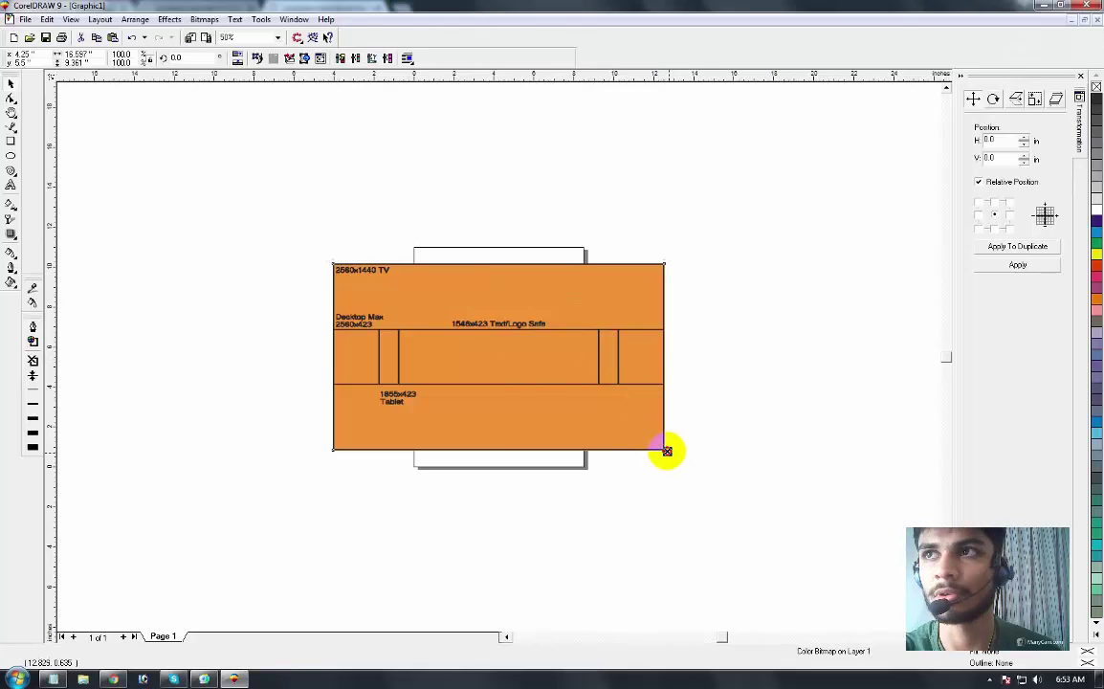
left_click_drag(667, 450, 639, 402)
Step: Fit the page in view and move the template up near the page top
key("z")
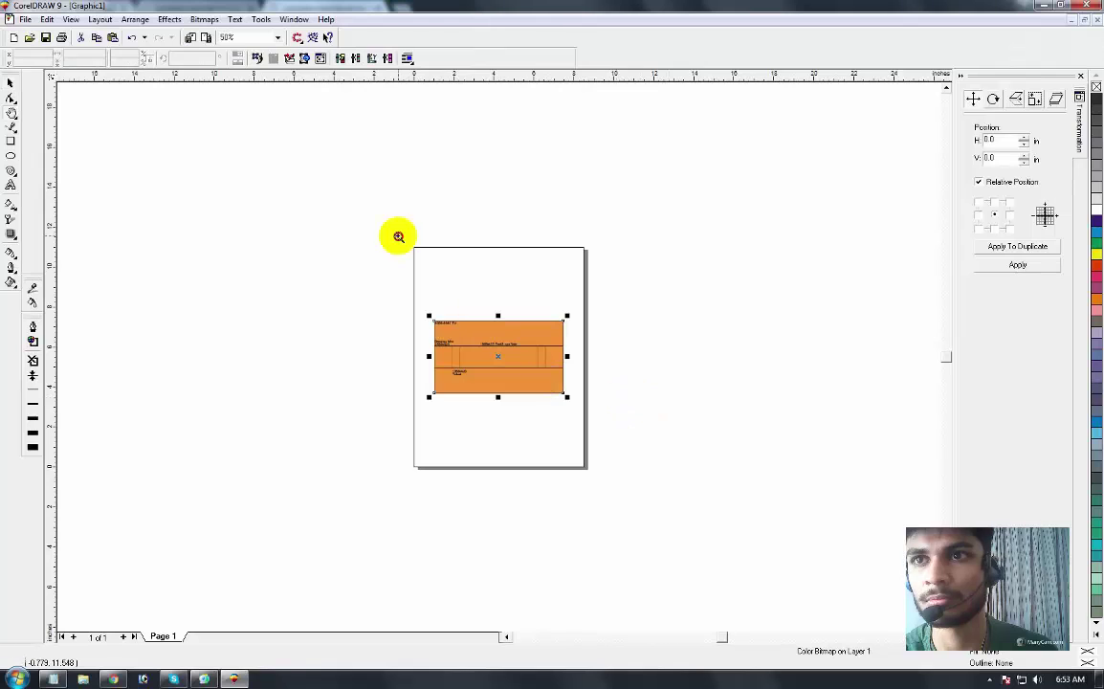
key("shift+F4")
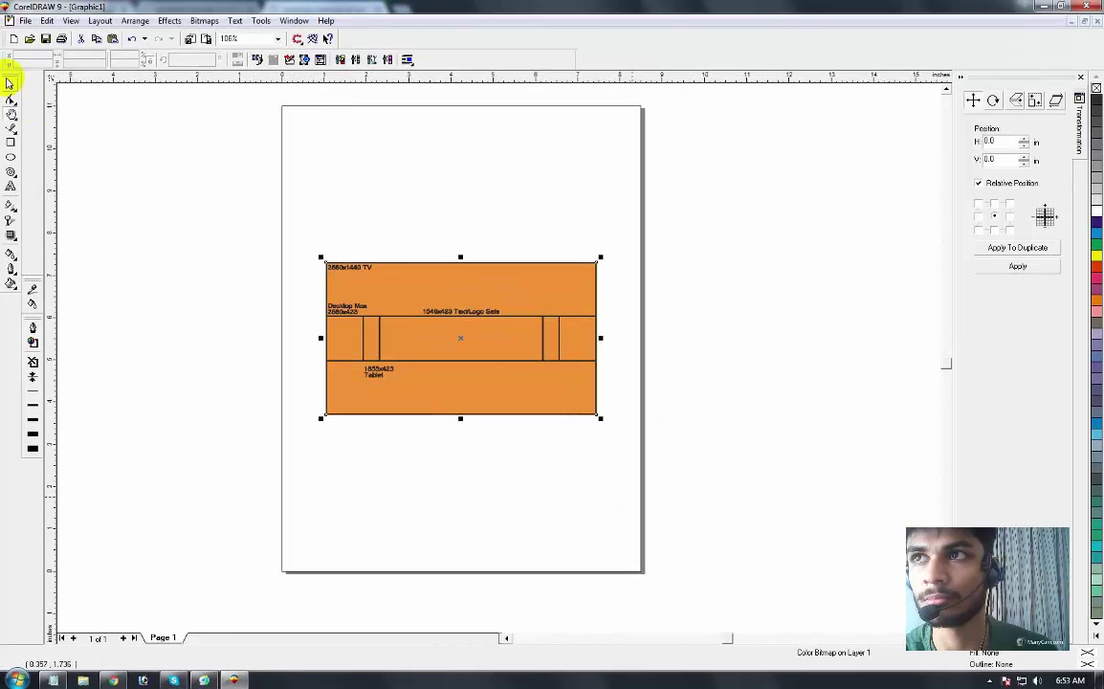
left_click(352, 345)
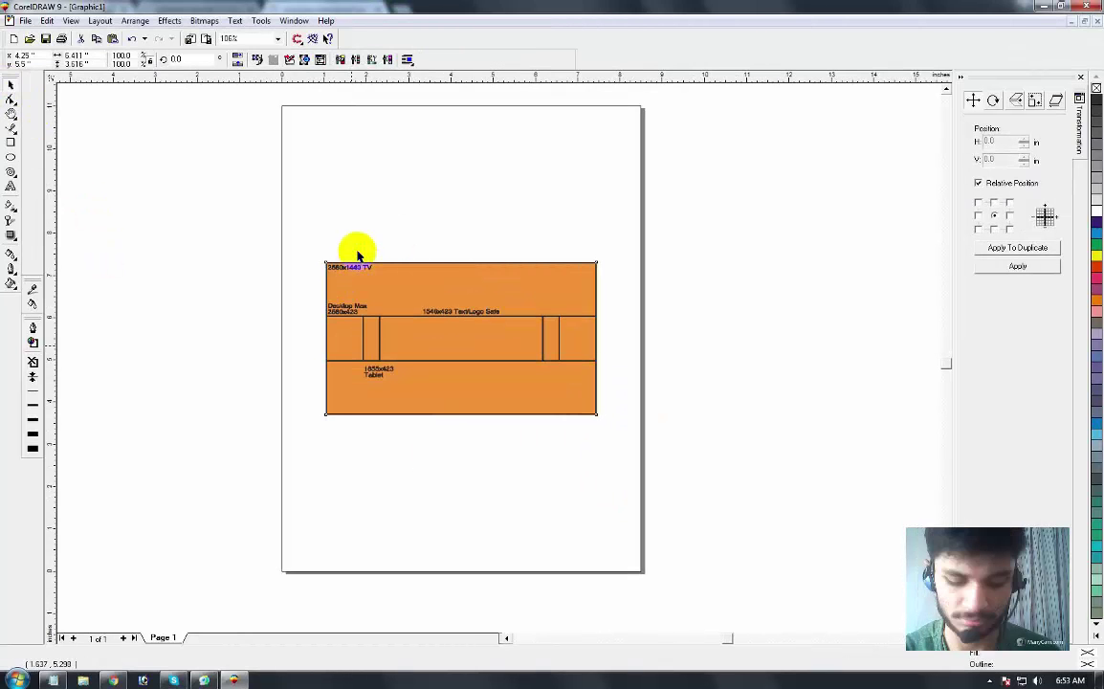
left_click_drag(423, 335, 430, 237)
left_click(501, 339)
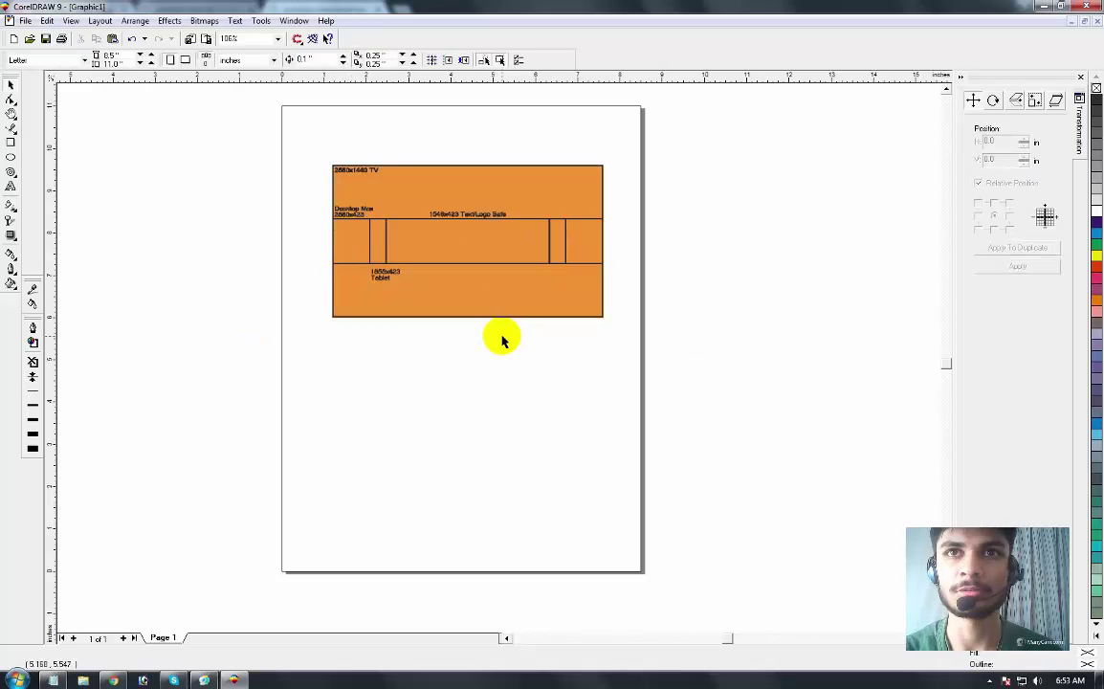
left_click_drag(514, 293, 512, 267)
left_click(679, 273)
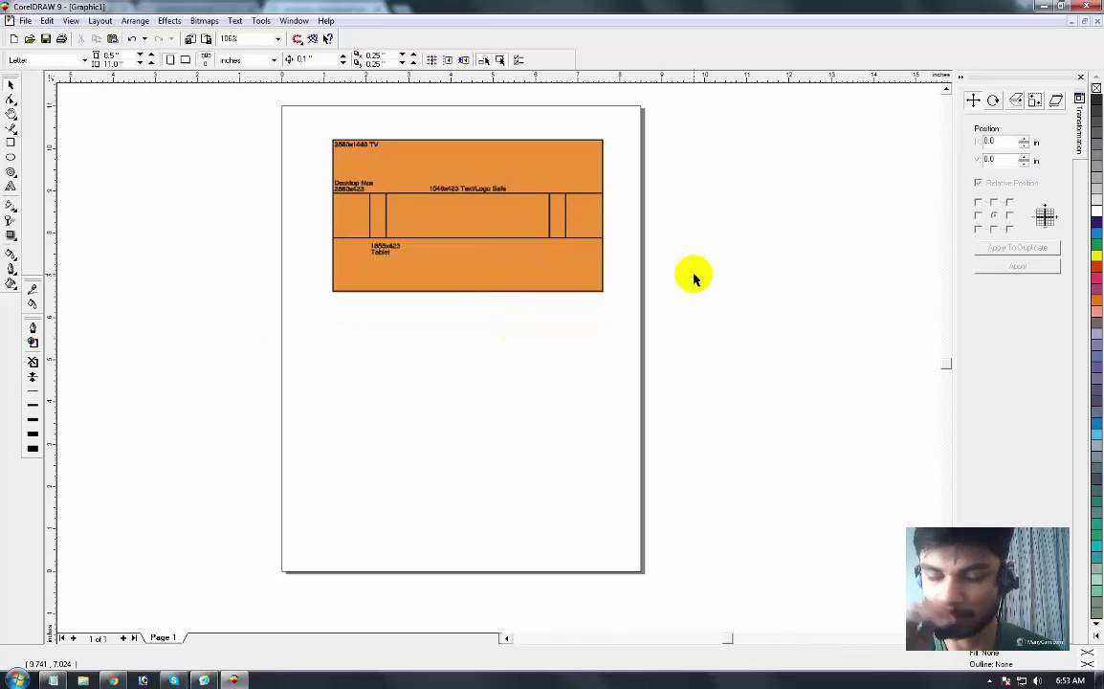
key("F2")
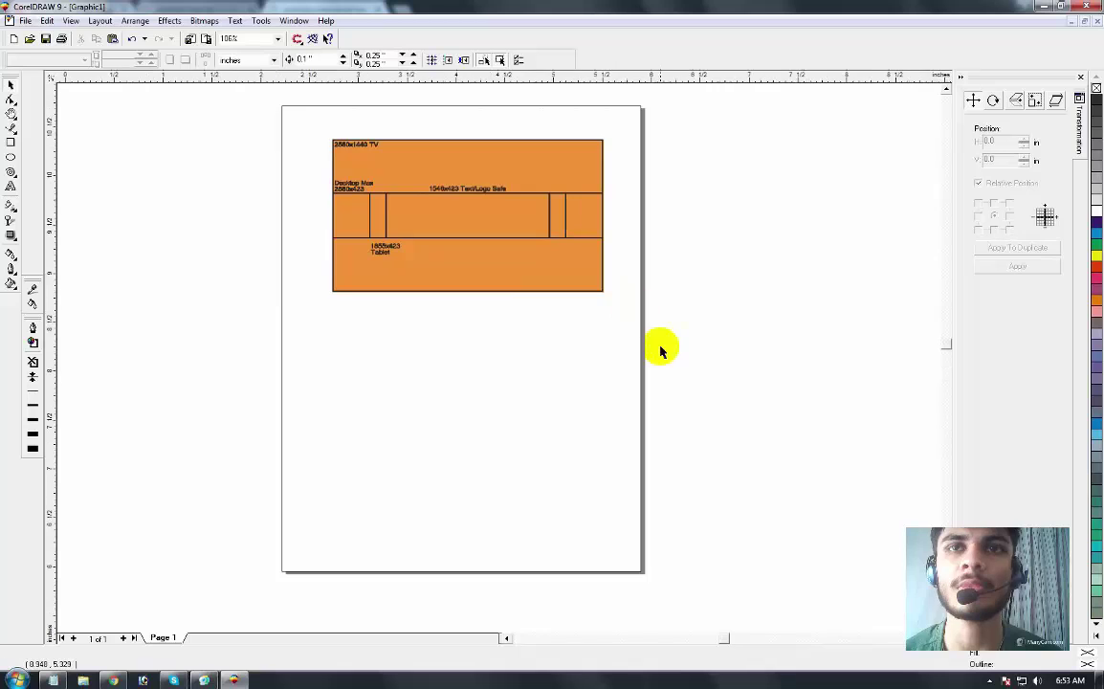
Step: Zoom in on the template and draw a rectangle across the Desktop Max band
left_click(485, 344)
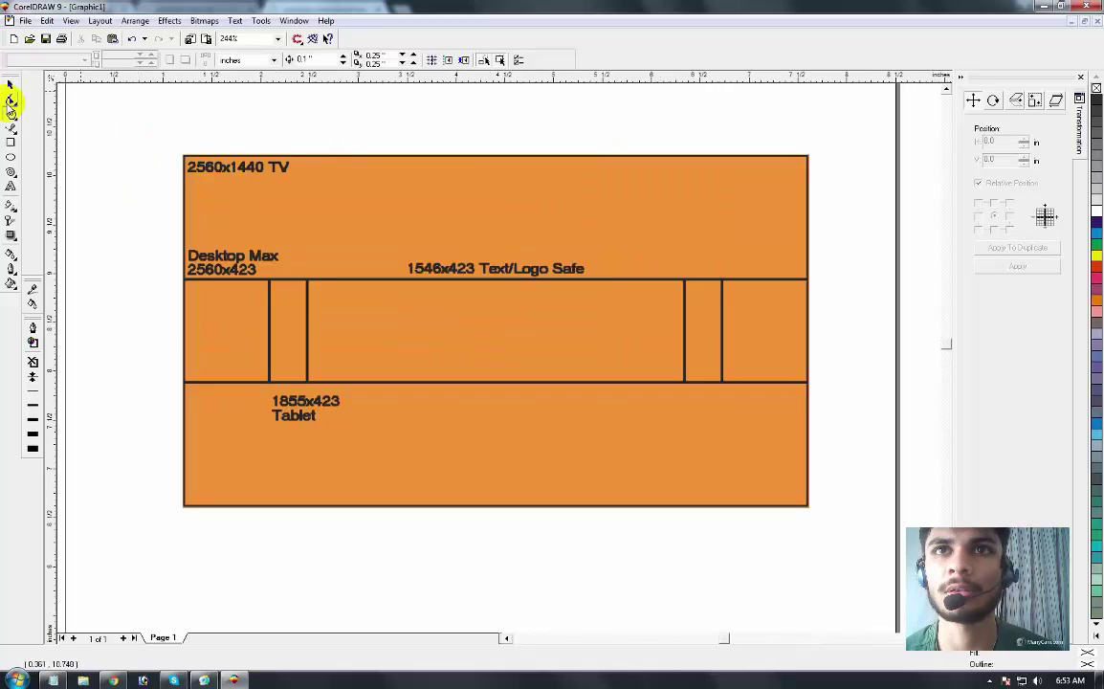
left_click(11, 85)
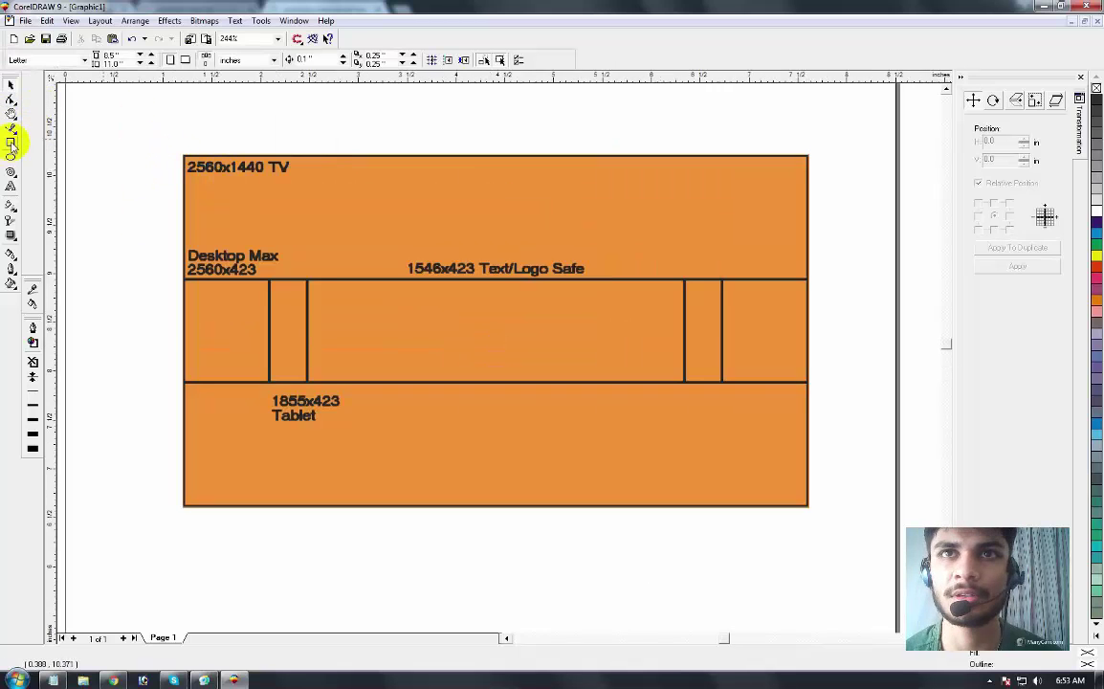
left_click_drag(188, 166, 806, 508)
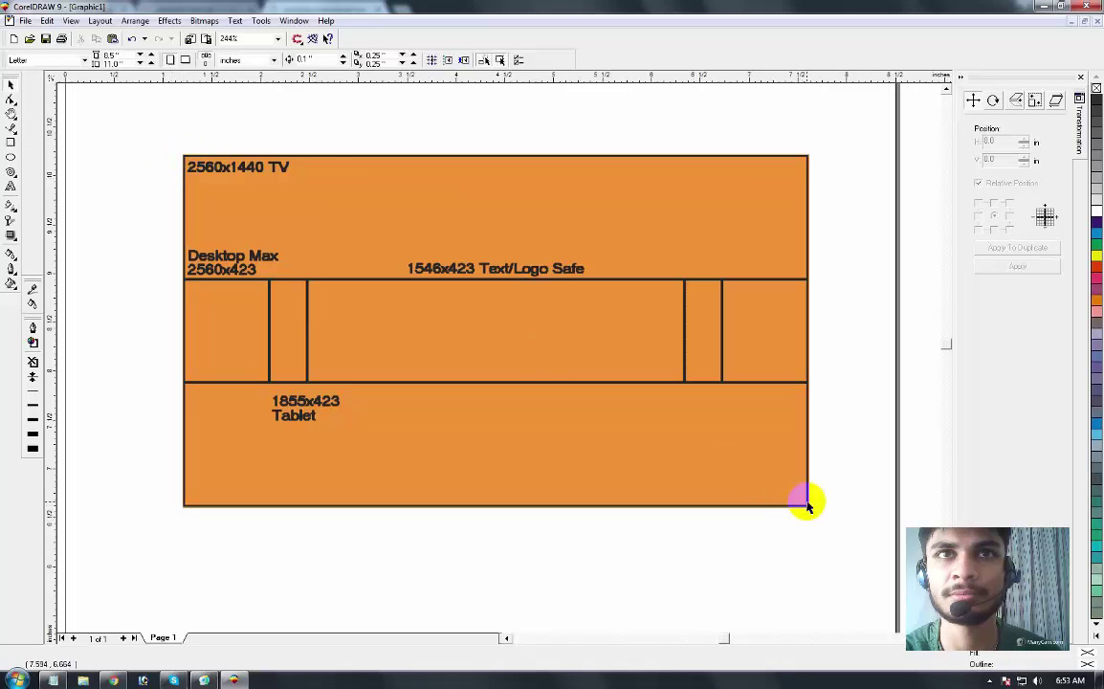
left_click_drag(281, 166, 272, 174)
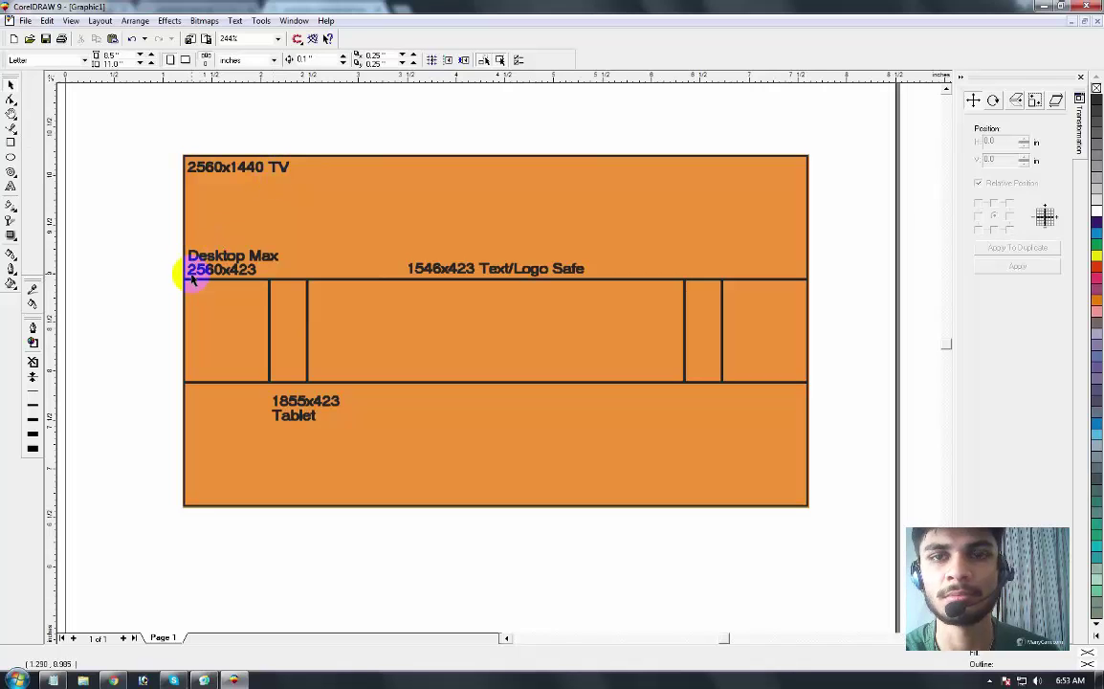
left_click(11, 142)
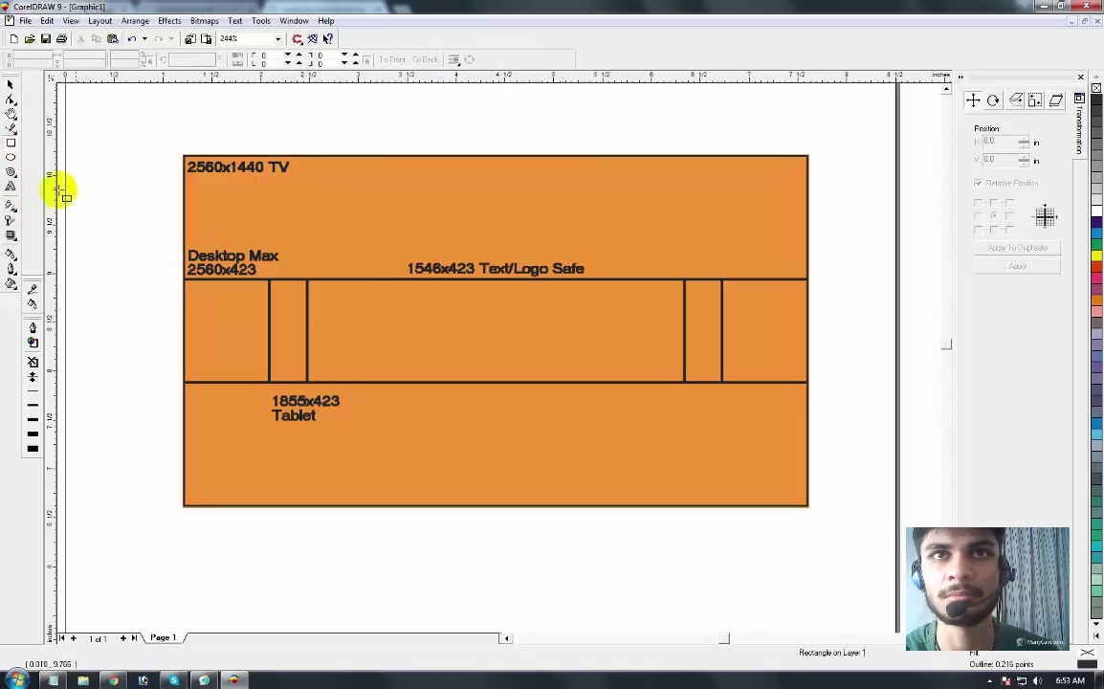
left_click_drag(183, 279, 802, 379)
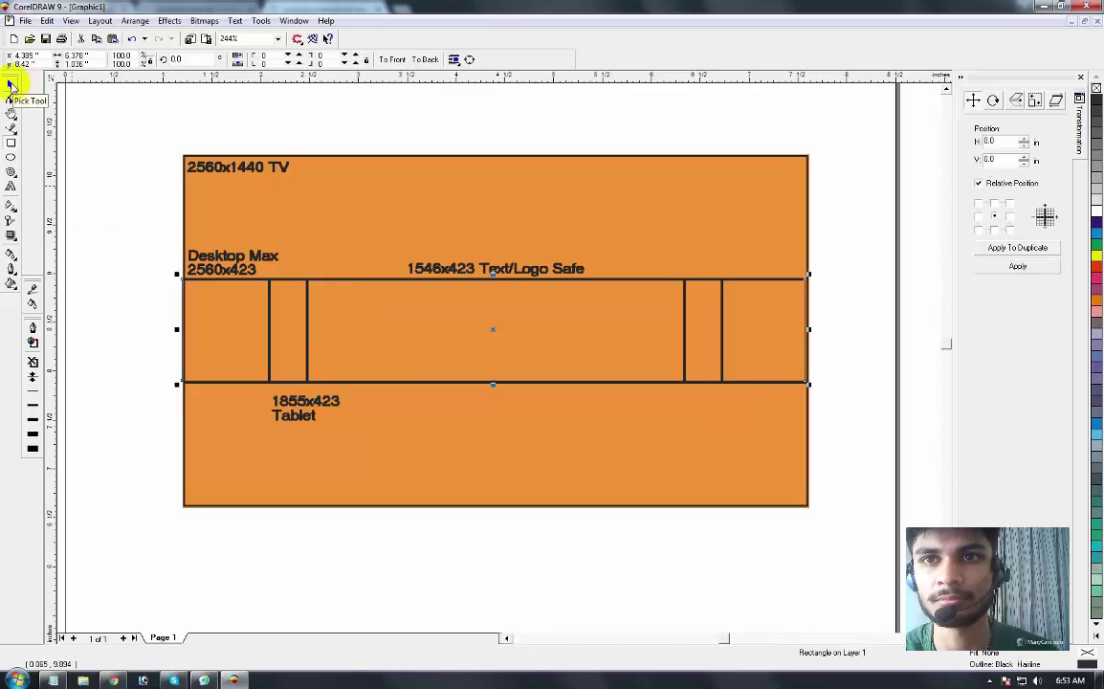
left_click(271, 346)
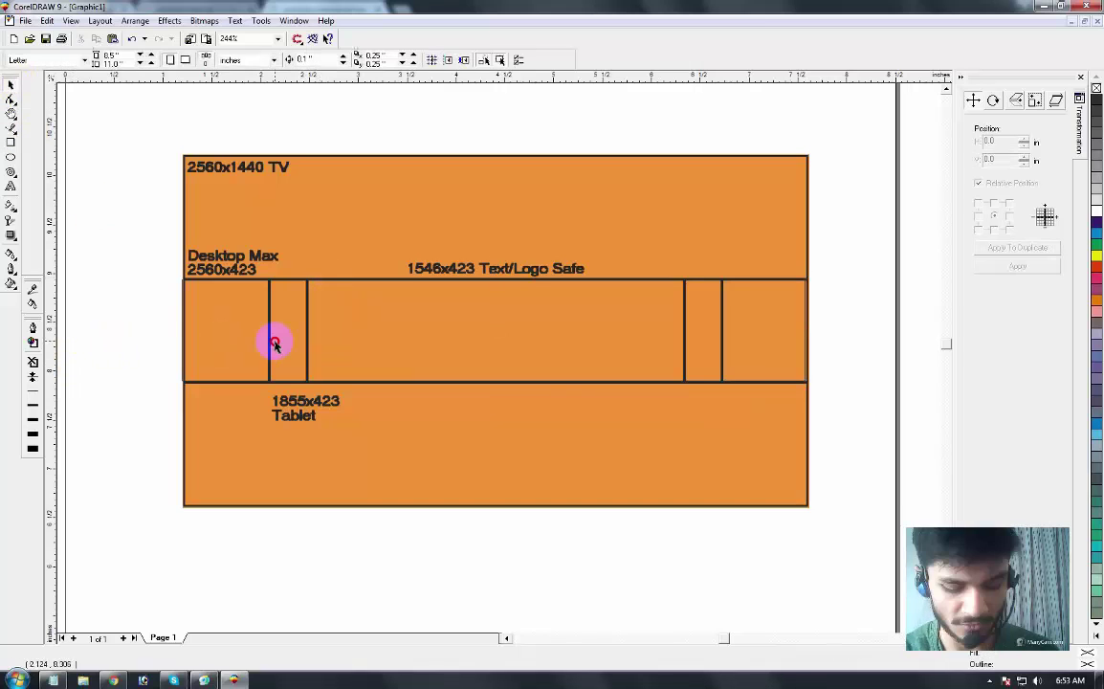
Step: Draw rectangles over the band's left and centre sections
left_click(12, 141)
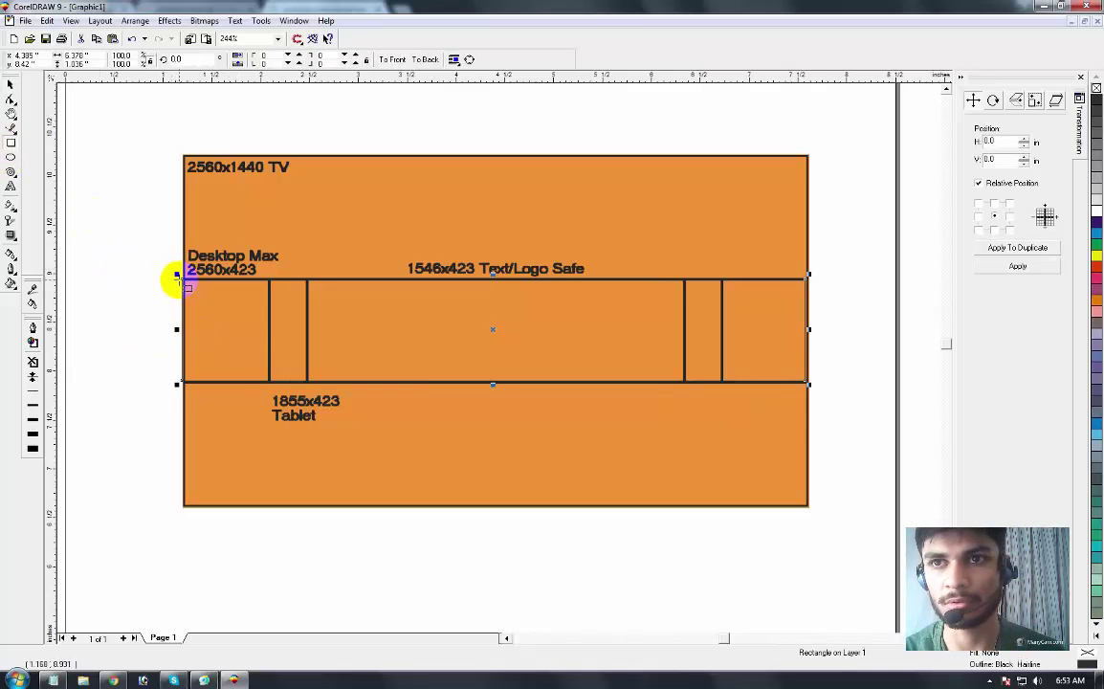
mouse_move(177, 277)
left_mouse_down()
mouse_move(275, 387)
mouse_move(266, 382)
left_mouse_up()
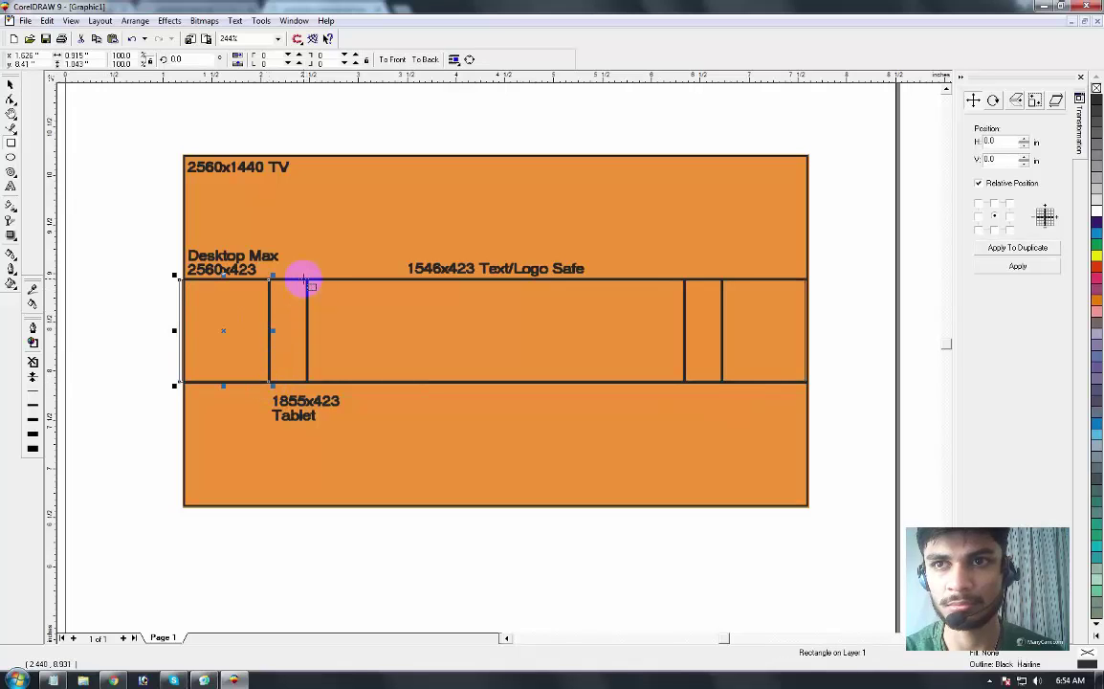
left_click_drag(311, 297, 684, 381)
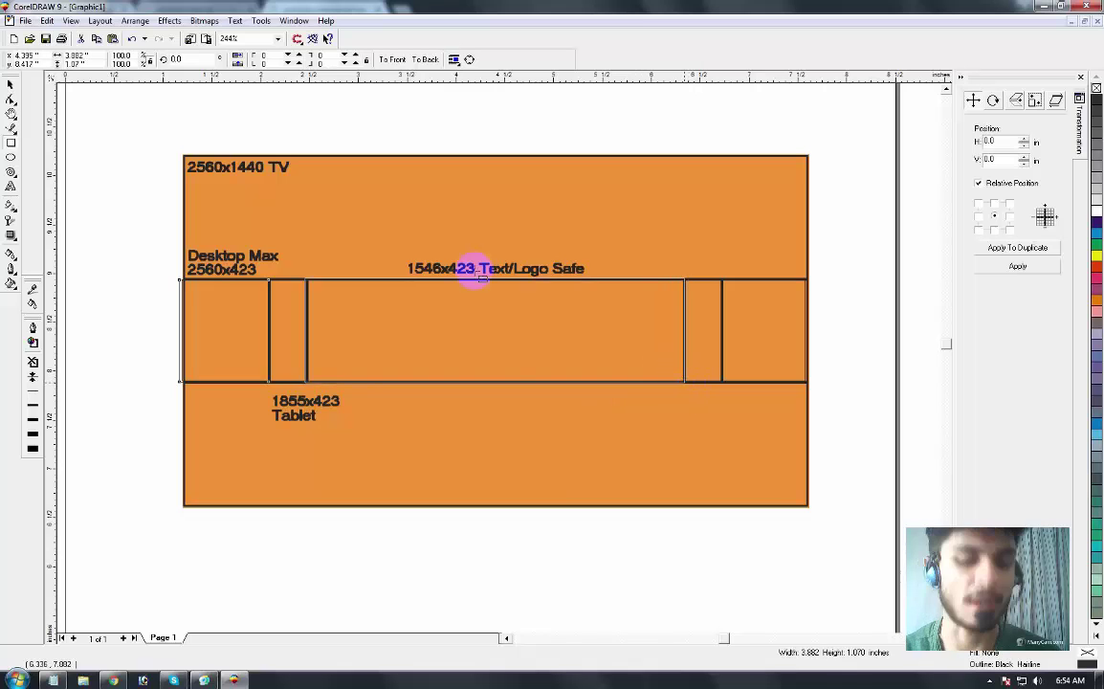
left_click_drag(478, 272, 479, 271)
left_click(580, 305)
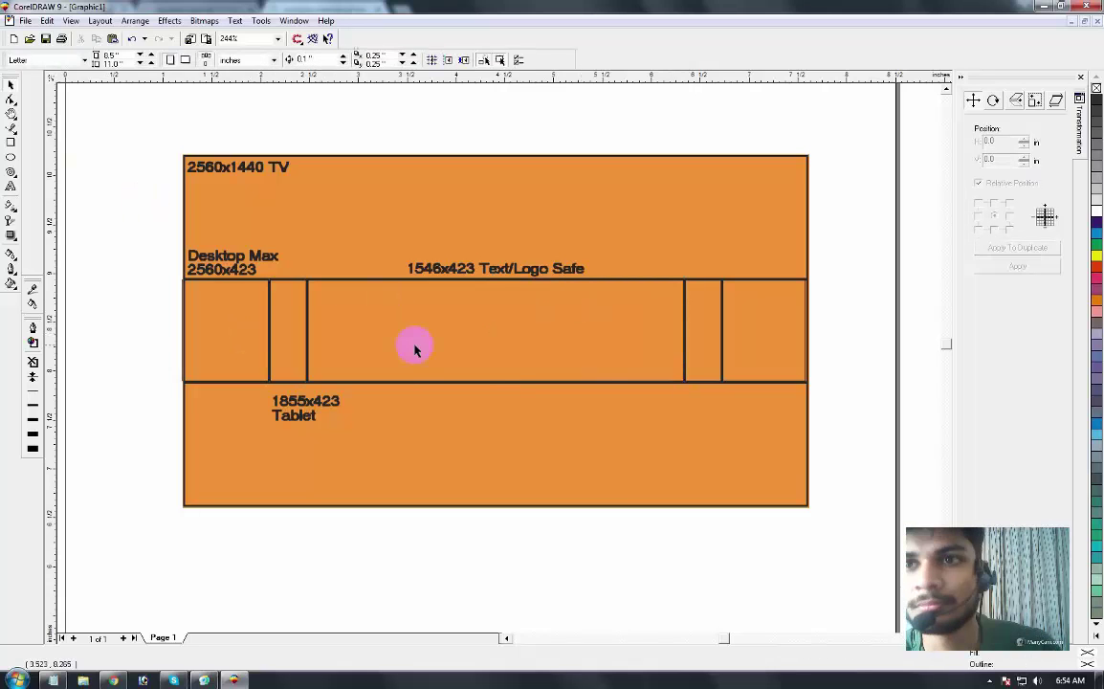
left_click(345, 344)
left_click(277, 303)
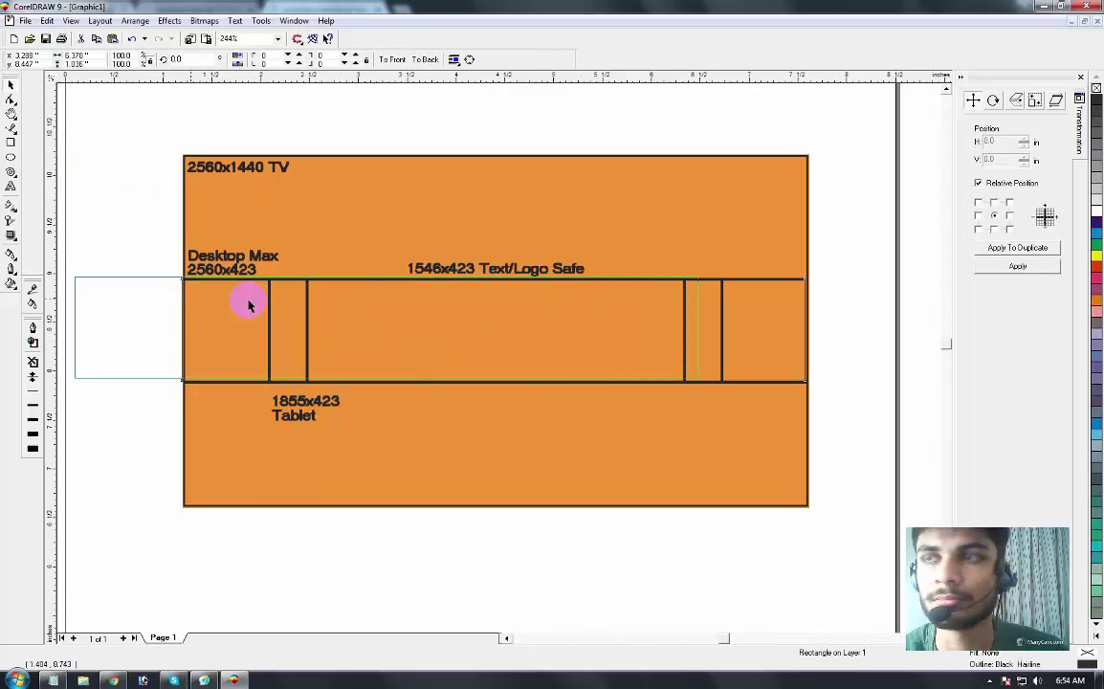
key("Escape")
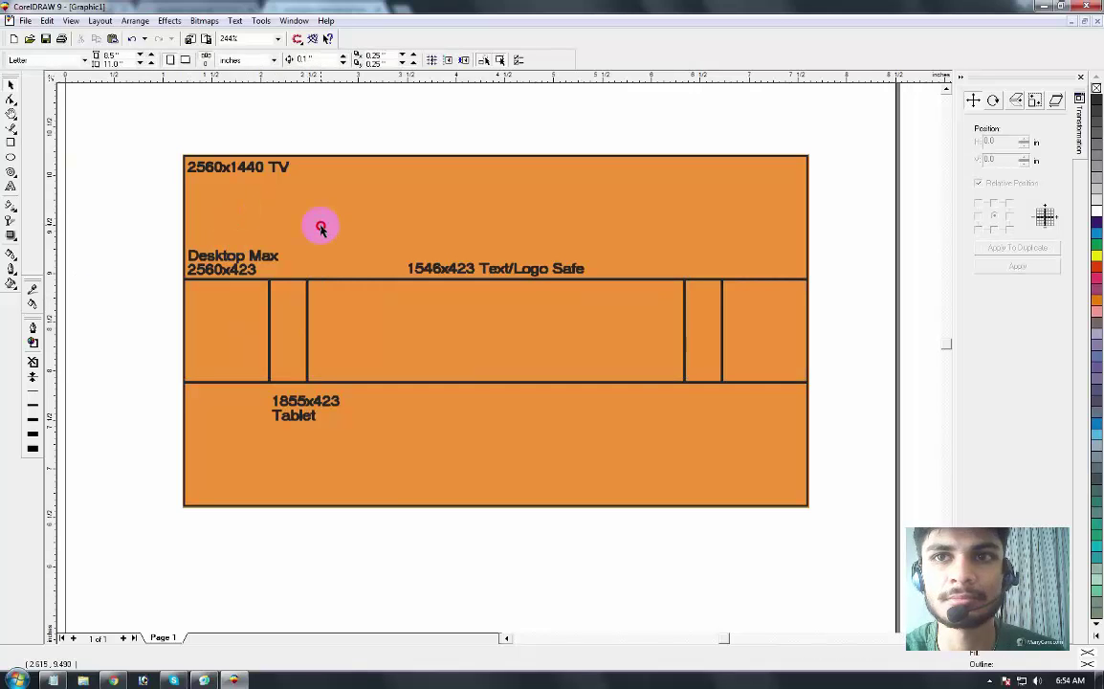
Step: Convert the template to a CMYK 32-bit, 350 dpi bitmap, undoing a stray move
left_click(321, 228)
key("alt+b")
key("v")
left_click(615, 305)
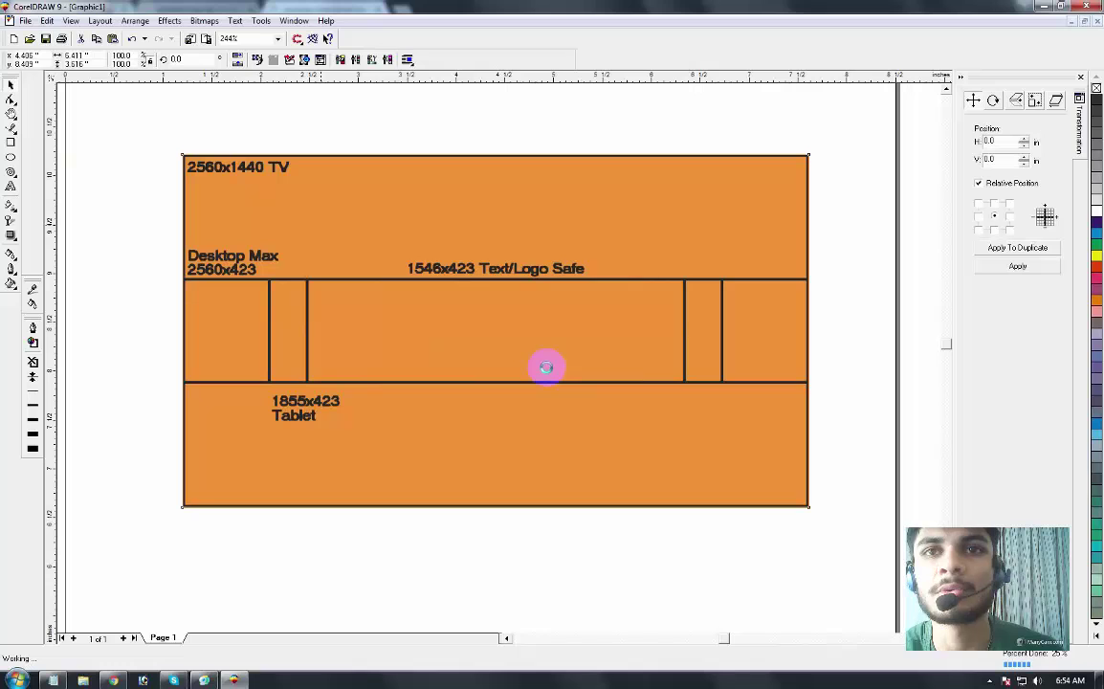
left_click(161, 273)
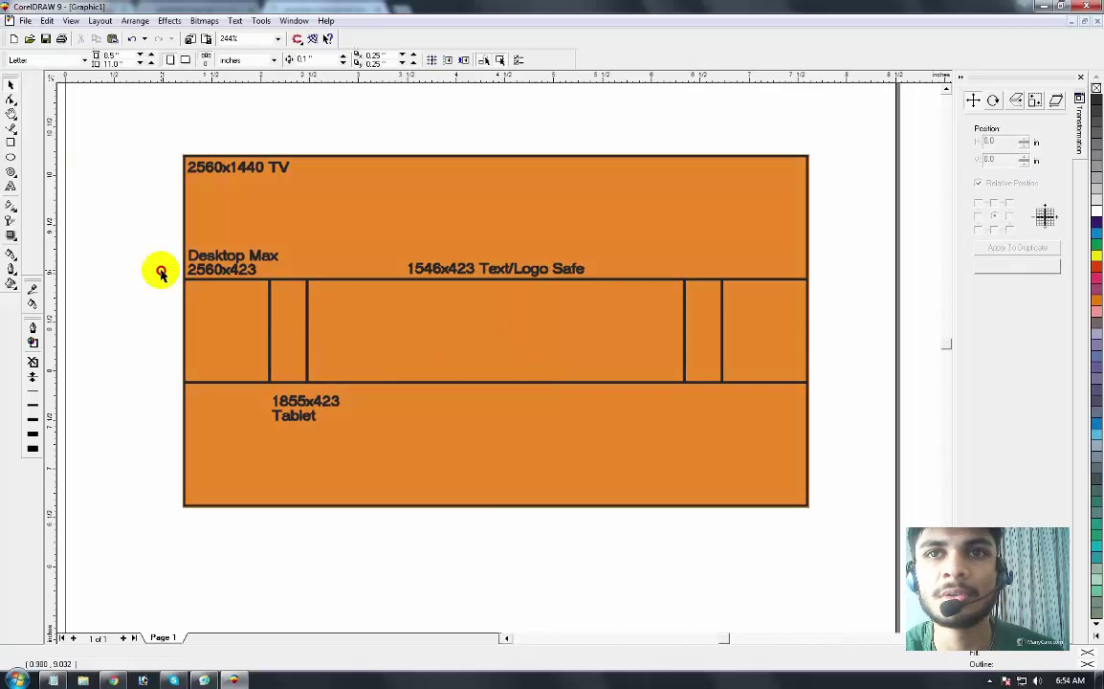
left_click(297, 276)
left_click_drag(269, 257, 424, 258)
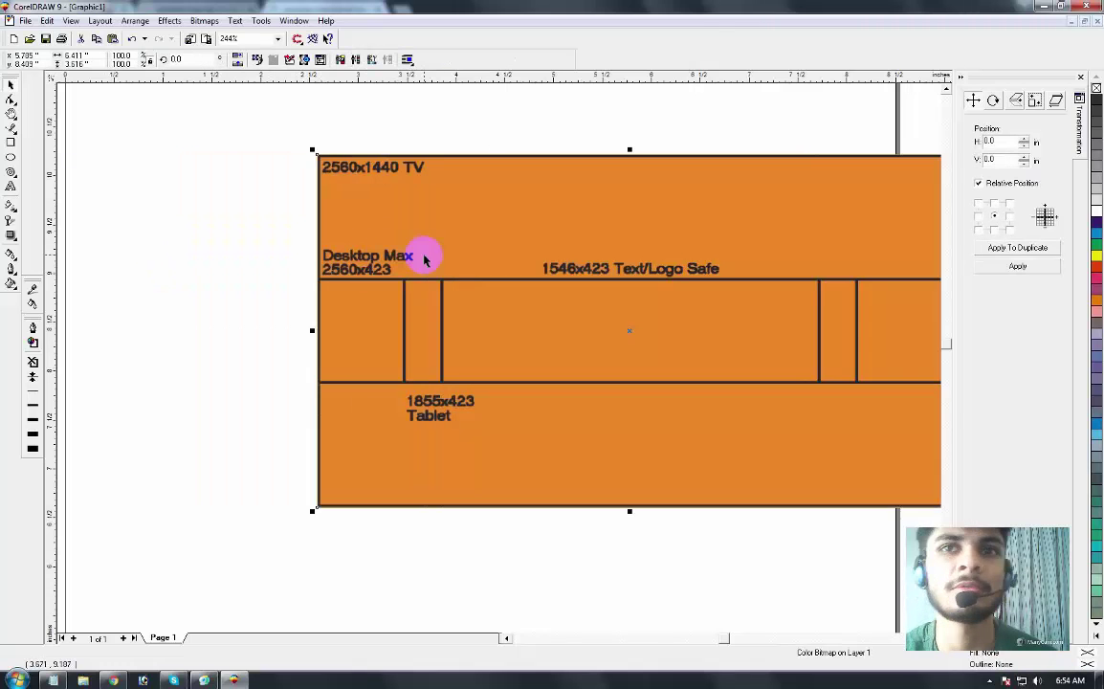
key("ctrl+z")
left_click(71, 246)
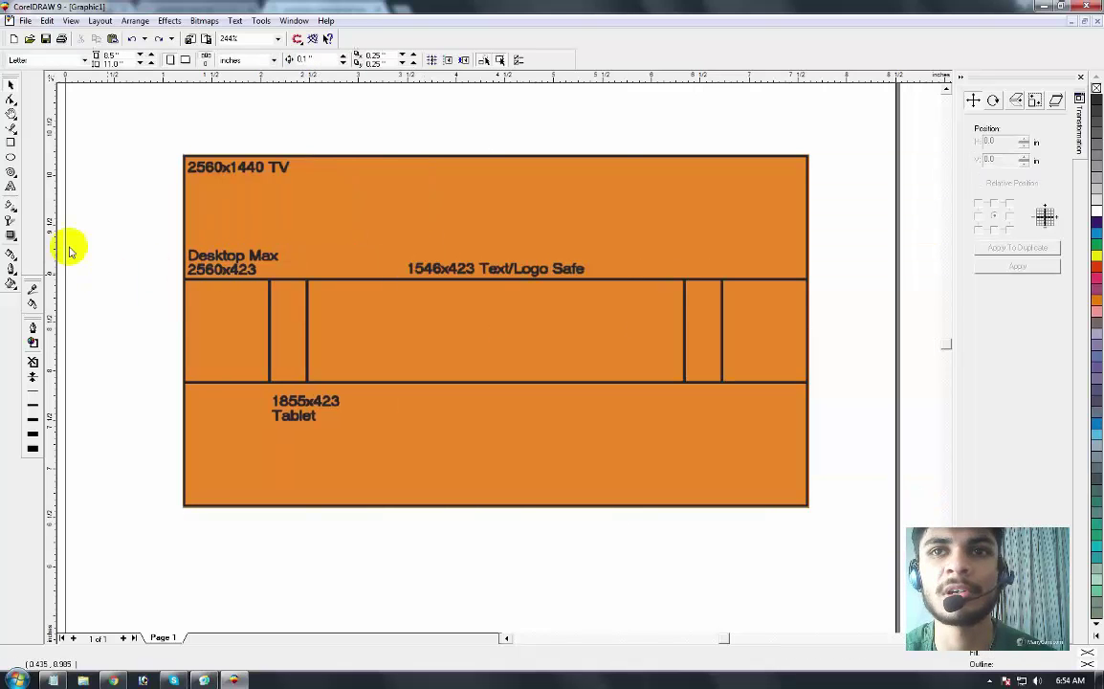
left_click(12, 143)
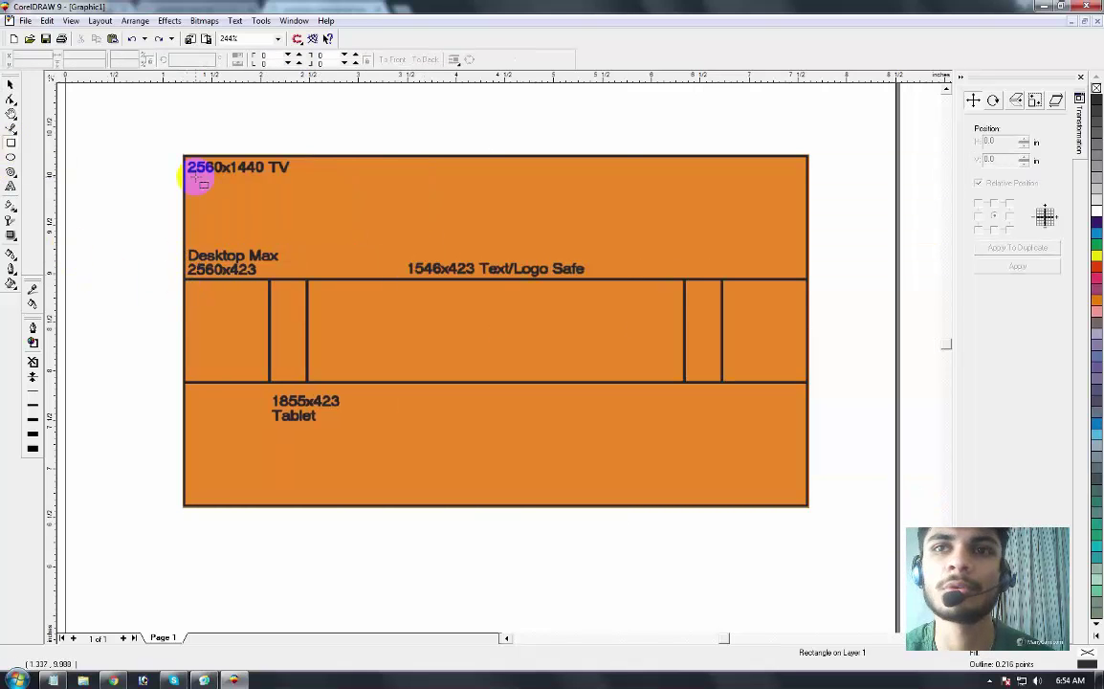
Step: Draw a rectangle over the whole template and cut its height to about half
left_click_drag(183, 154, 808, 504)
left_click_drag(194, 191, 217, 163)
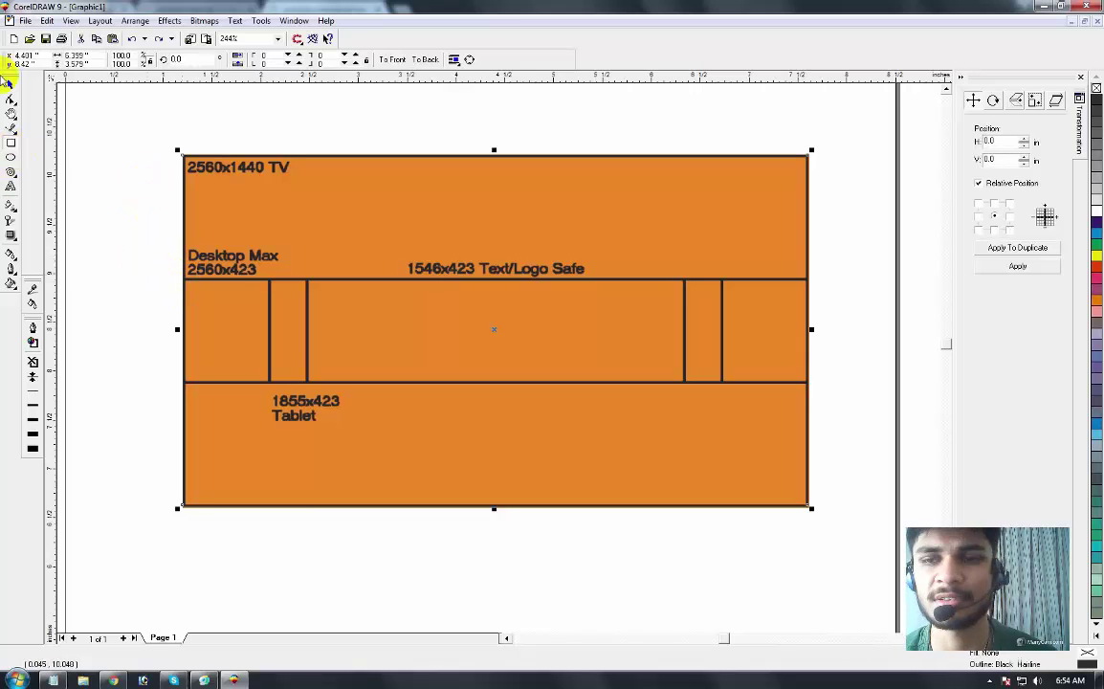
left_click(197, 216)
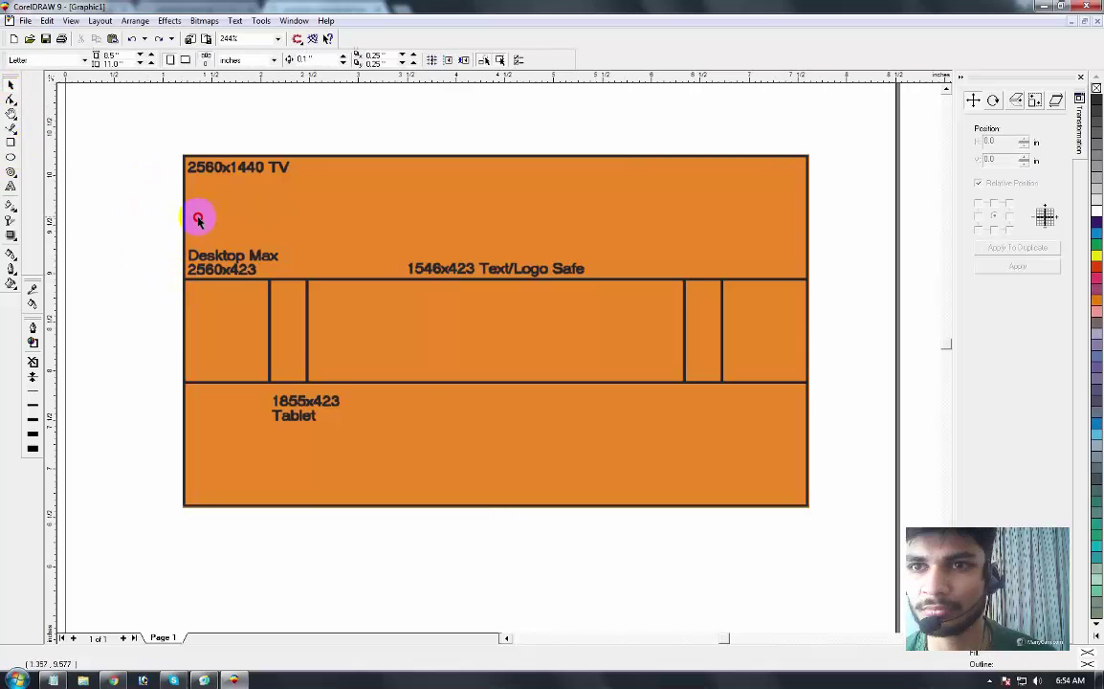
left_click(419, 401)
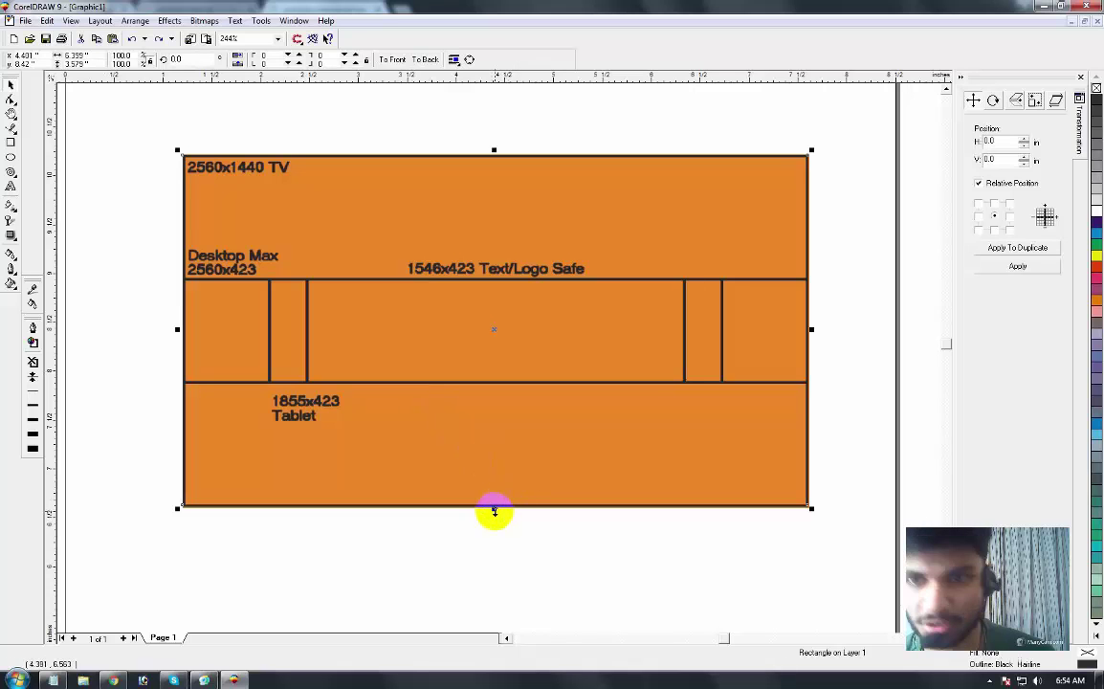
left_click_drag(495, 512, 523, 387)
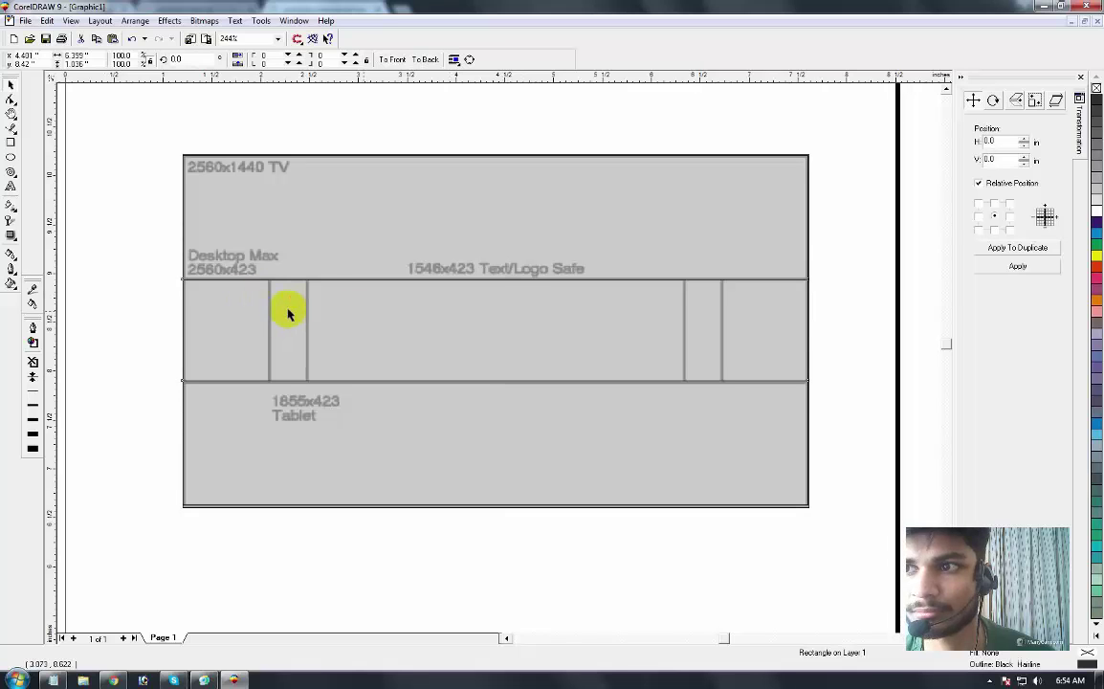
key("Left")
key("Left")
key("Left")
key("Left")
left_click_drag(375, 222, 304, 175)
key("ctrl+z")
key("ctrl+z")
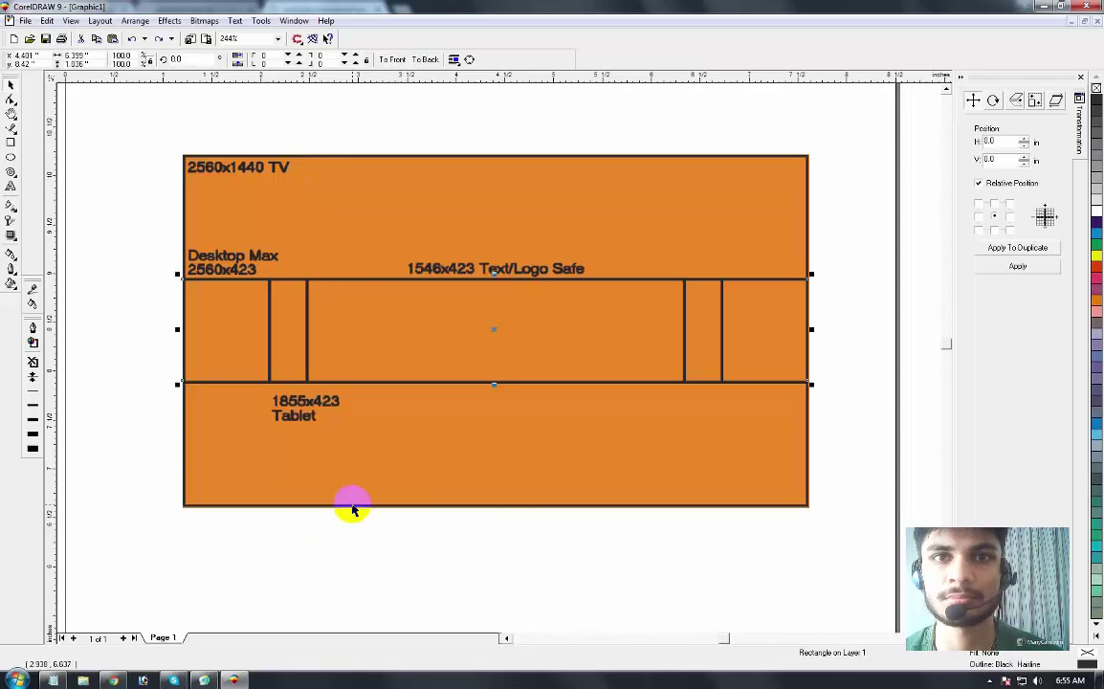
left_click(113, 679)
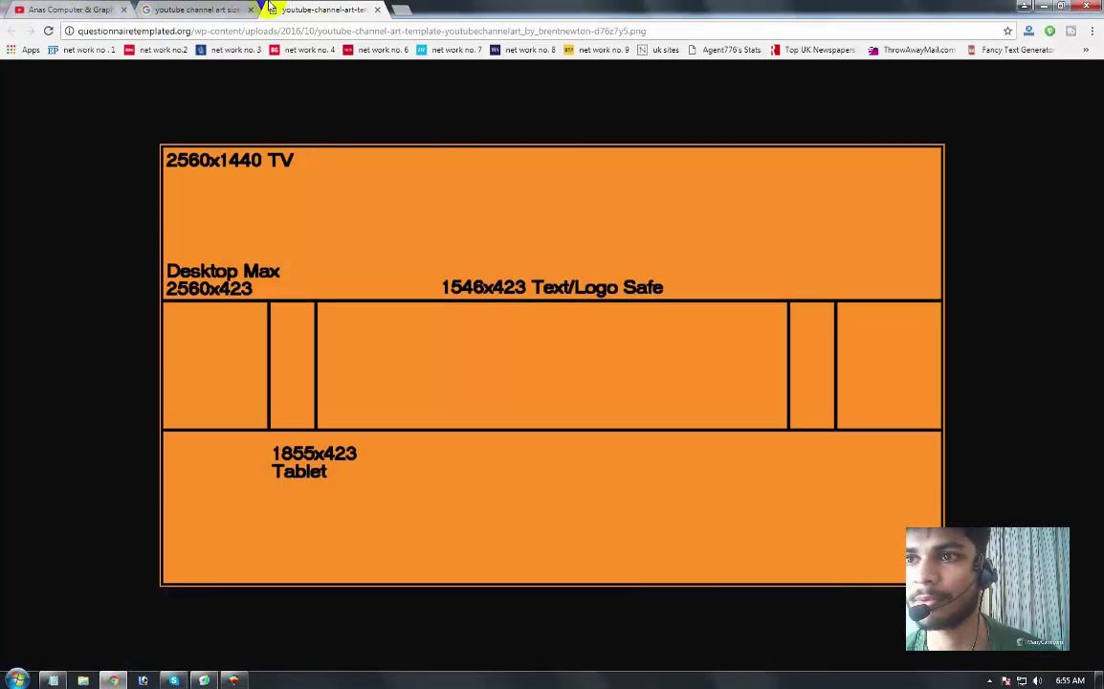
Step: Close the full-size template tab and return to the Google Images results
left_click(239, 9)
left_click(292, 9)
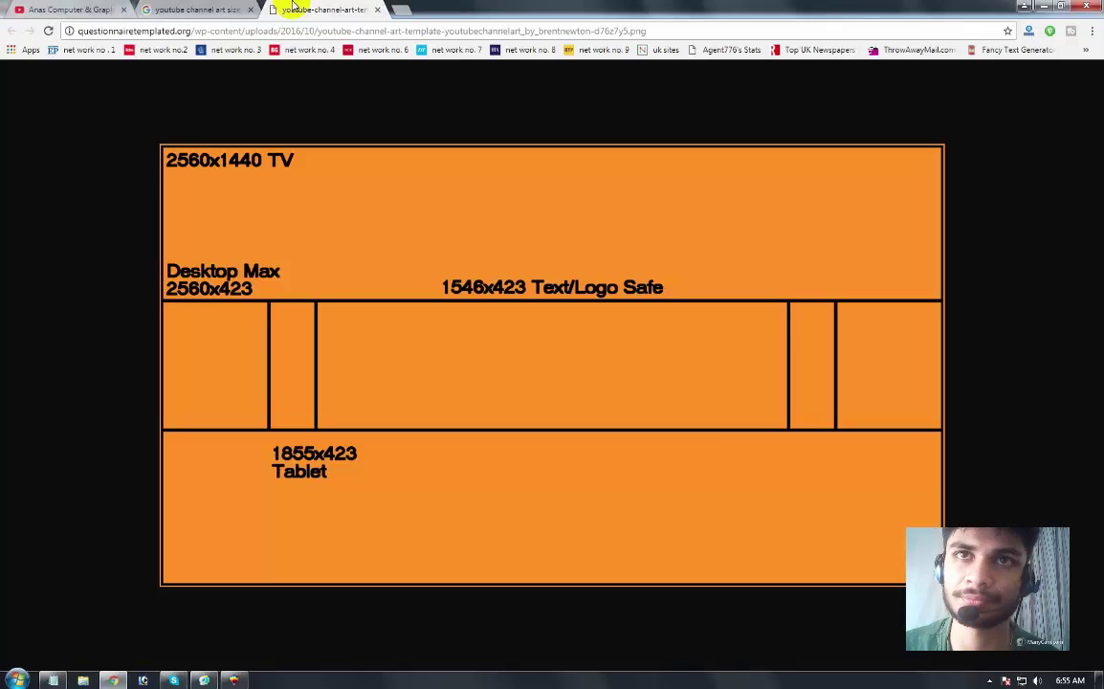
key("ctrl+w")
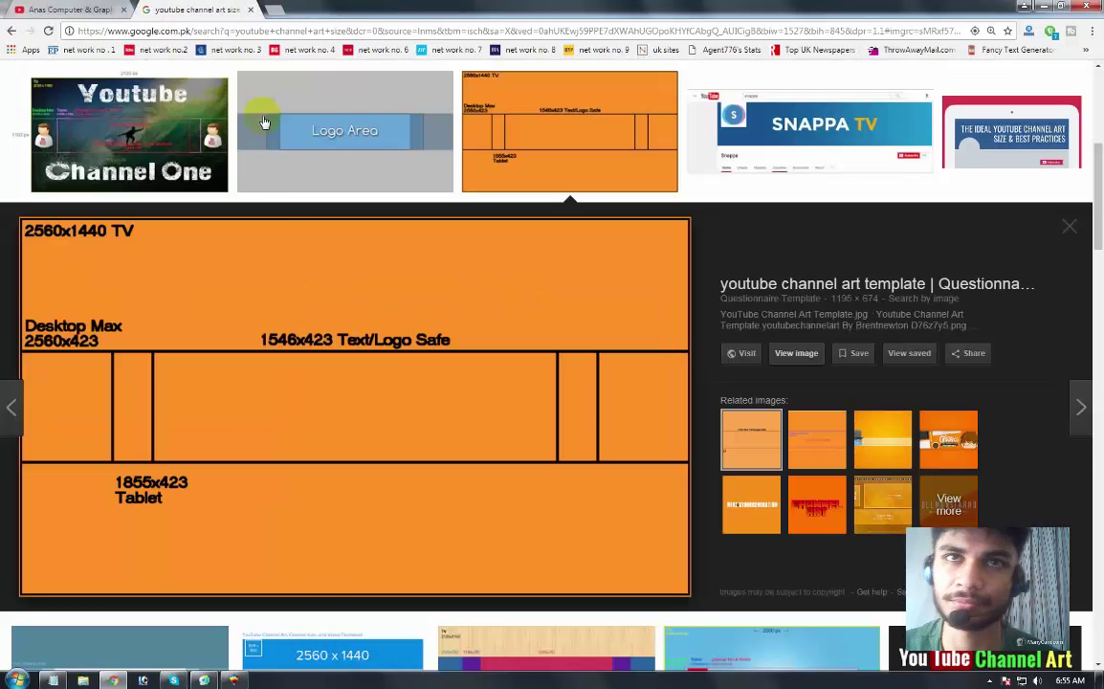
scroll(309, 218, "up", 3)
scroll(309, 219, "up", 3)
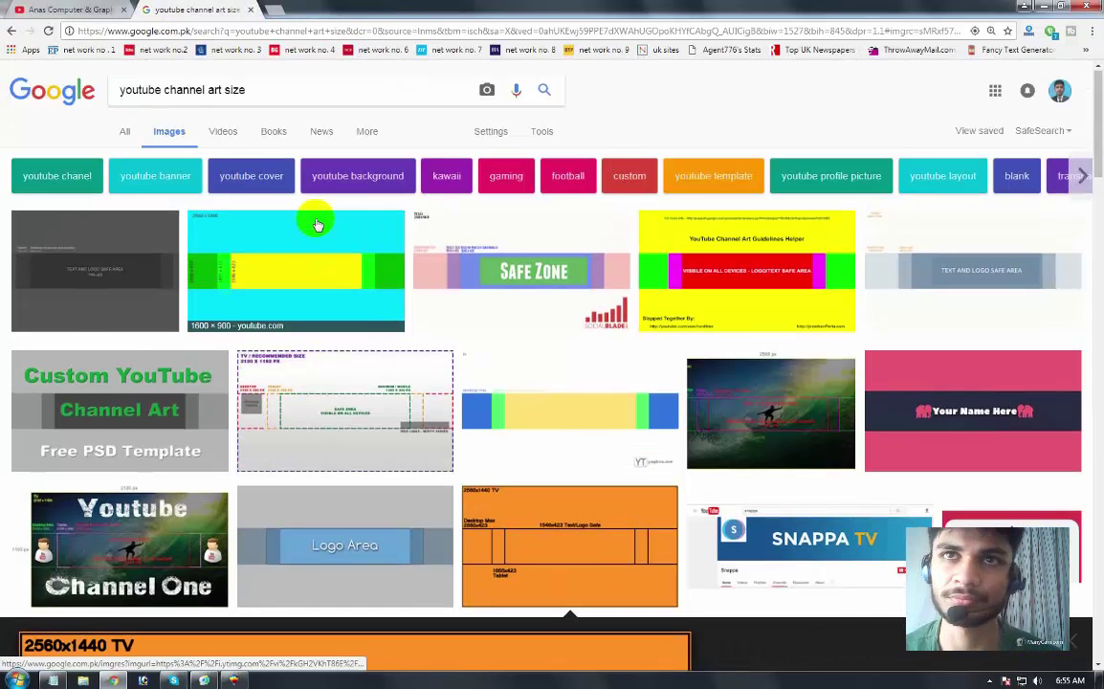
Step: Search Google Images for 'blur background photography hd'
double_click(299, 93)
left_click(300, 92)
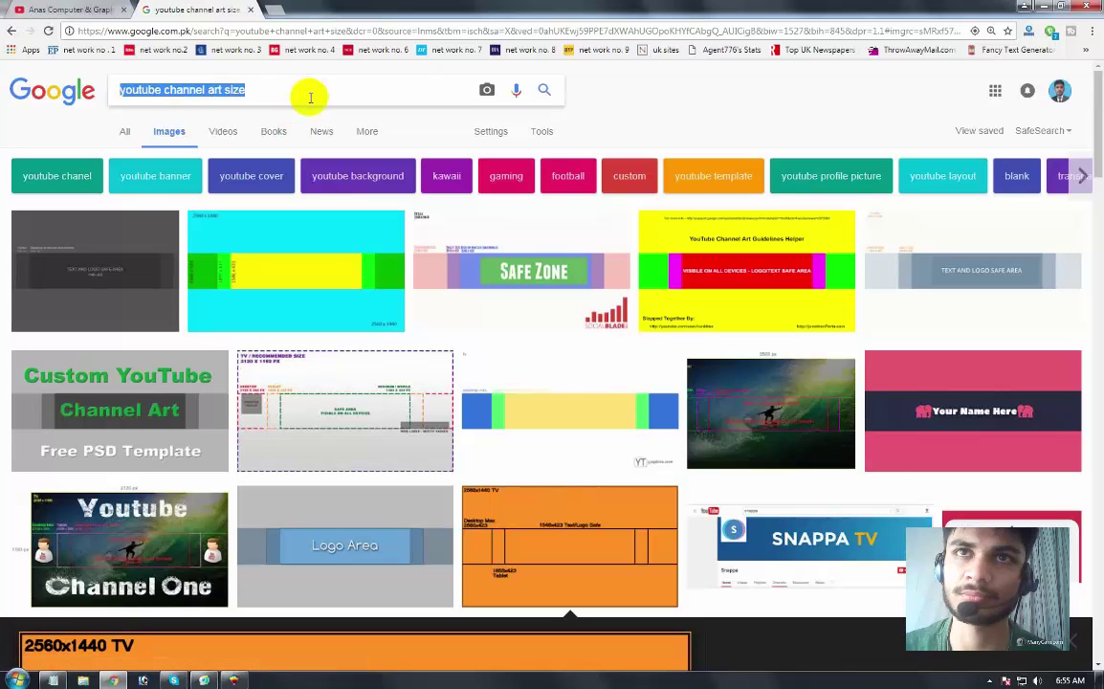
type("blure")
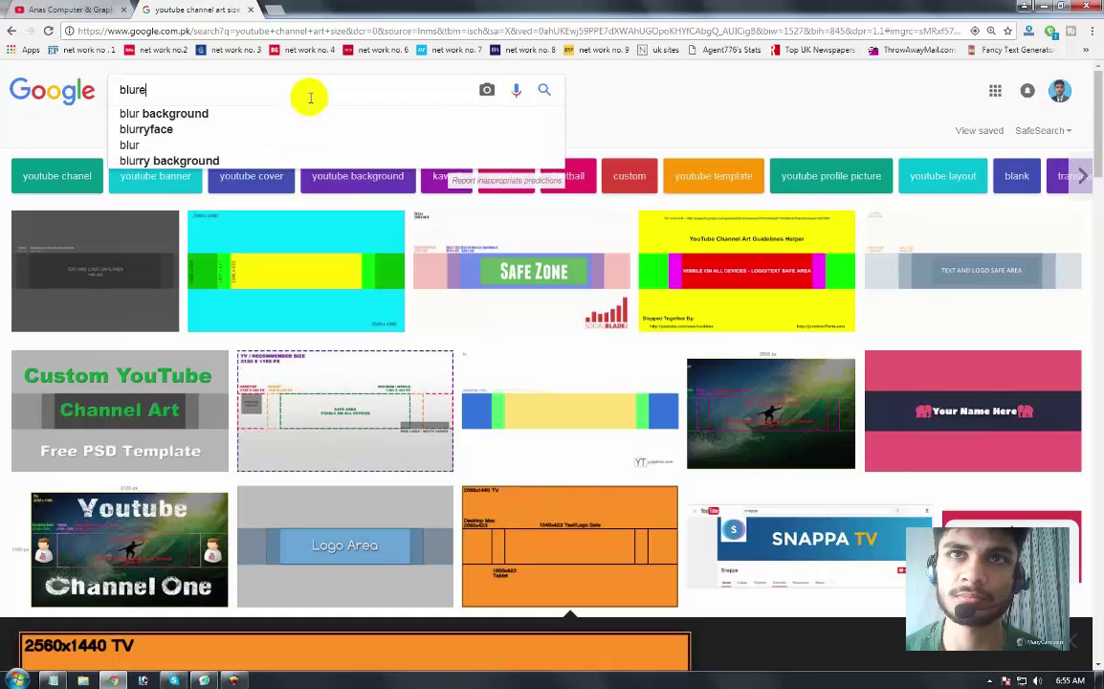
key("BackSpace")
type(" ba")
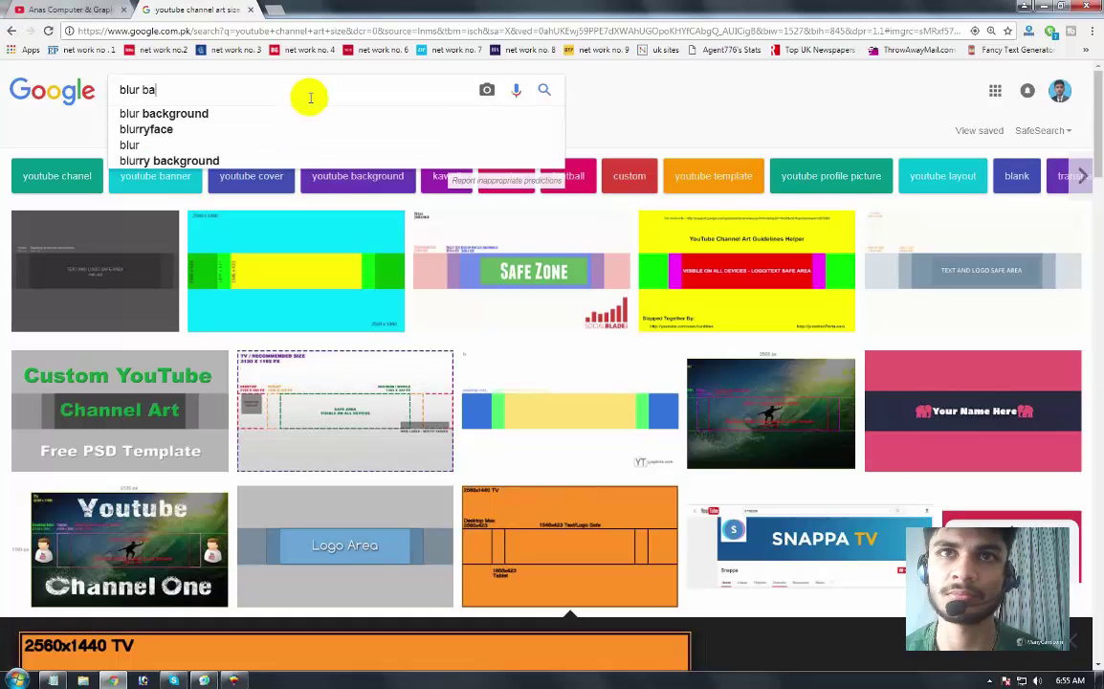
type("ckground")
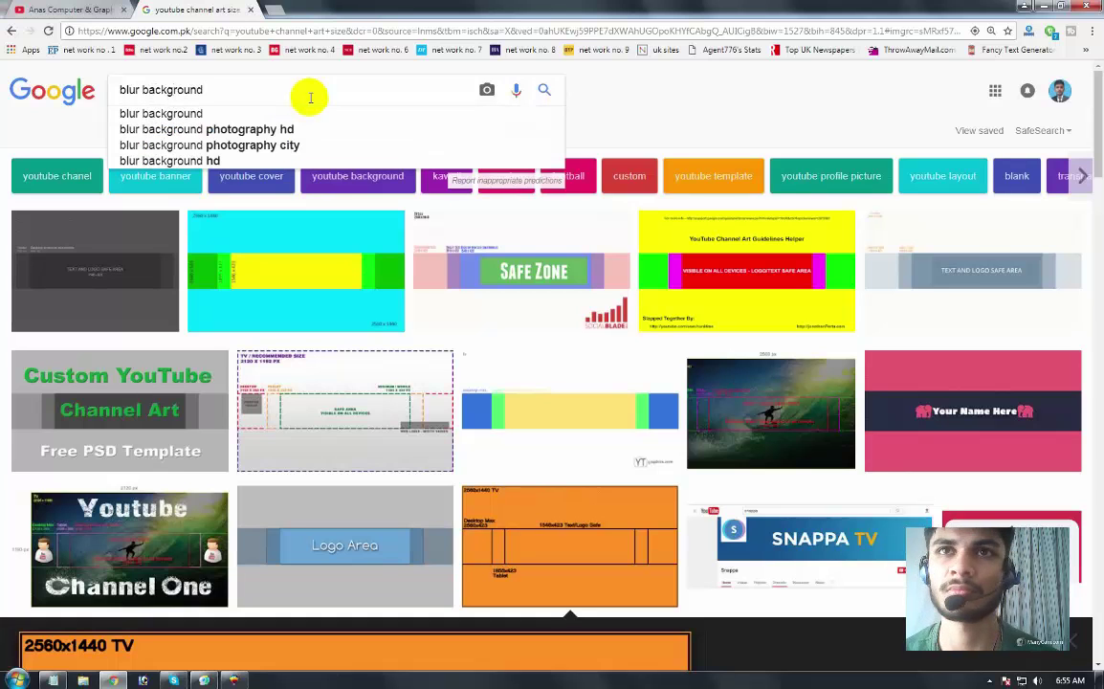
key("Down")
key("Down")
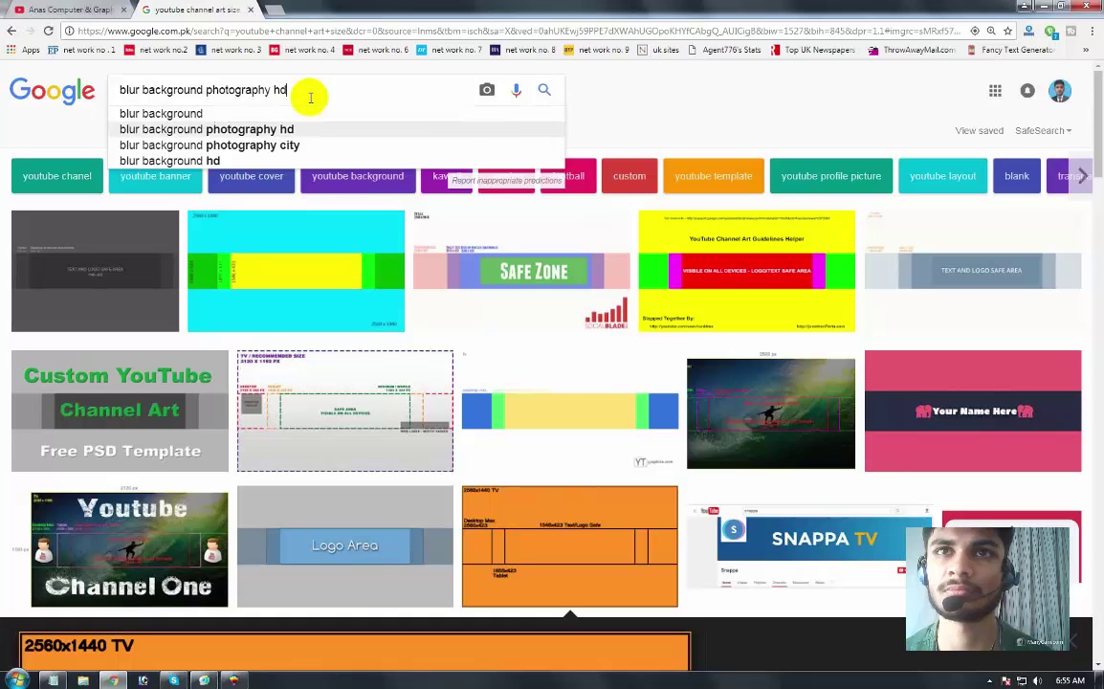
key("Return")
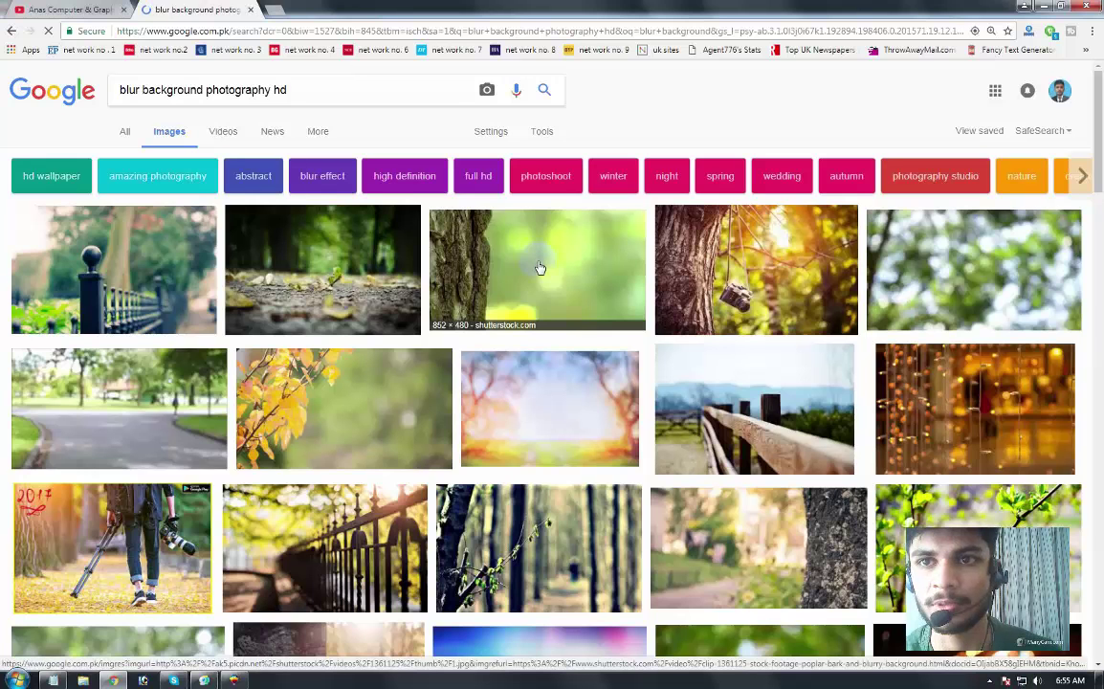
Step: Open the blurred tree bark photo full size, copy it, and return to CorelDRAW
left_click(539, 268)
left_click(792, 359)
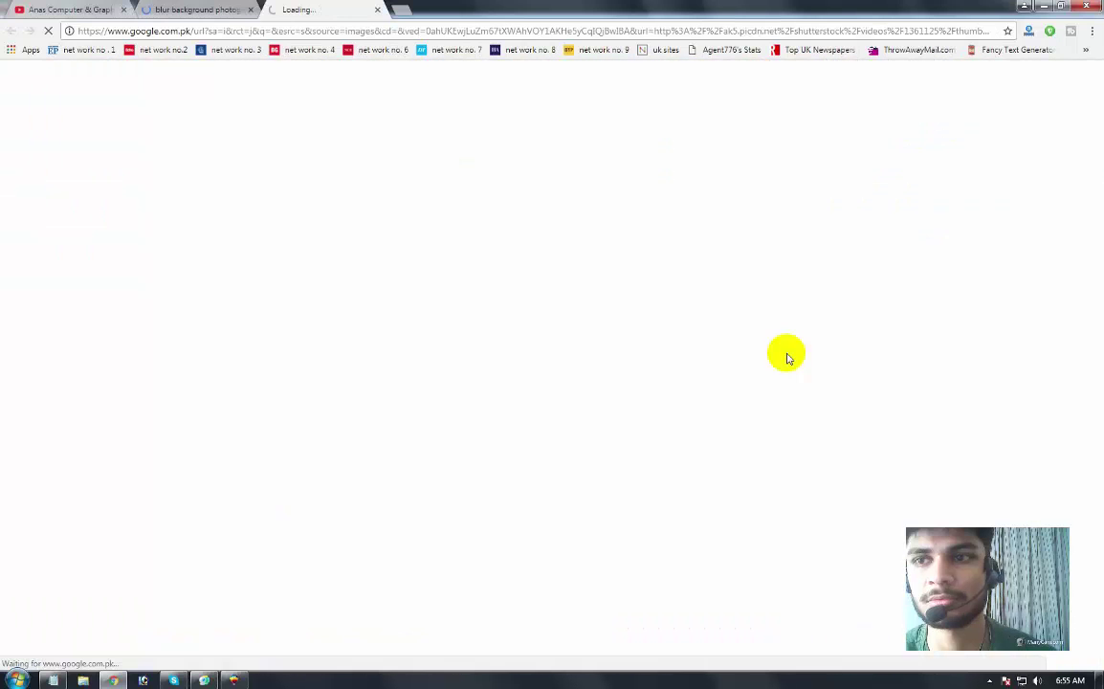
key("ctrl+shift+Tab")
left_click(297, 8)
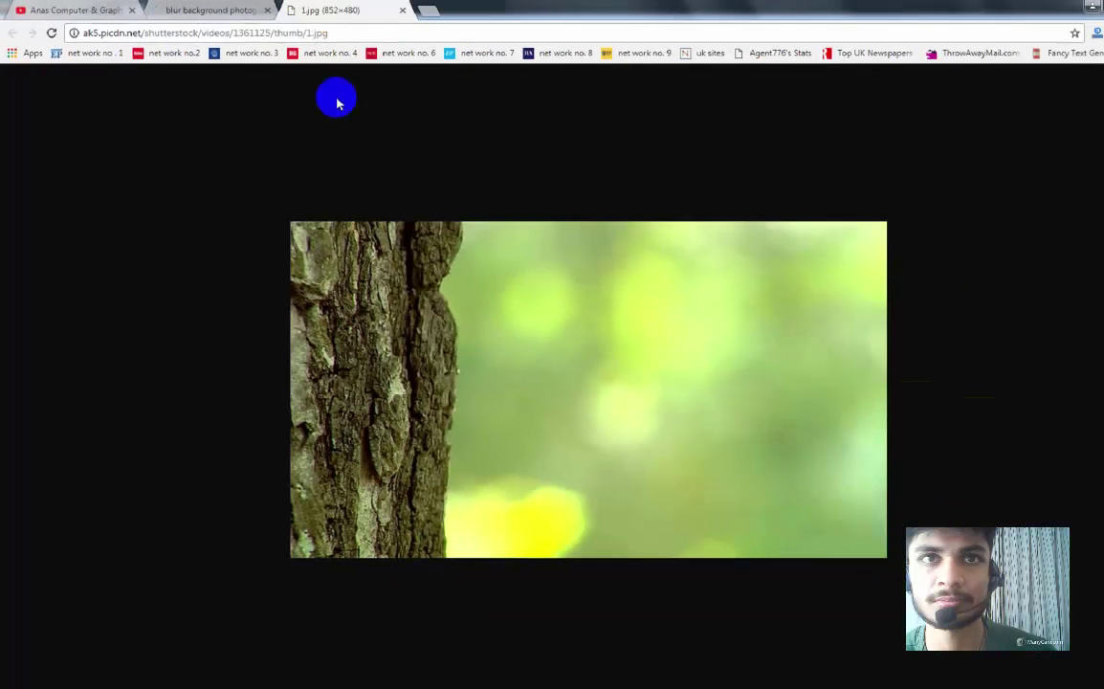
right_click(813, 545)
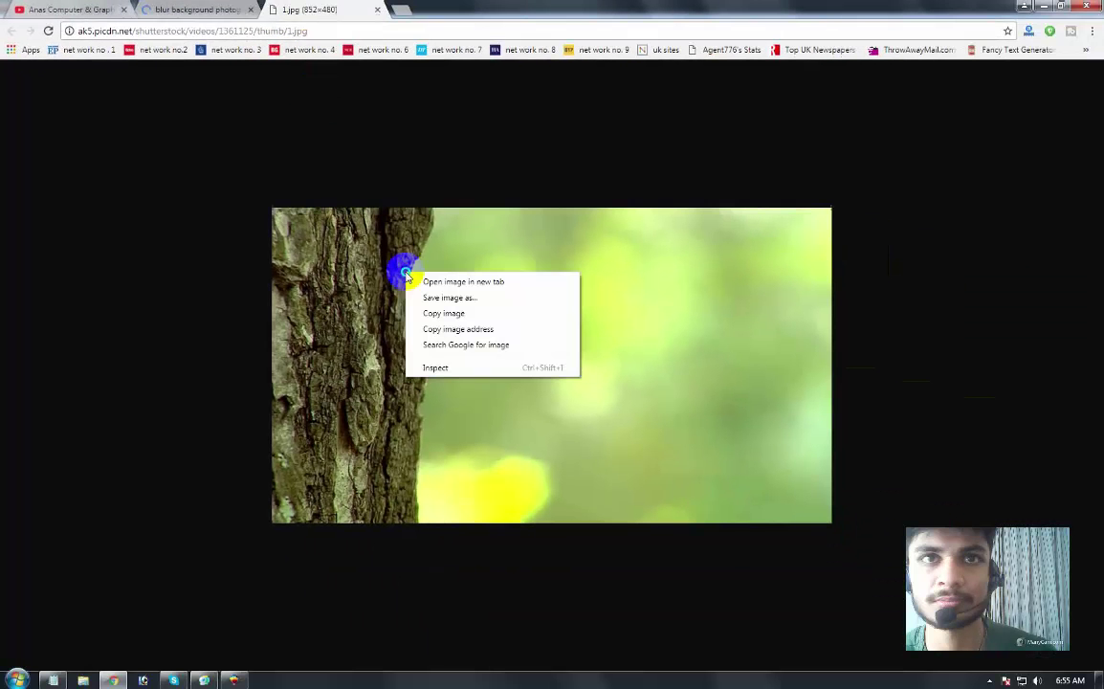
left_click(448, 316)
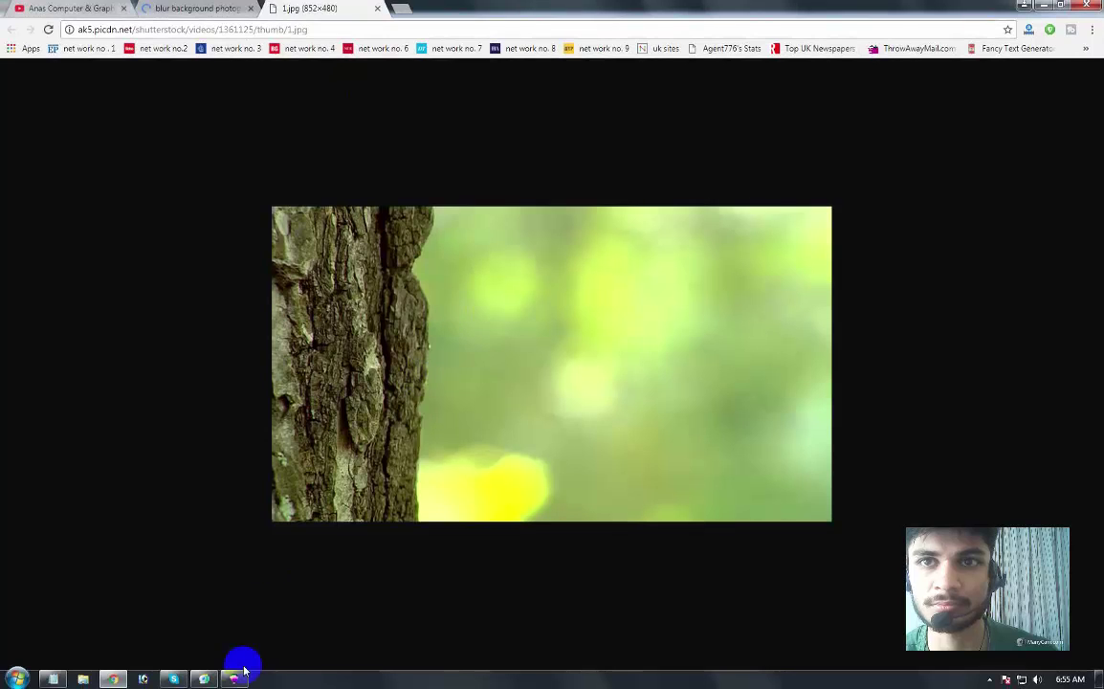
left_click(235, 677)
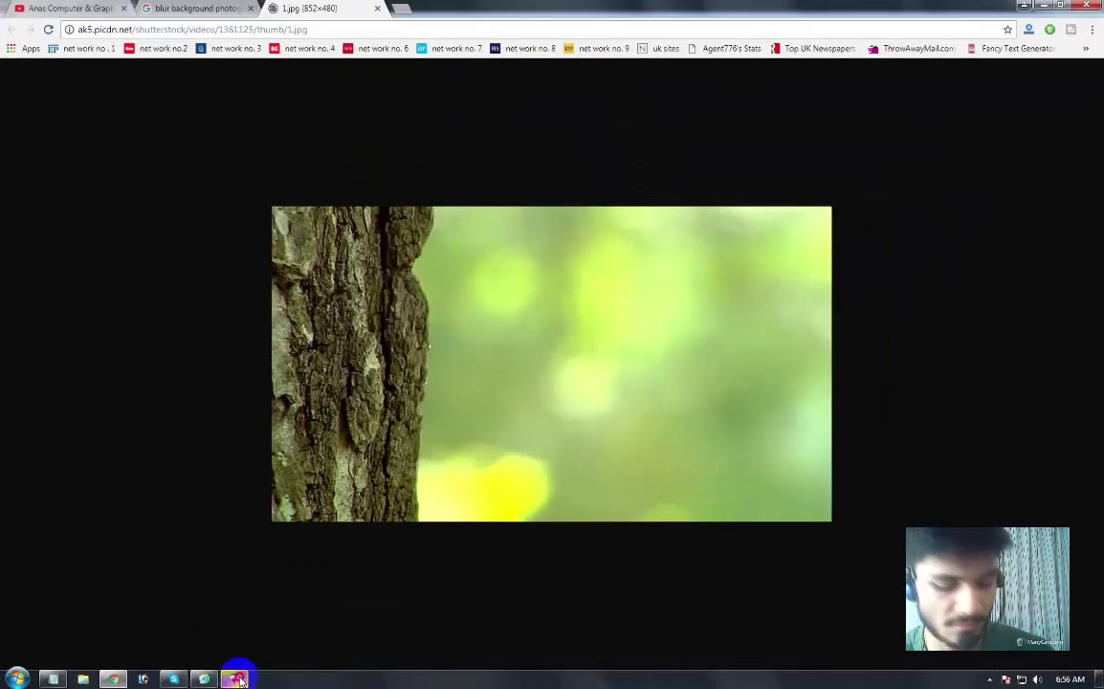
left_click(375, 672)
Step: Paste the copied tree photo as a bitmap and move it up over the layout
key("ctrl+v")
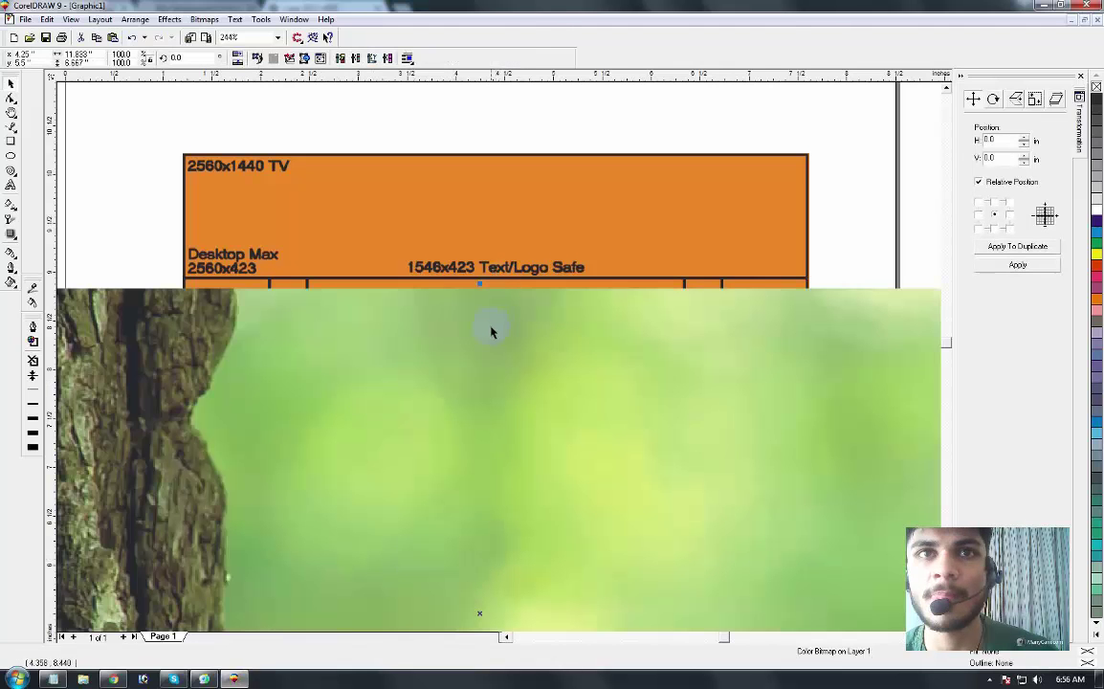
left_click(617, 298)
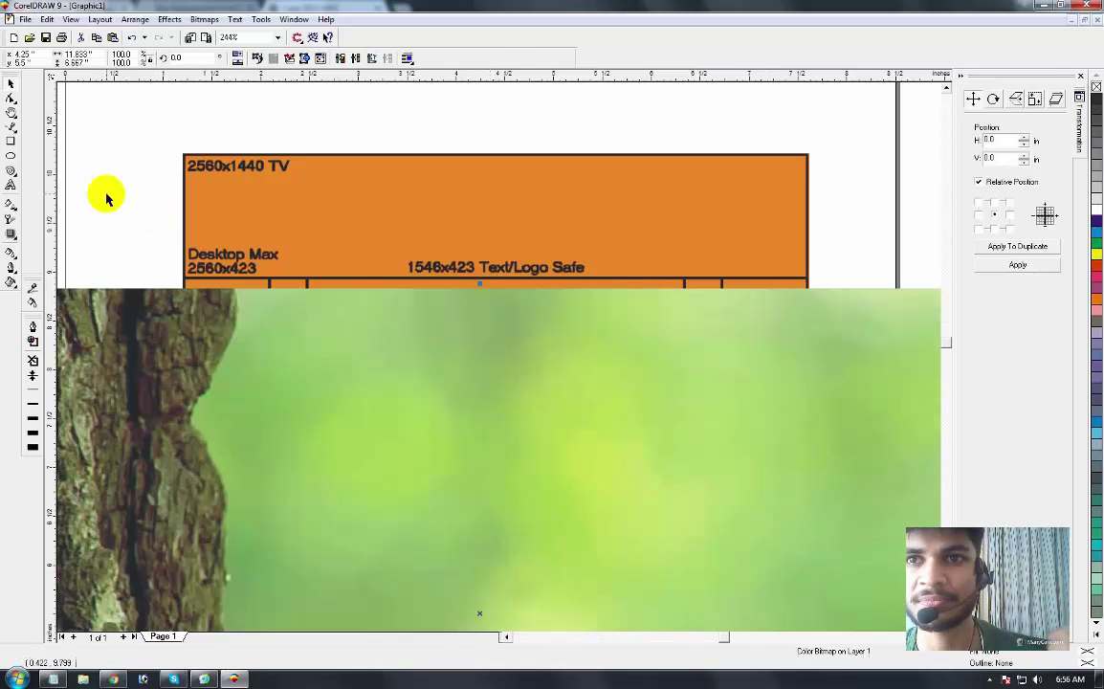
left_click(195, 390)
left_click(215, 346)
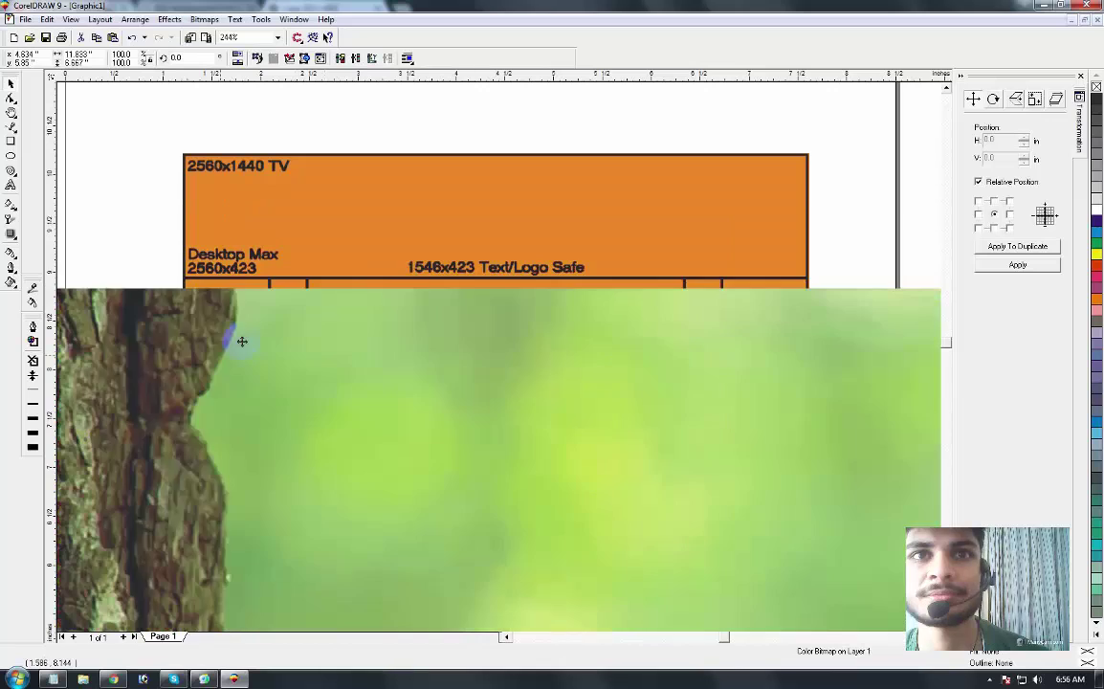
left_click_drag(242, 341, 182, 232)
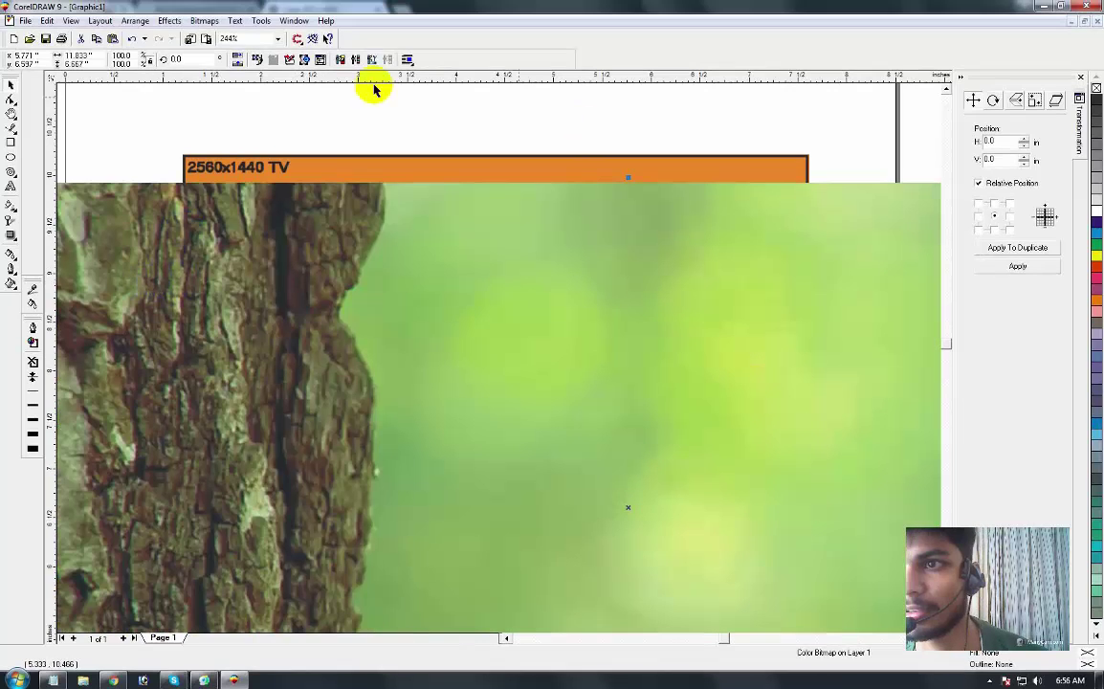
Step: Scale the photo to 20%, align it top-left and enlarge it over the orange layout
left_click(120, 55)
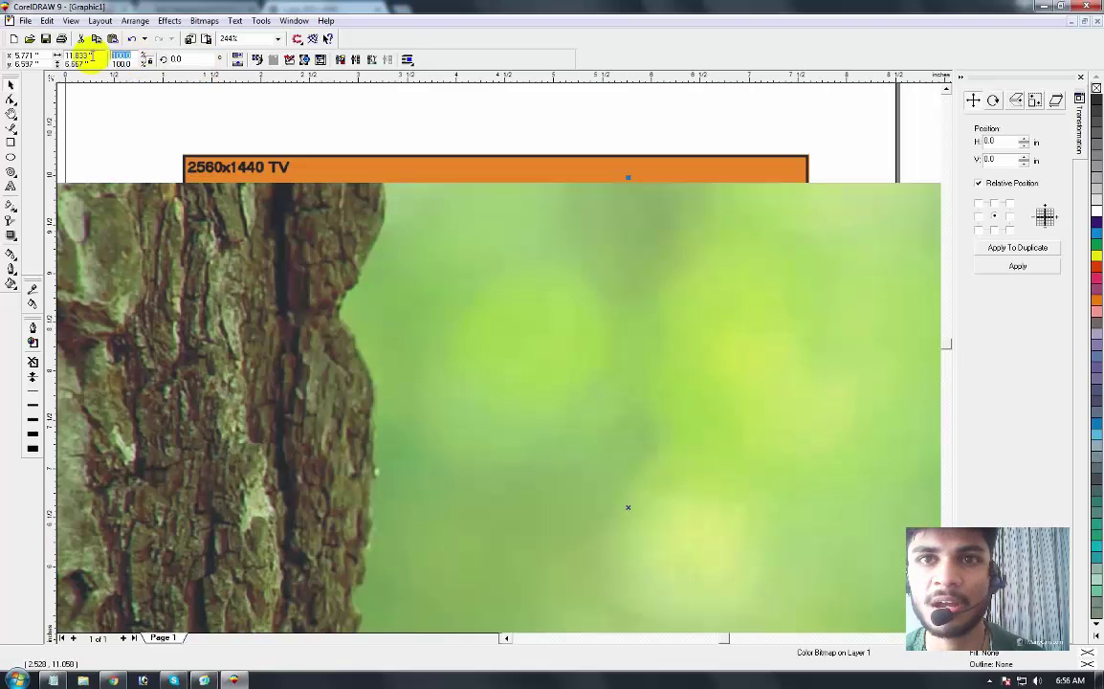
type("20")
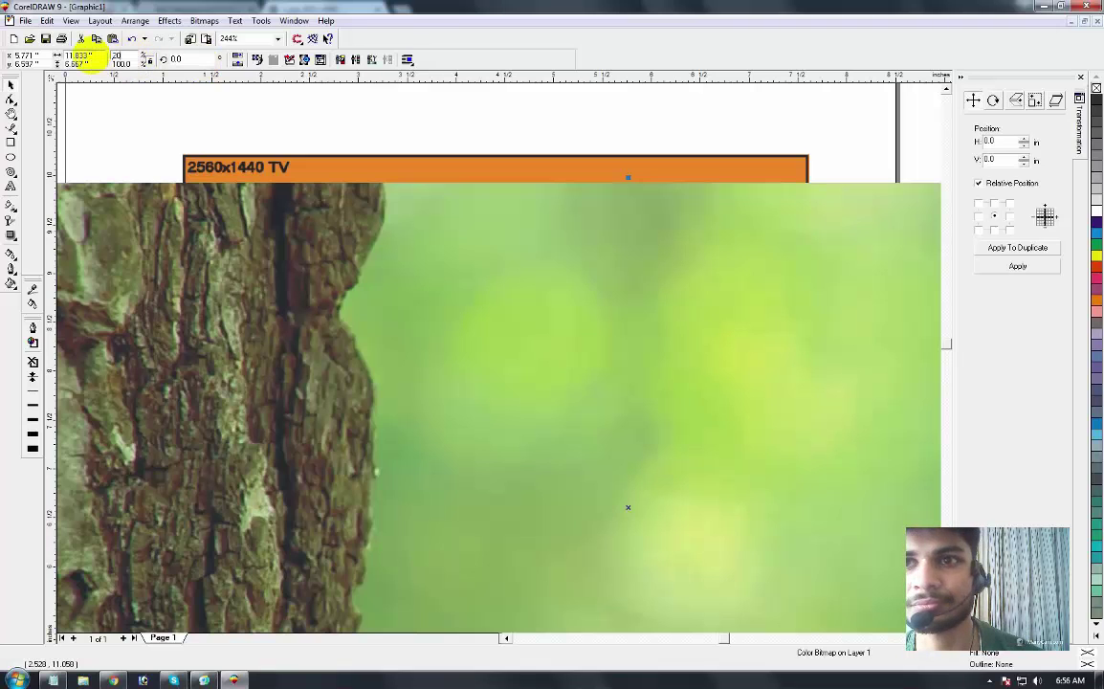
key("Return")
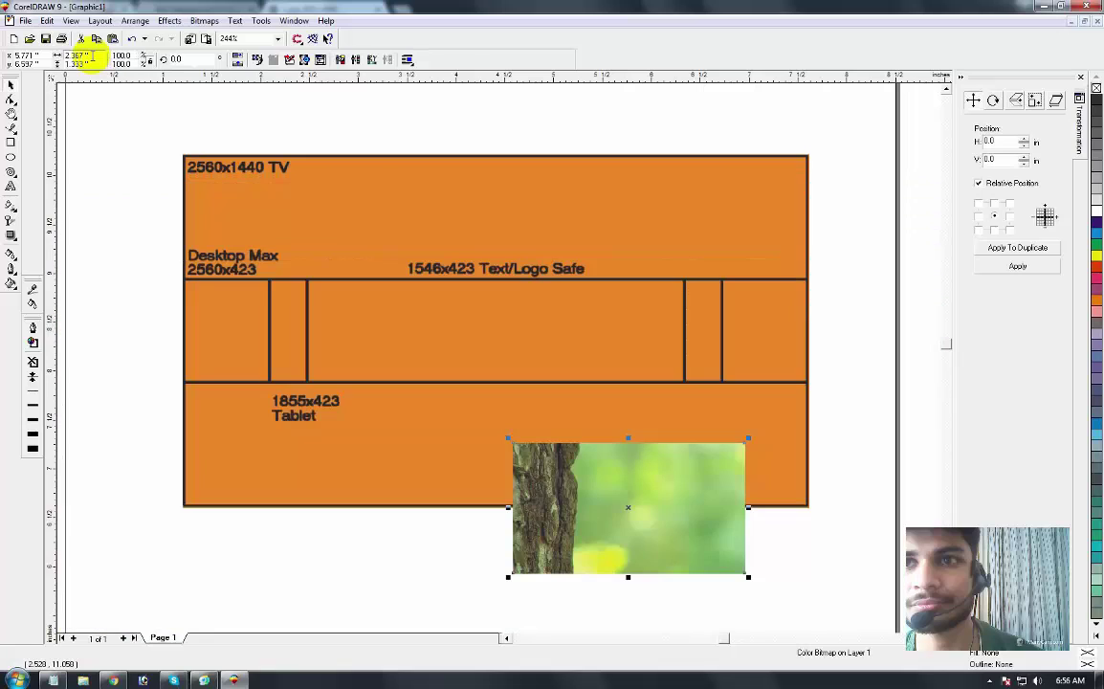
left_click_drag(711, 531, 376, 235)
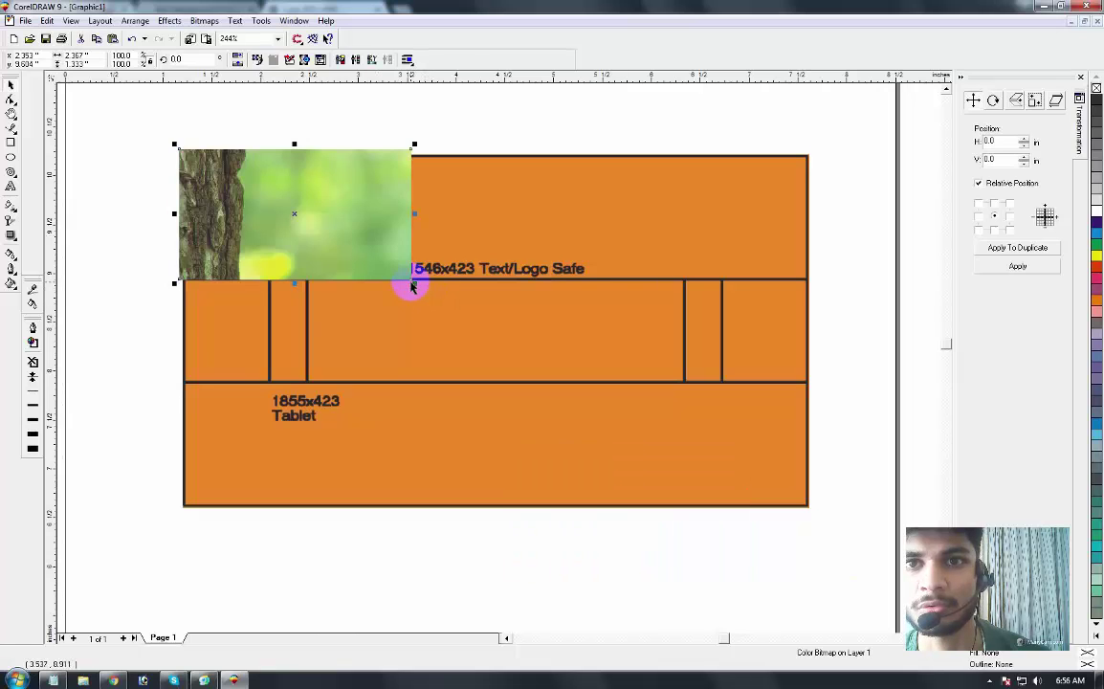
mouse_move(413, 283)
left_mouse_down()
mouse_move(559, 402)
mouse_move(694, 483)
mouse_move(822, 534)
left_mouse_up()
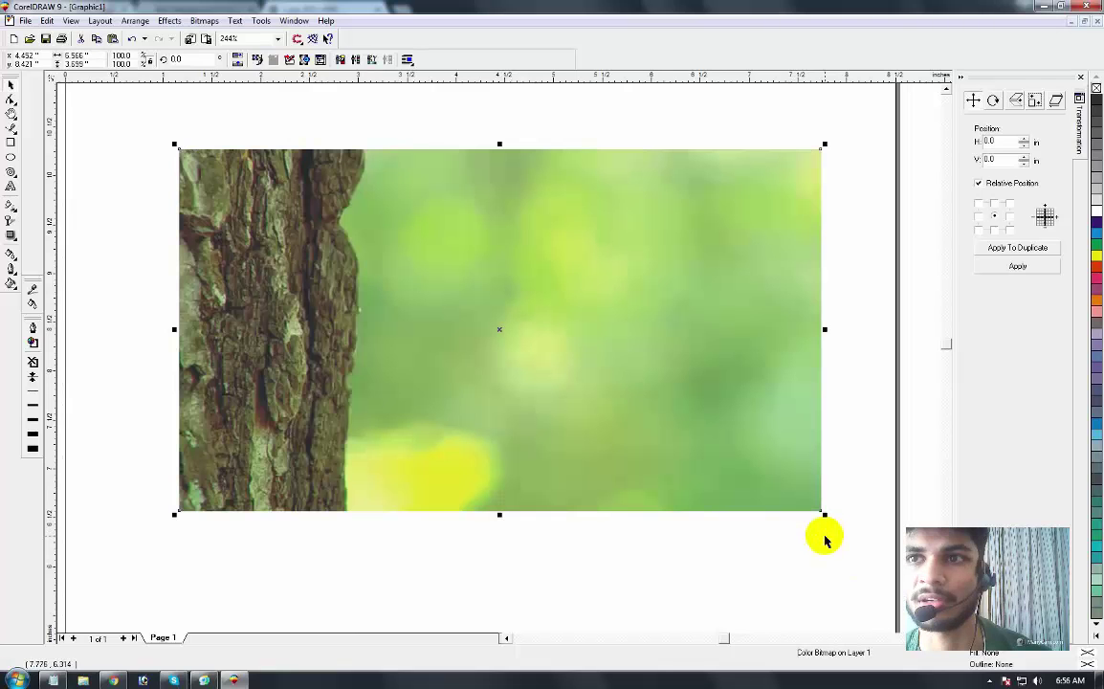
key("shift+Page_Down")
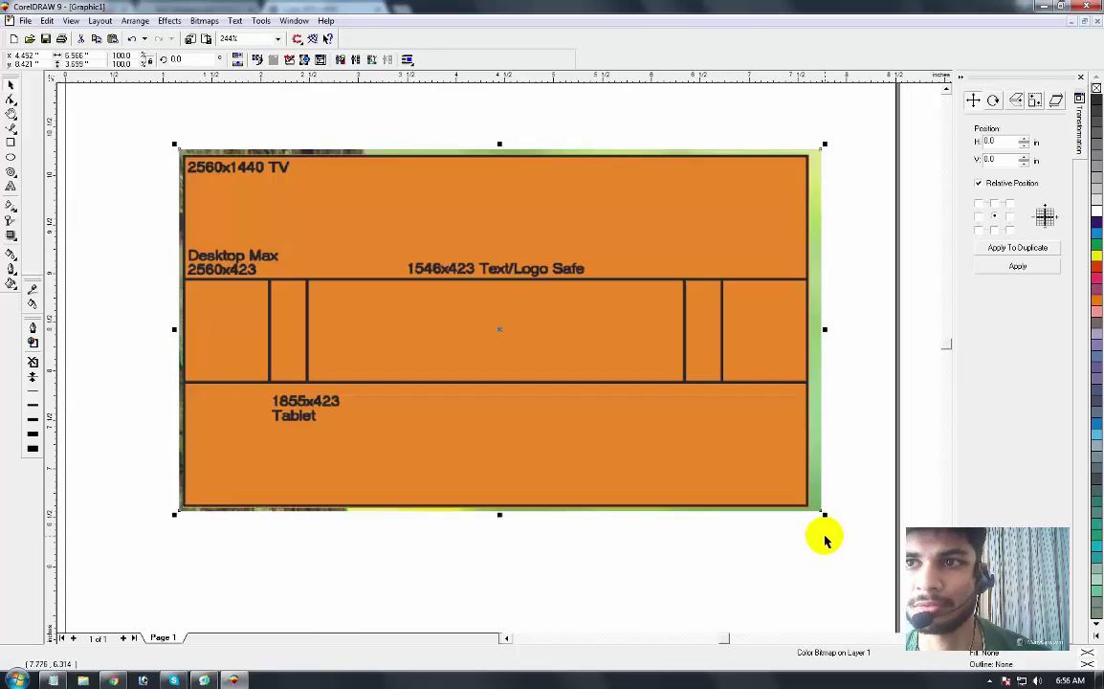
left_click(357, 132)
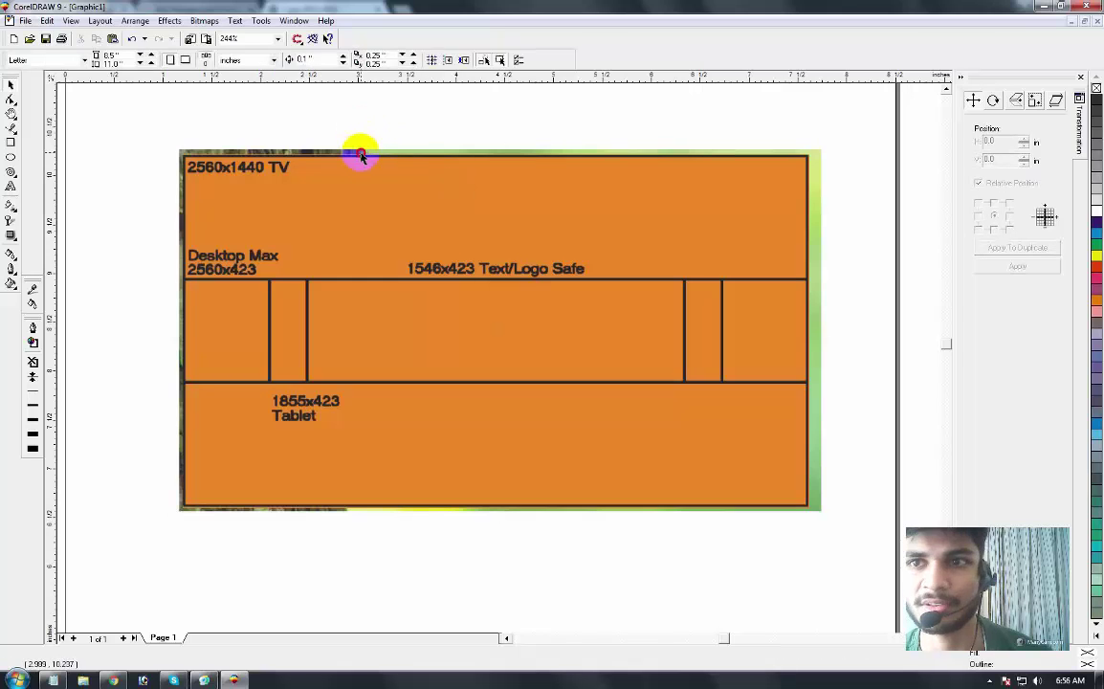
left_click(360, 153)
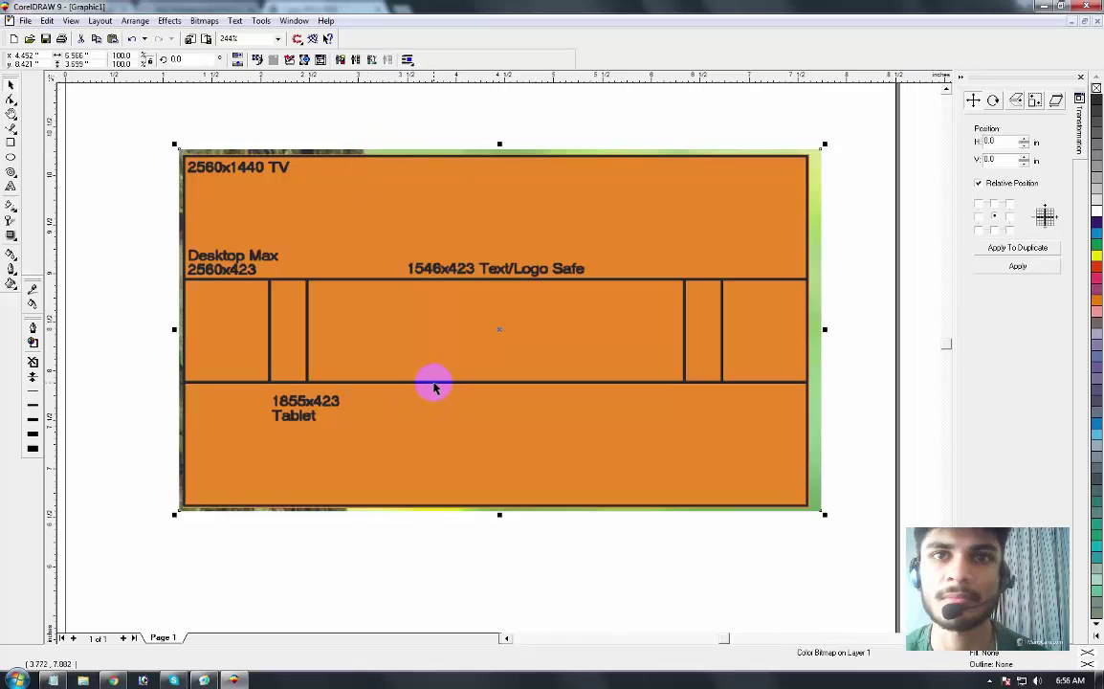
key("Escape")
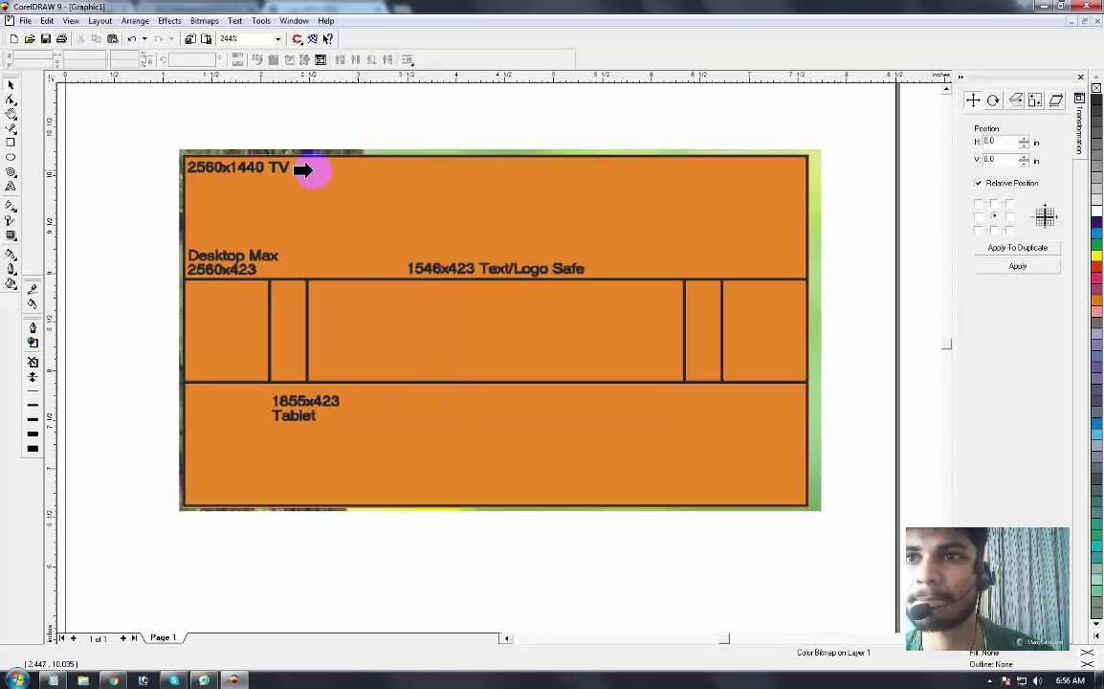
left_click(313, 176)
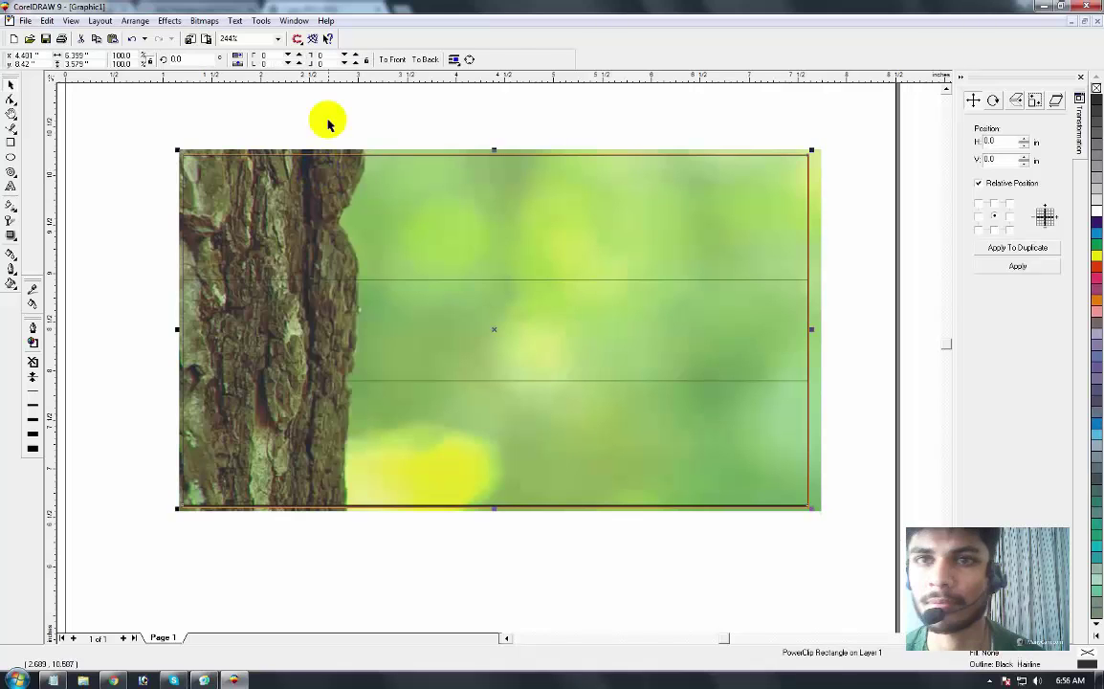
left_click(321, 122)
left_click(302, 153)
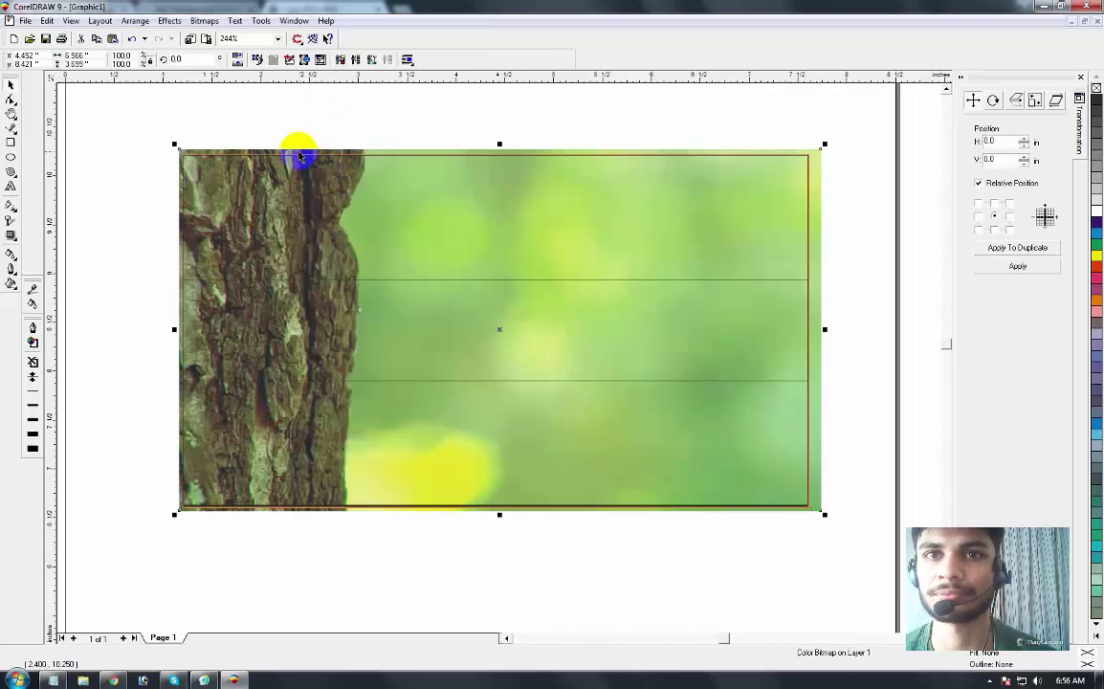
left_click_drag(302, 154, 333, 118)
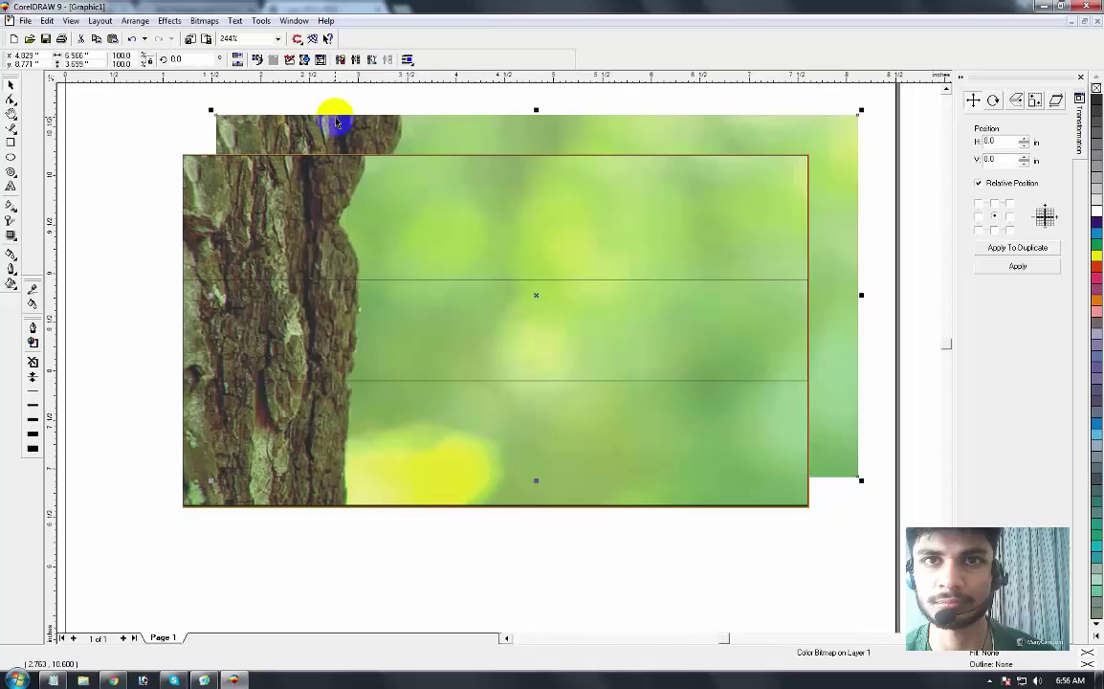
key("ctrl+z")
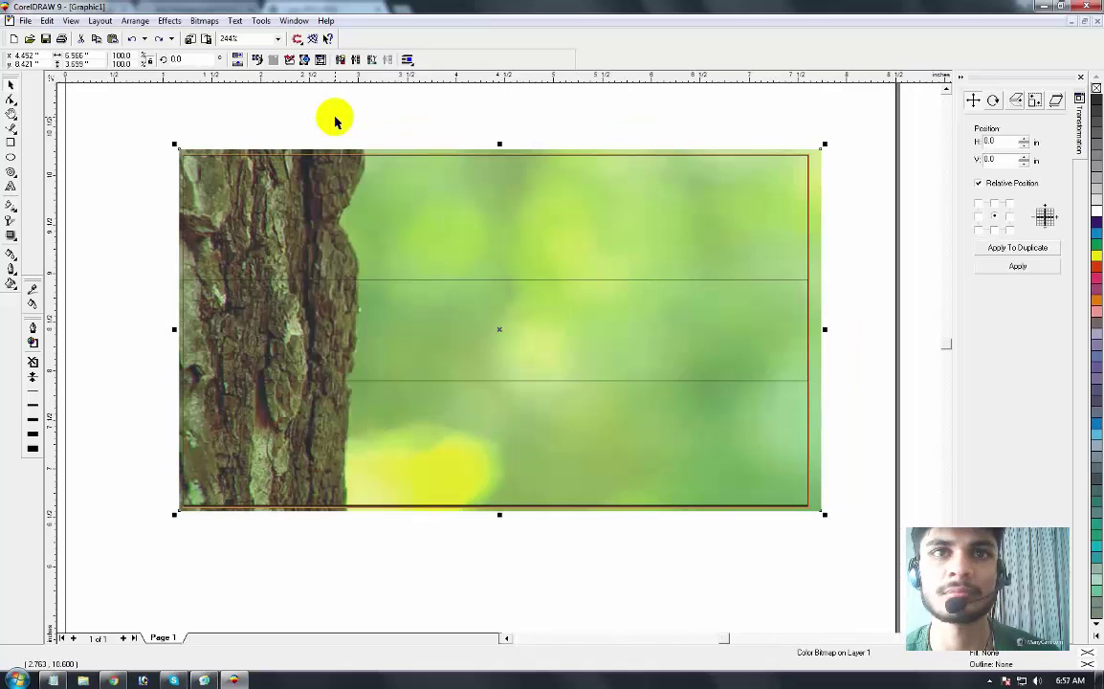
left_click(258, 271)
left_click(268, 308)
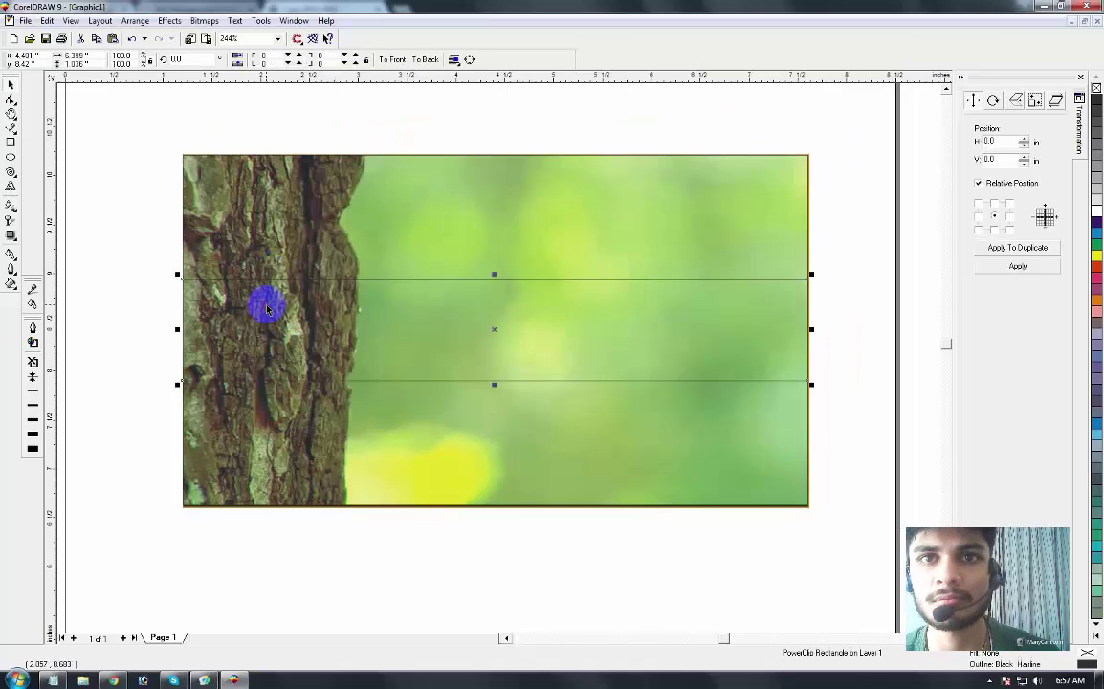
left_click_drag(333, 325, 265, 330)
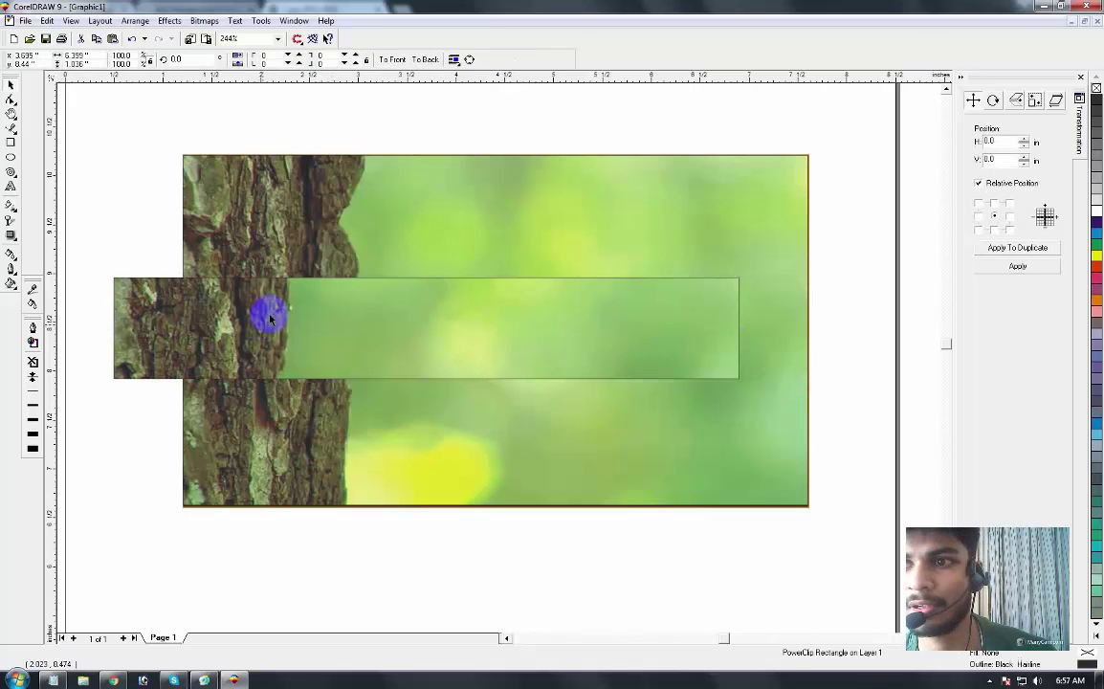
key("ctrl+z")
key("F3")
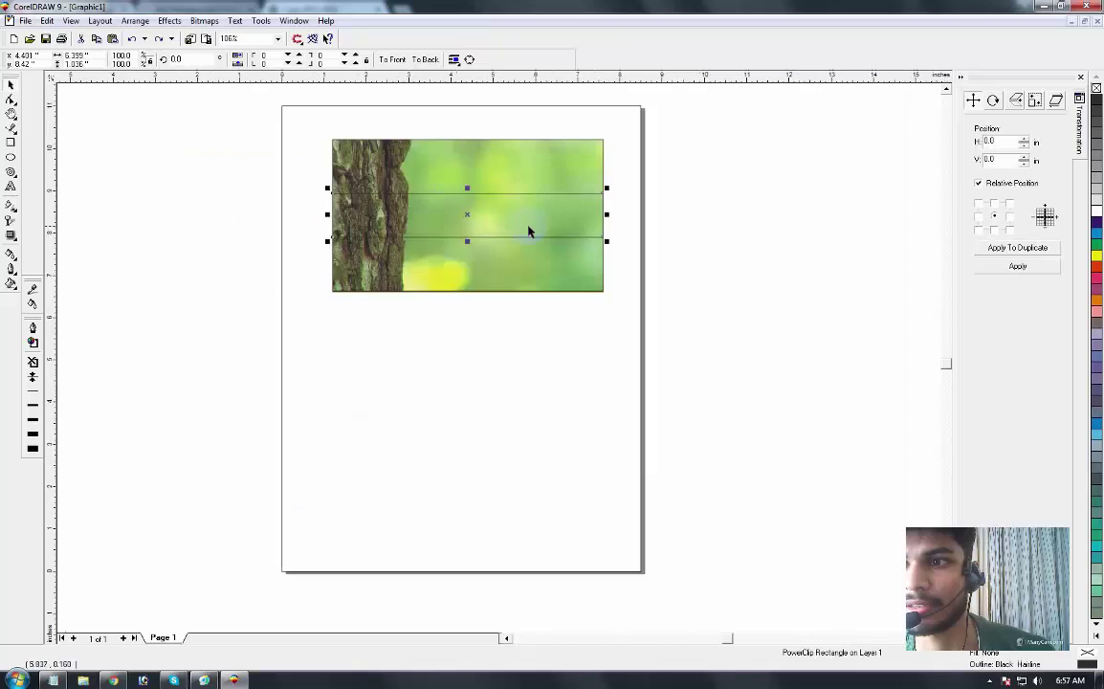
key("F2")
left_click_drag(628, 266, 279, 222)
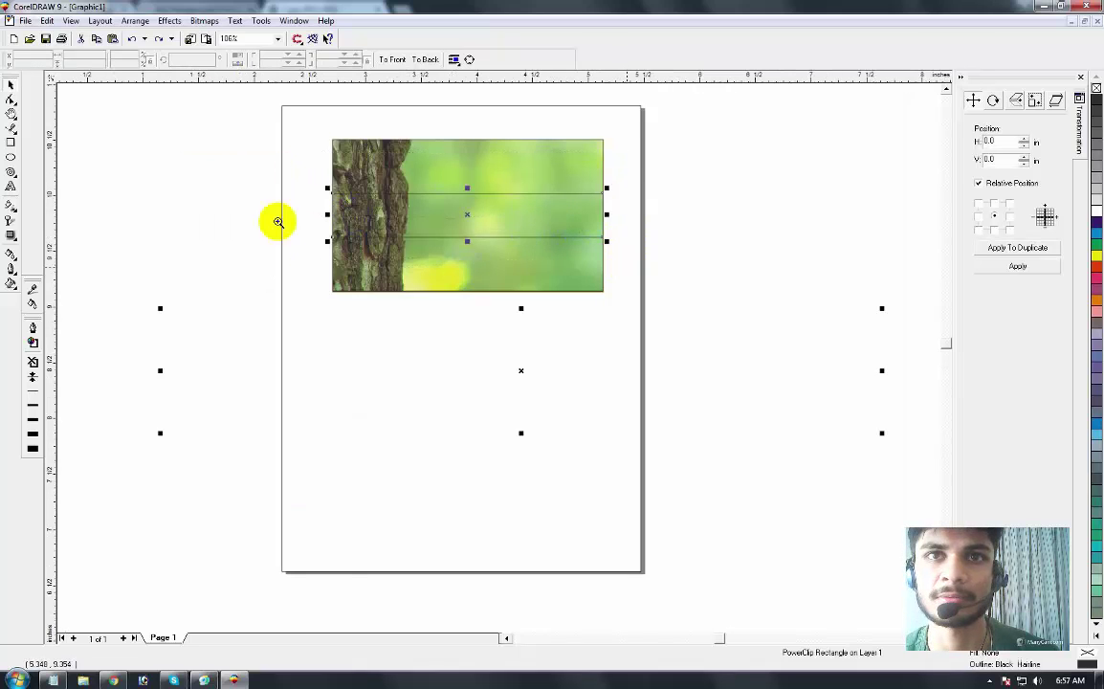
left_click(10, 84)
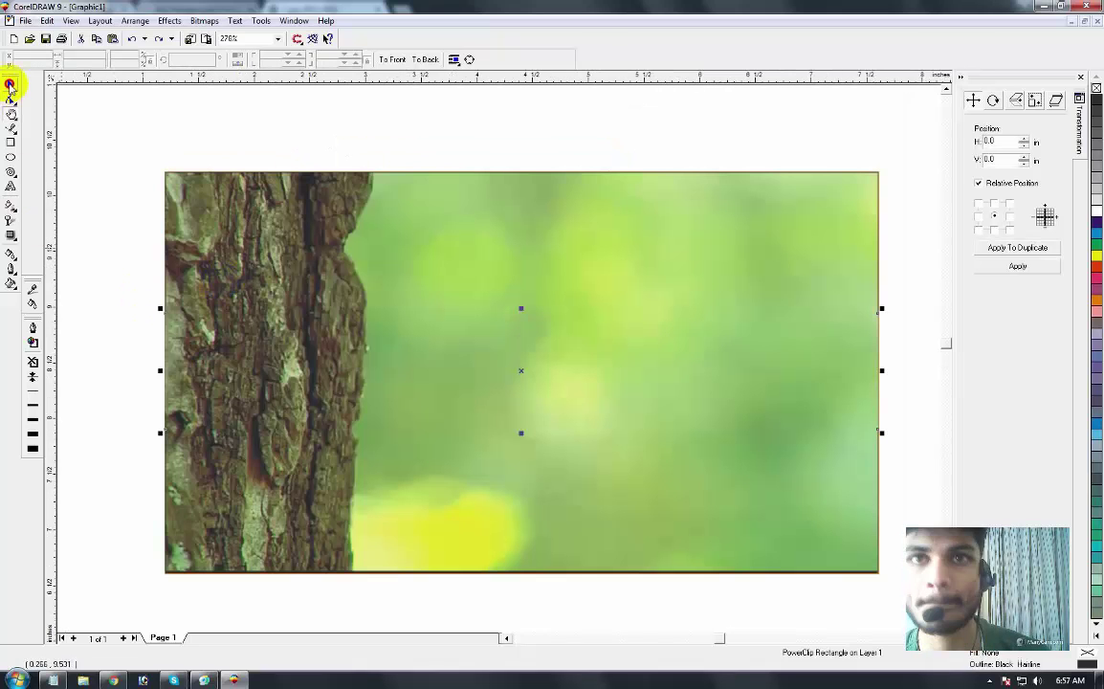
key("F3")
left_click(373, 208)
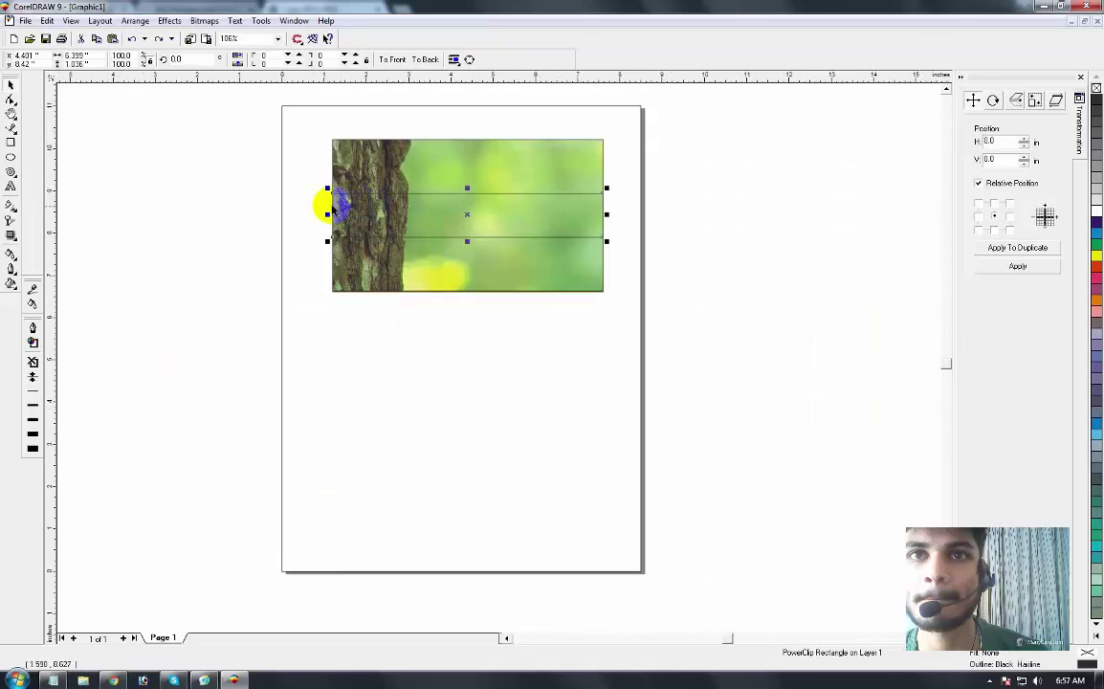
key("z")
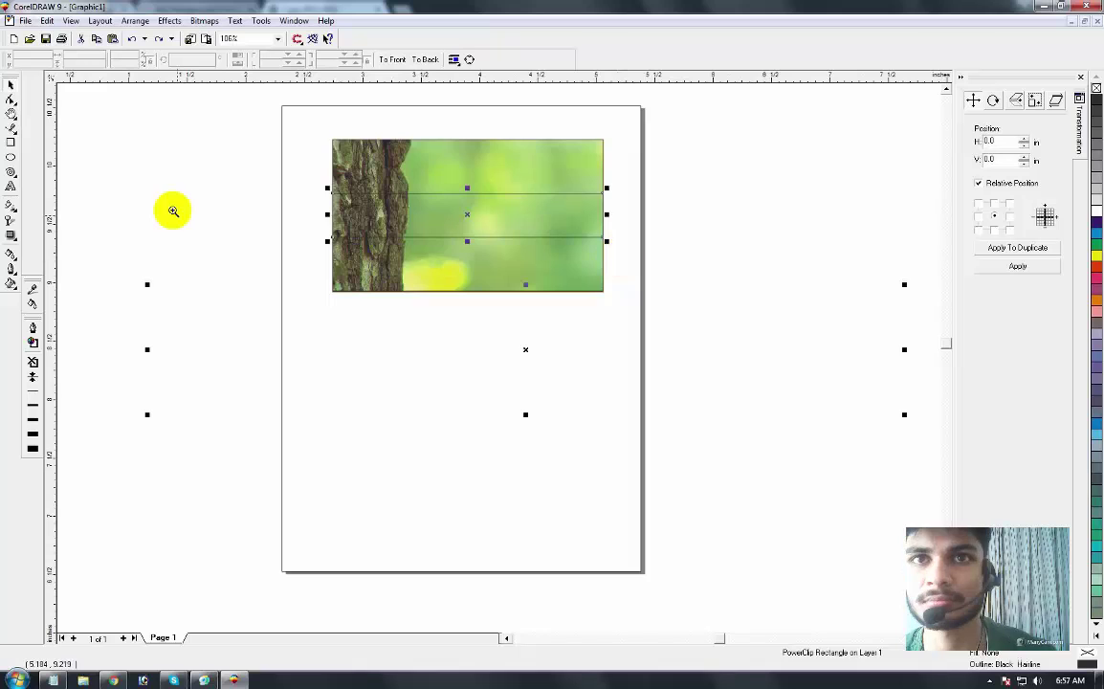
left_click_drag(320, 134, 617, 301)
left_click(11, 84)
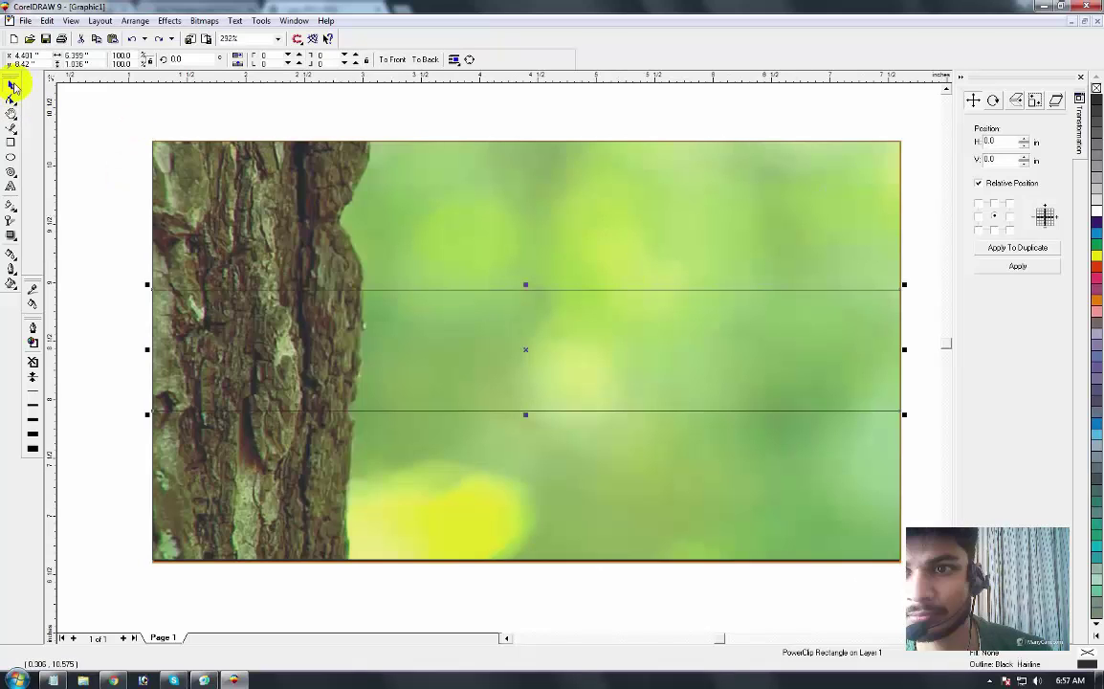
left_click(121, 113)
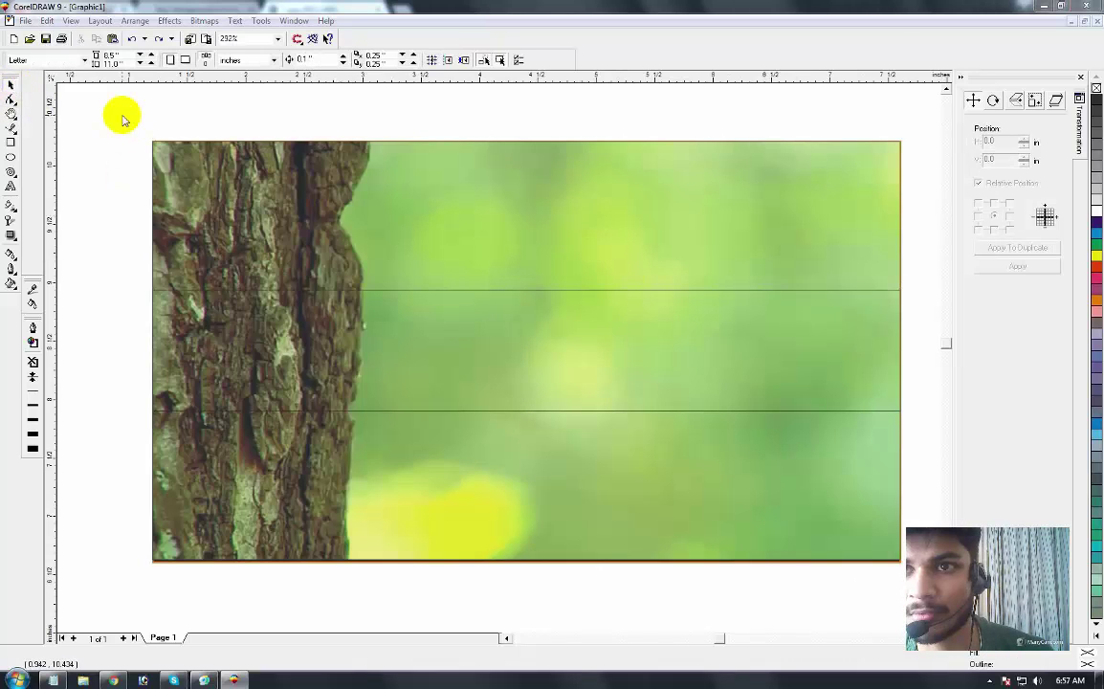
left_click(263, 220)
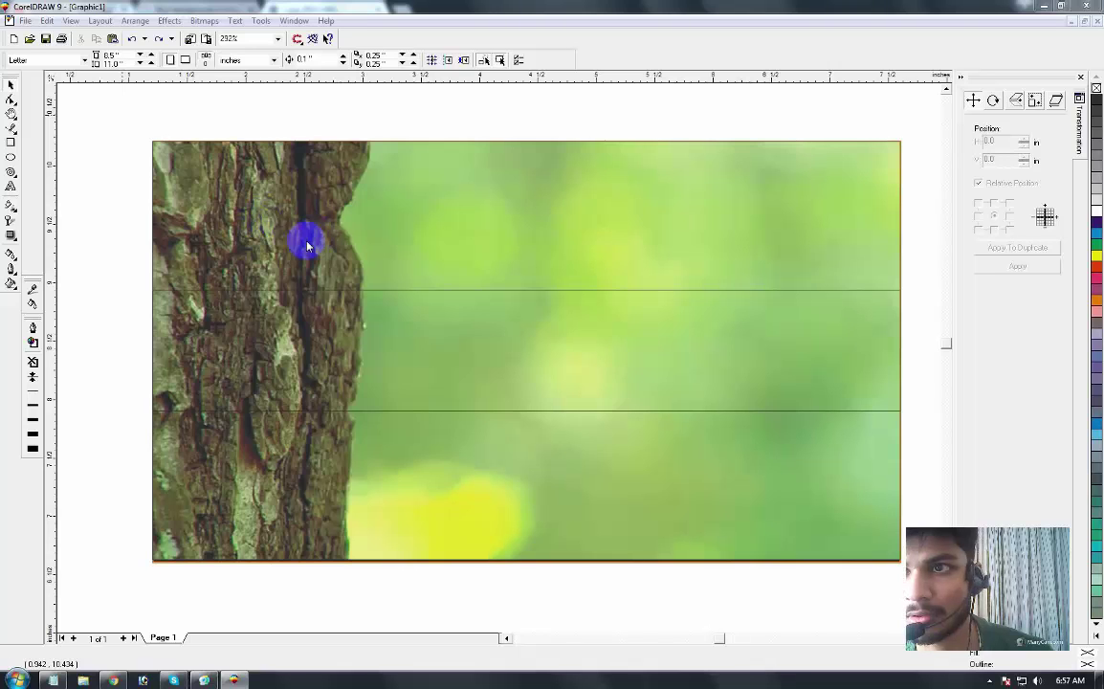
Step: Import 'Backup_of_My computer background.cdr' from the Desktop with Ctrl+I
key("ctrl+i")
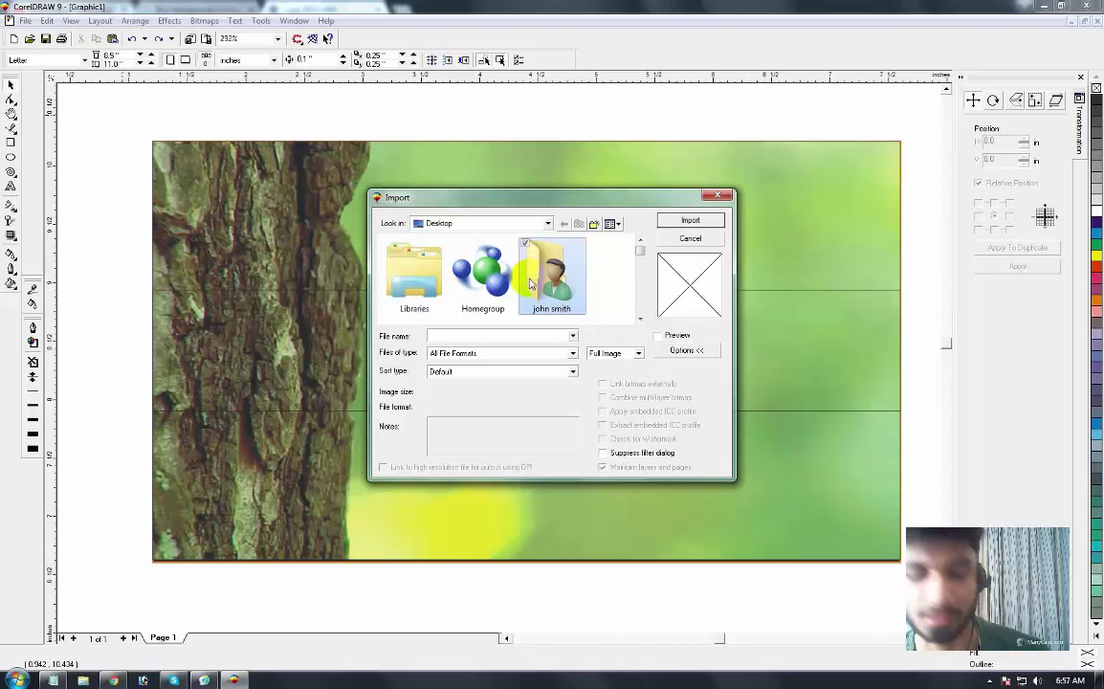
scroll(530, 282, "down", 1)
left_click(531, 283)
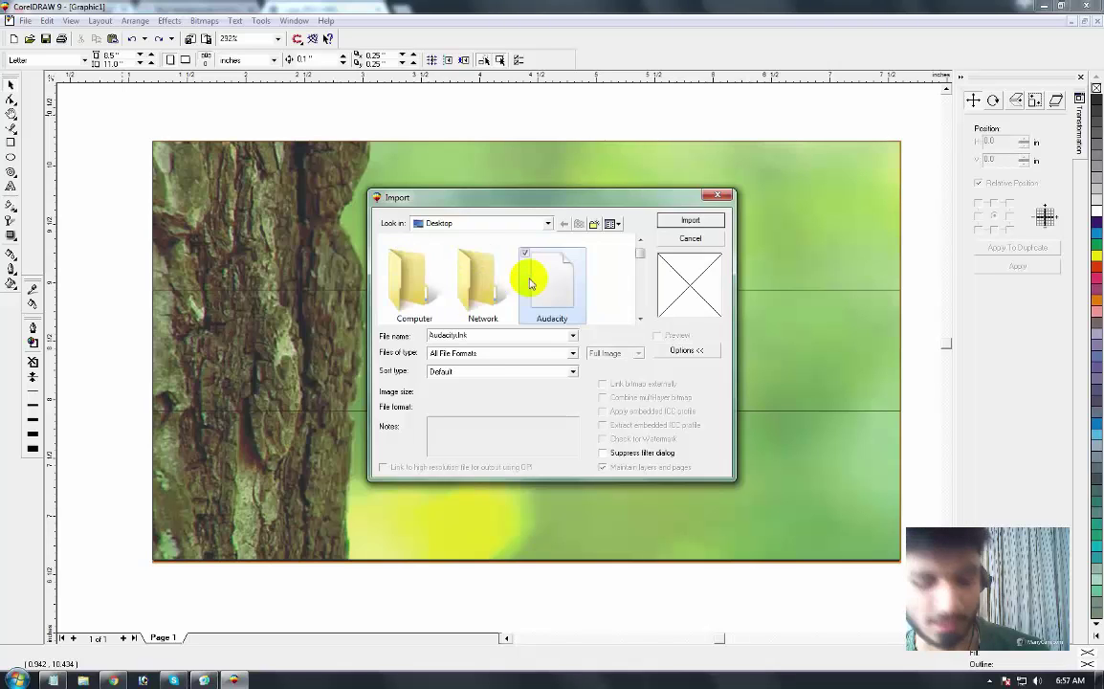
scroll(531, 282, "down", 2)
scroll(530, 282, "down", 1)
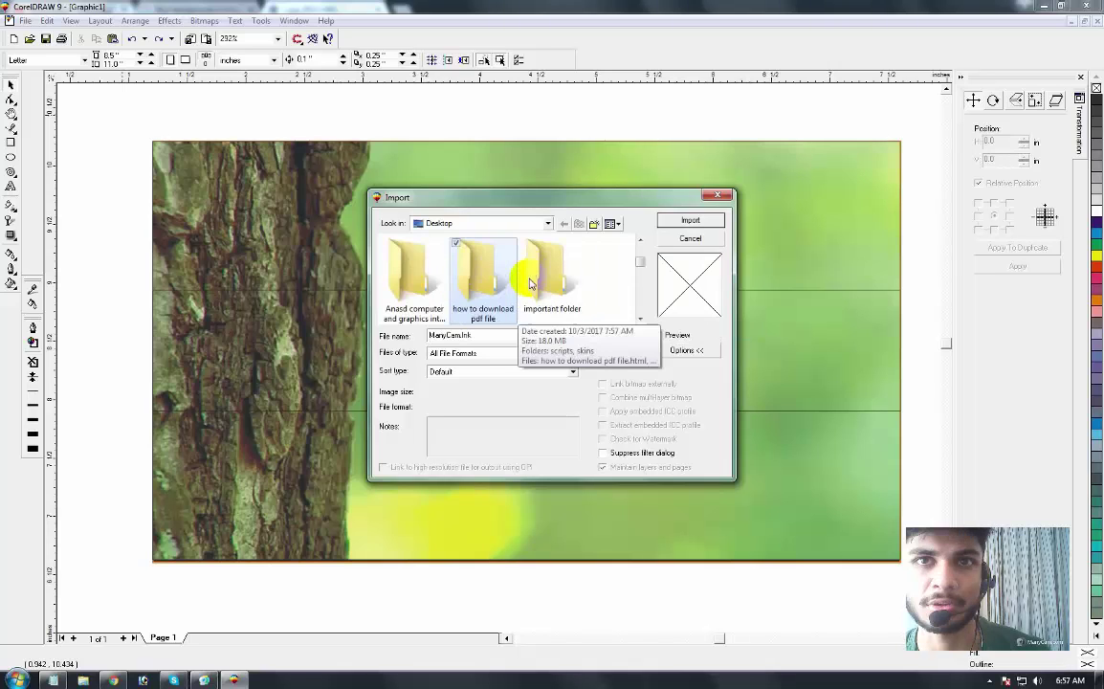
scroll(531, 282, "down", 2)
left_click(531, 283)
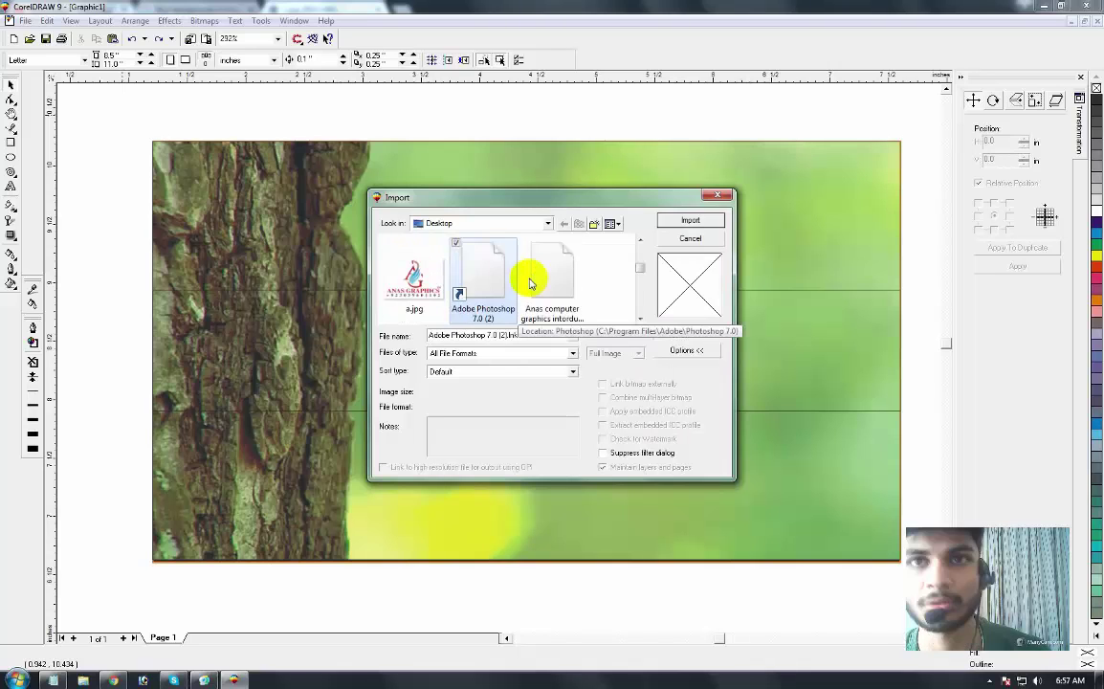
key("Down")
key("Down")
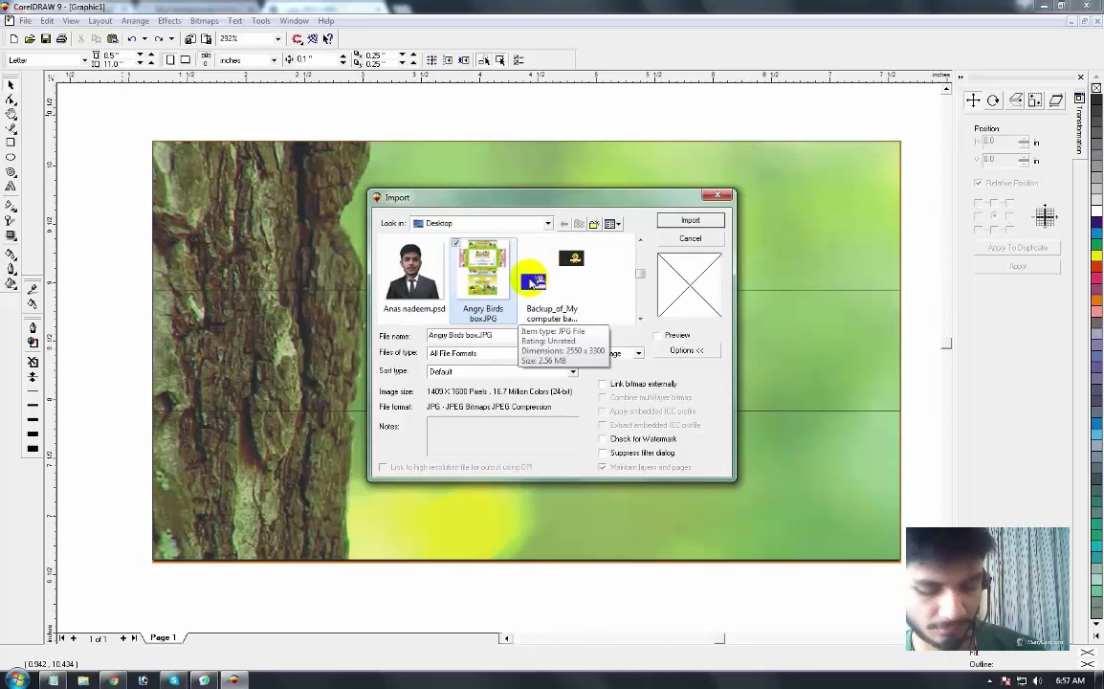
double_click(531, 283)
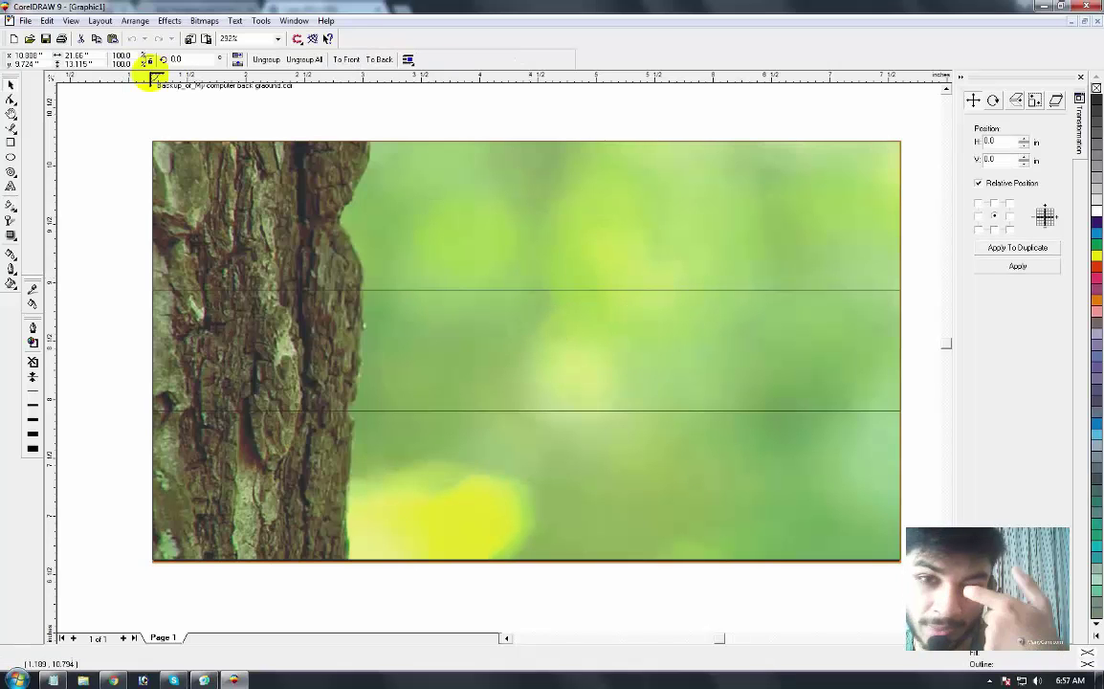
Step: Place the imported design on the canvas and zoom out to see its cards
left_click(217, 106)
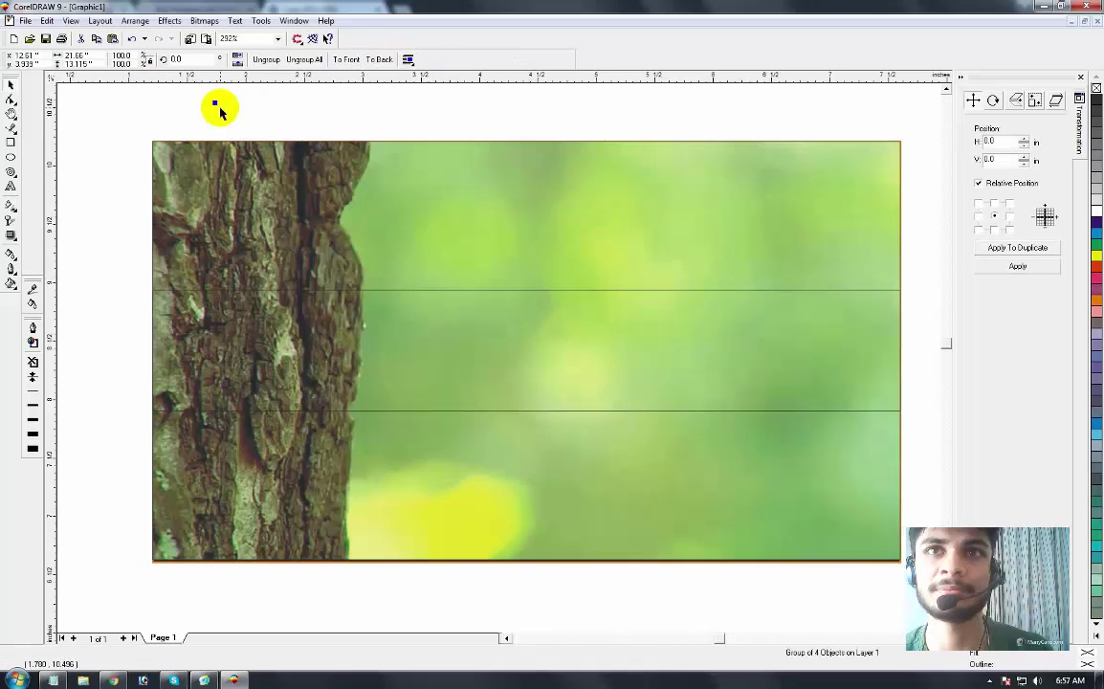
key("F3")
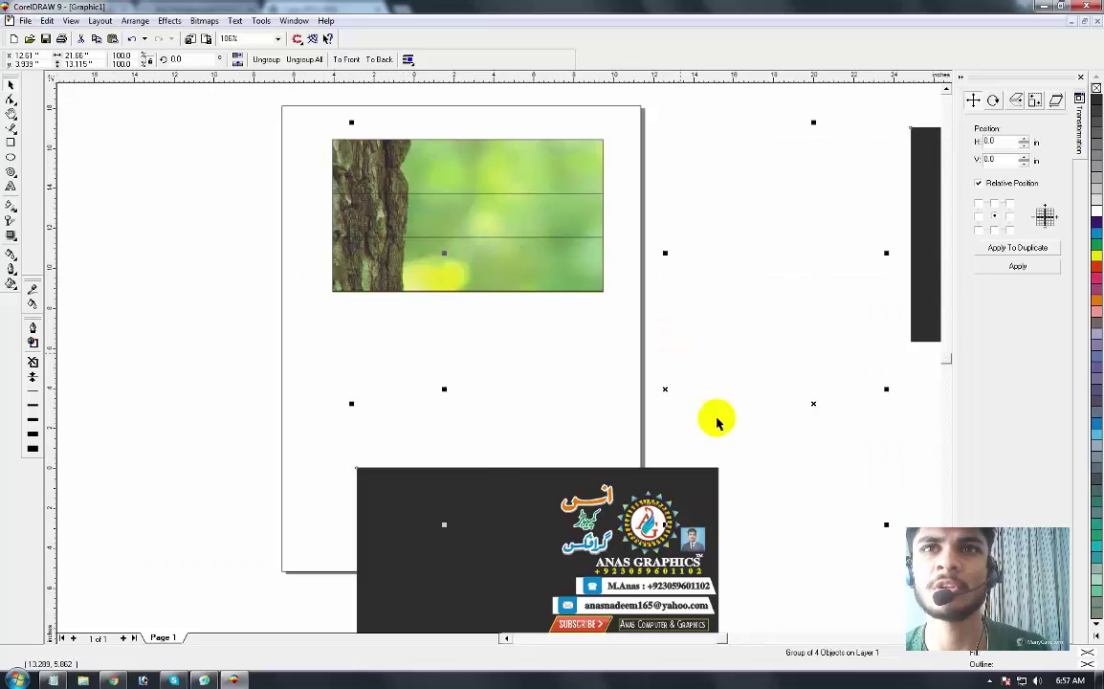
key("F3")
left_click(762, 321)
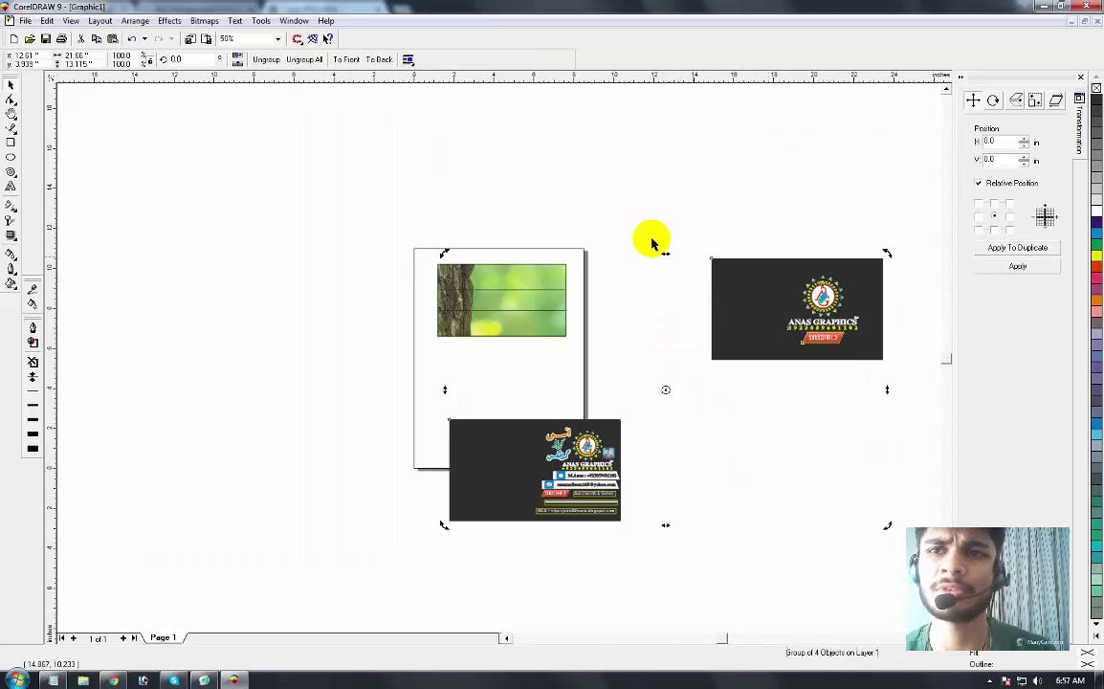
left_click(278, 59)
Step: Delete the lower business card and its dark background rectangle
left_click(406, 499)
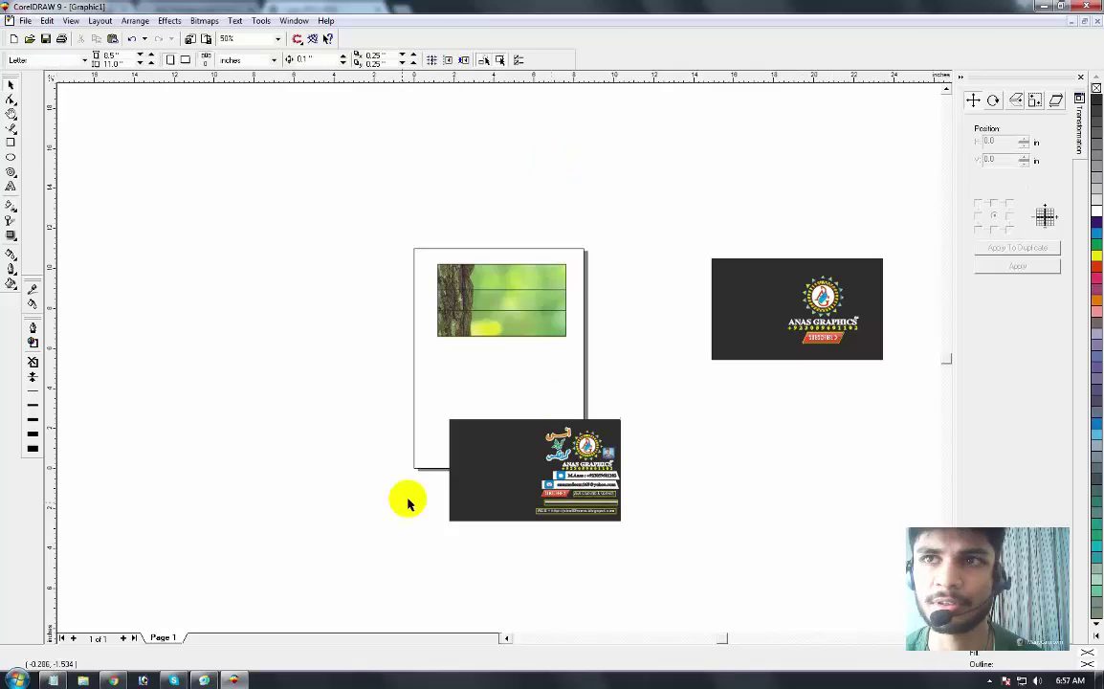
left_click_drag(371, 523, 727, 387)
key("Delete")
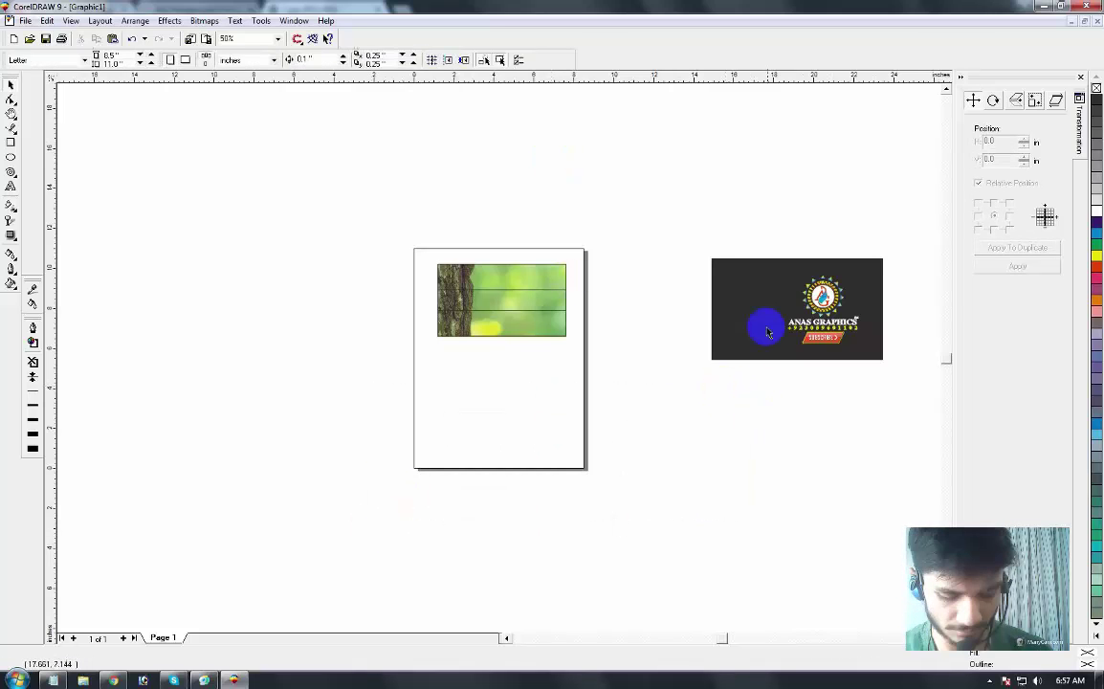
left_click_drag(765, 330, 463, 407)
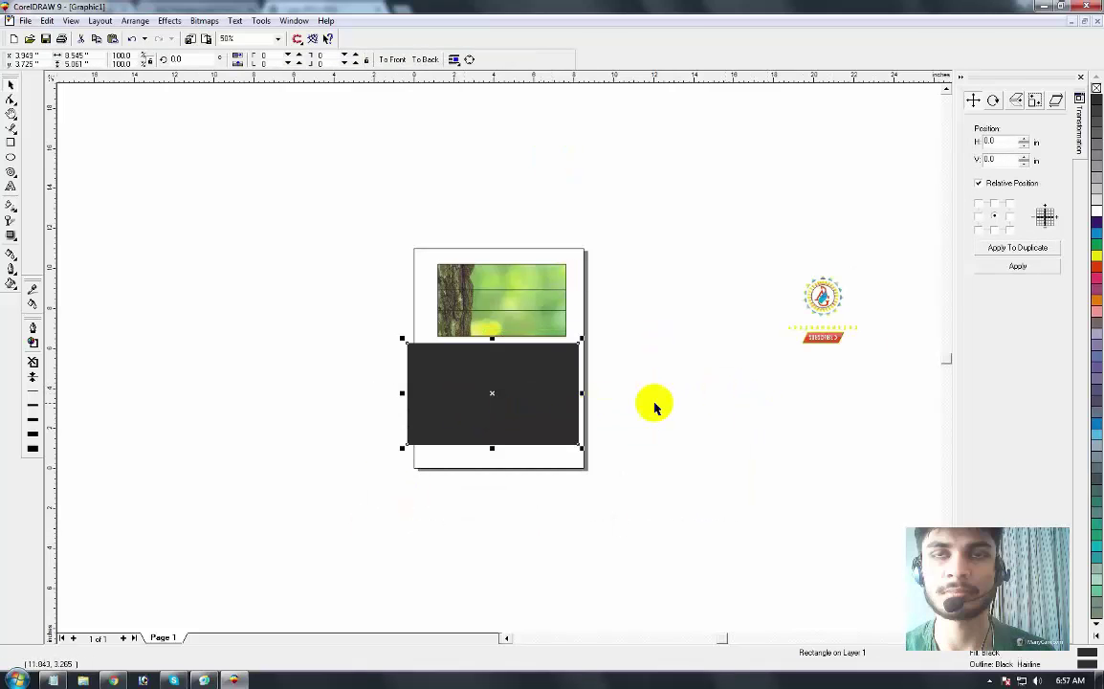
key("ctrl+z")
key("Delete")
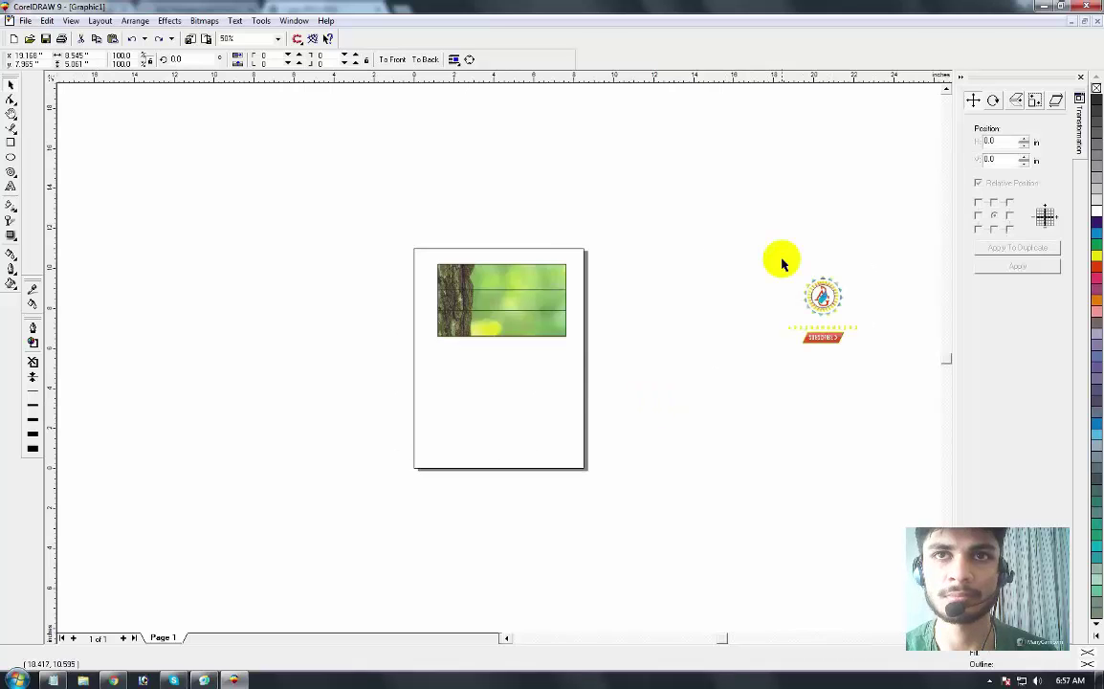
Step: Keep the ANAS GRAPHICS logo group and select it together with the tree photo
left_click_drag(751, 229, 887, 383)
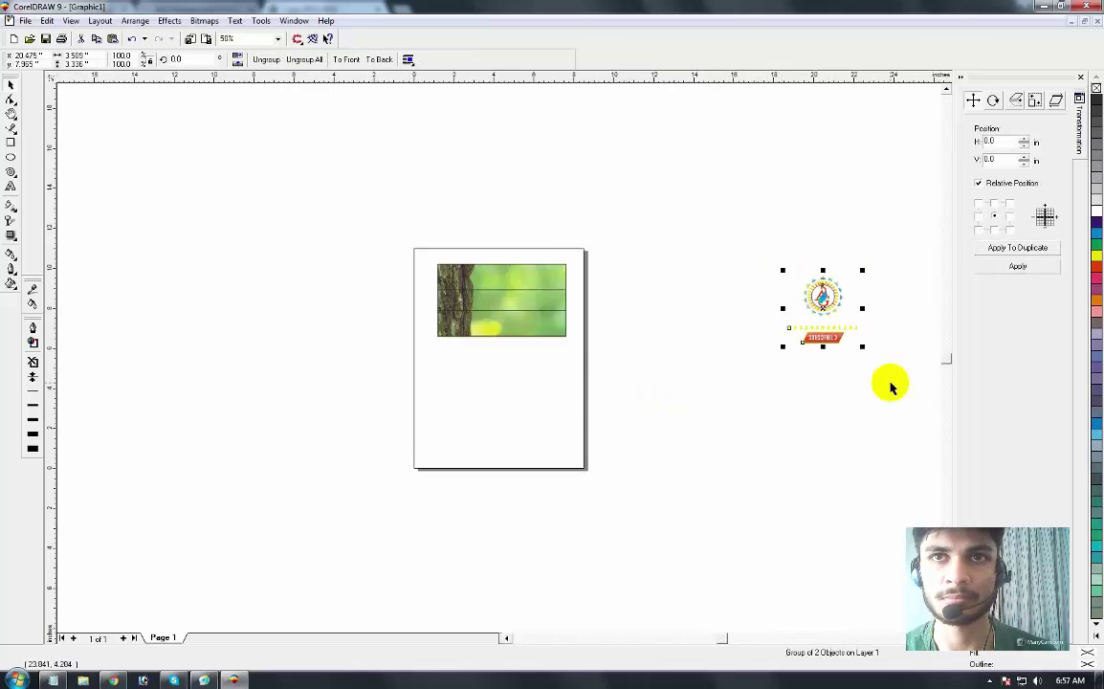
key("Delete")
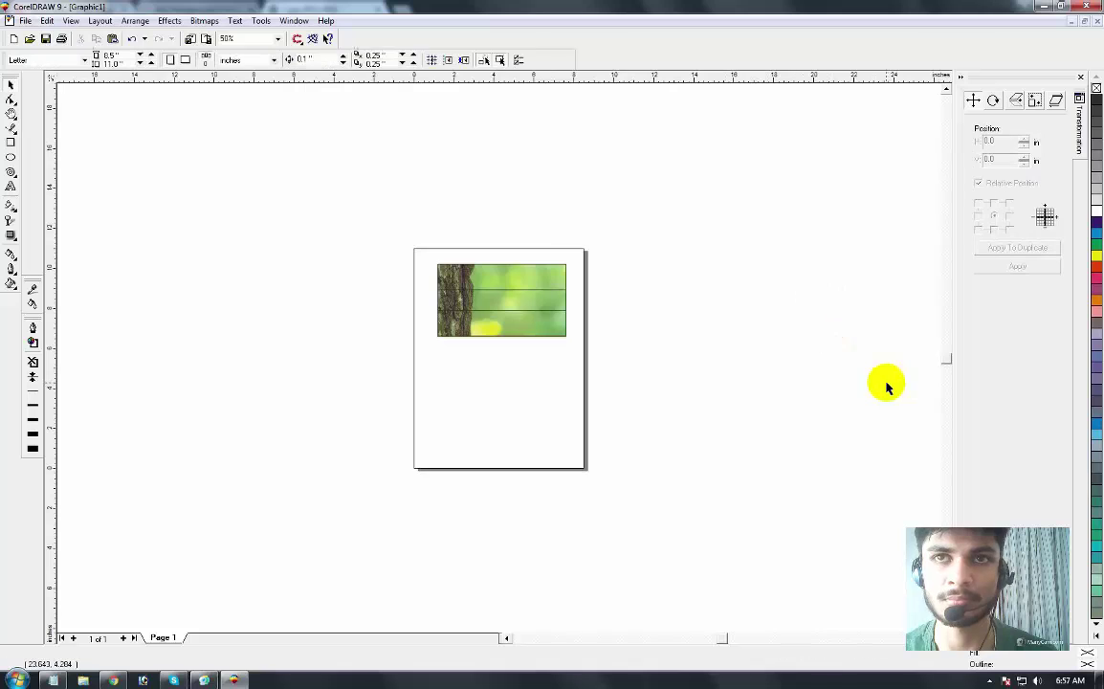
key("ctrl+z")
left_click(524, 299, "shift")
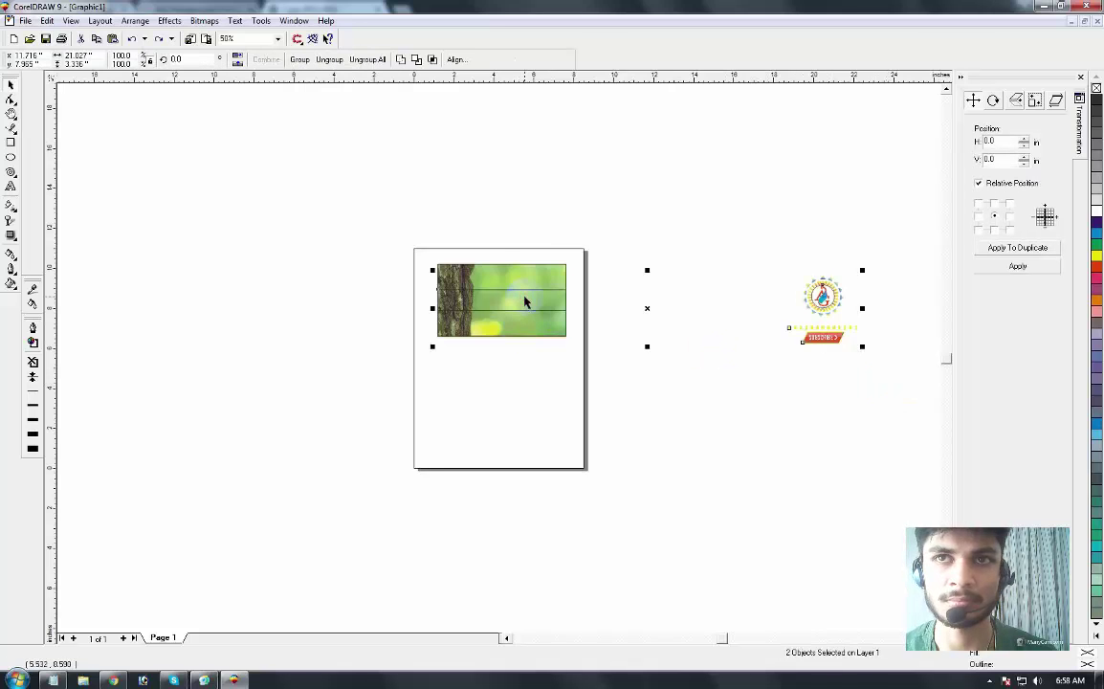
Step: Centre the logo on the tree photo and shrink it into a small emblem
key("e")
key("c")
left_click(683, 311)
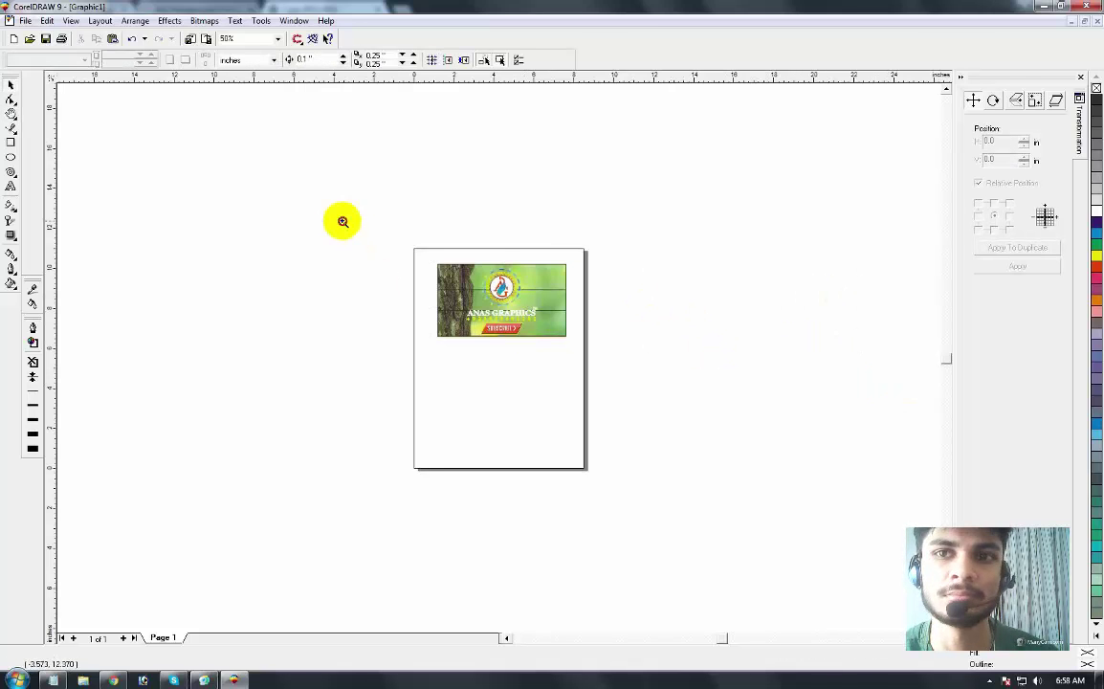
left_click_drag(343, 221, 582, 377)
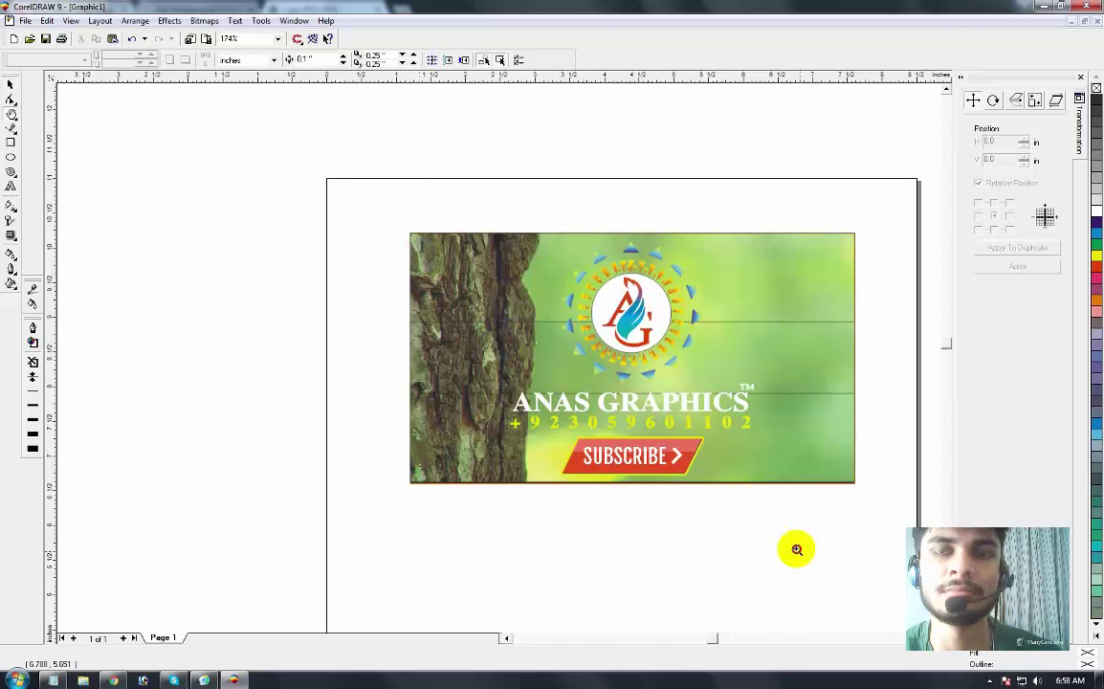
key("F4")
left_click(12, 85)
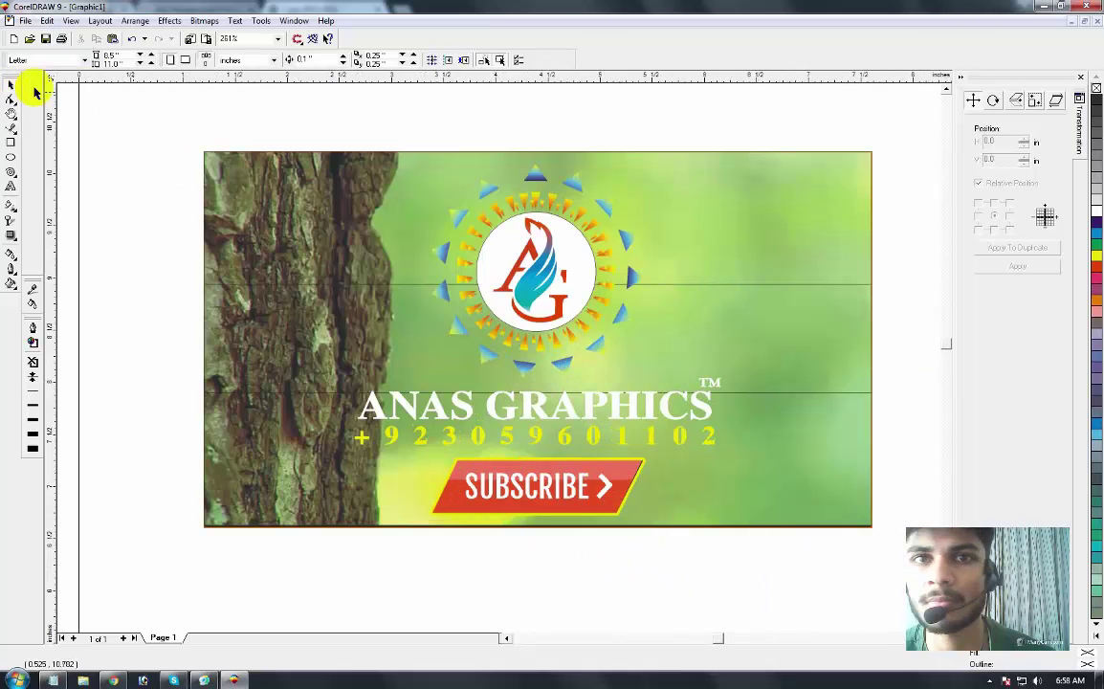
left_click(565, 346)
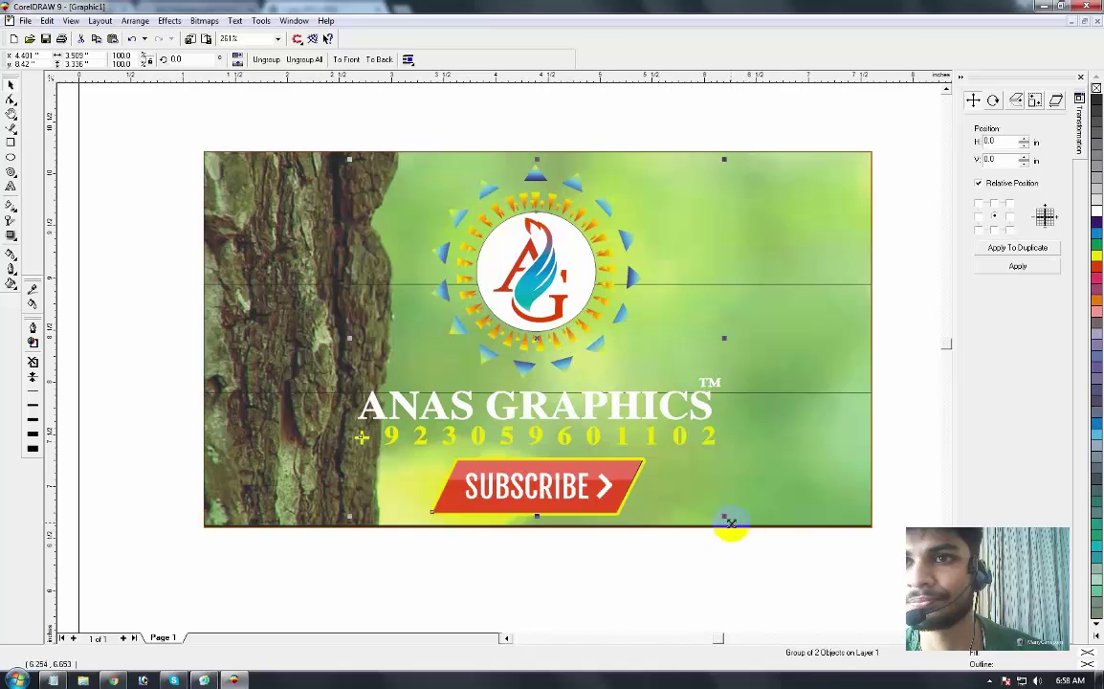
left_click_drag(730, 521, 716, 465)
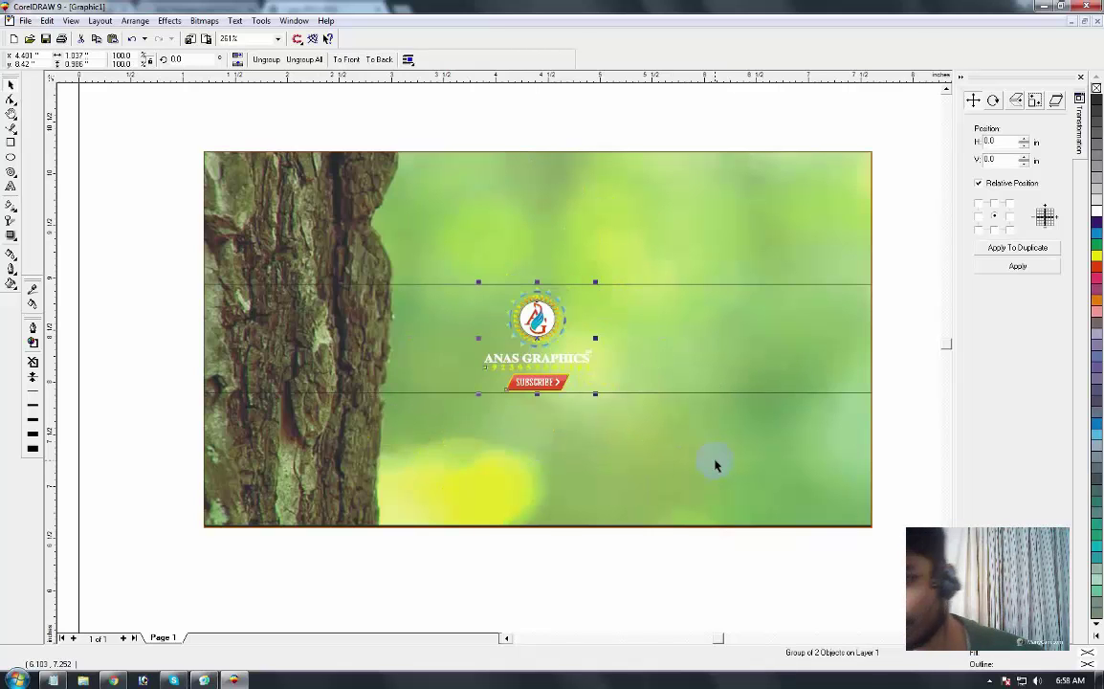
Step: Zoom in and draw a hairline ellipse around the logo
left_click(348, 158)
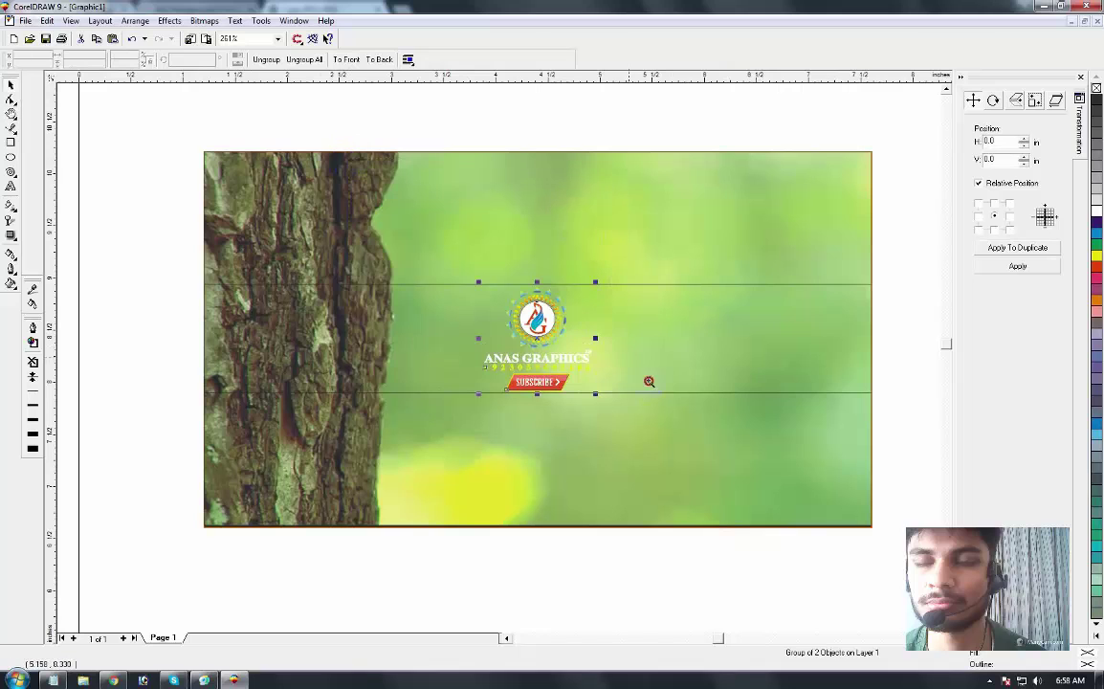
left_click(397, 317)
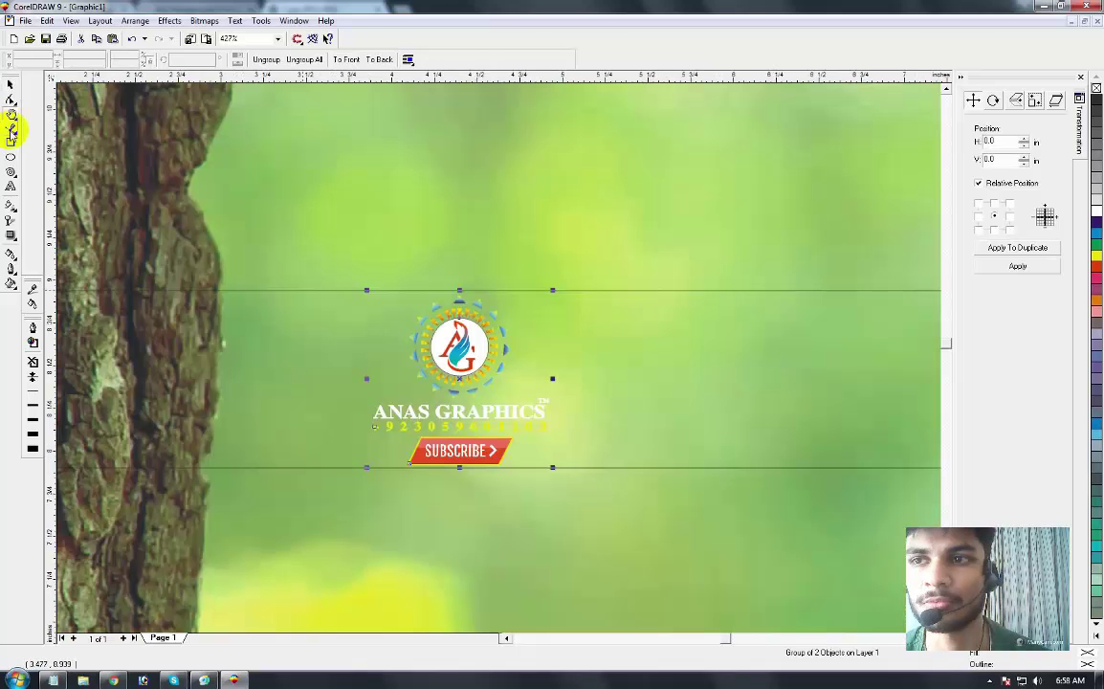
left_click(11, 157)
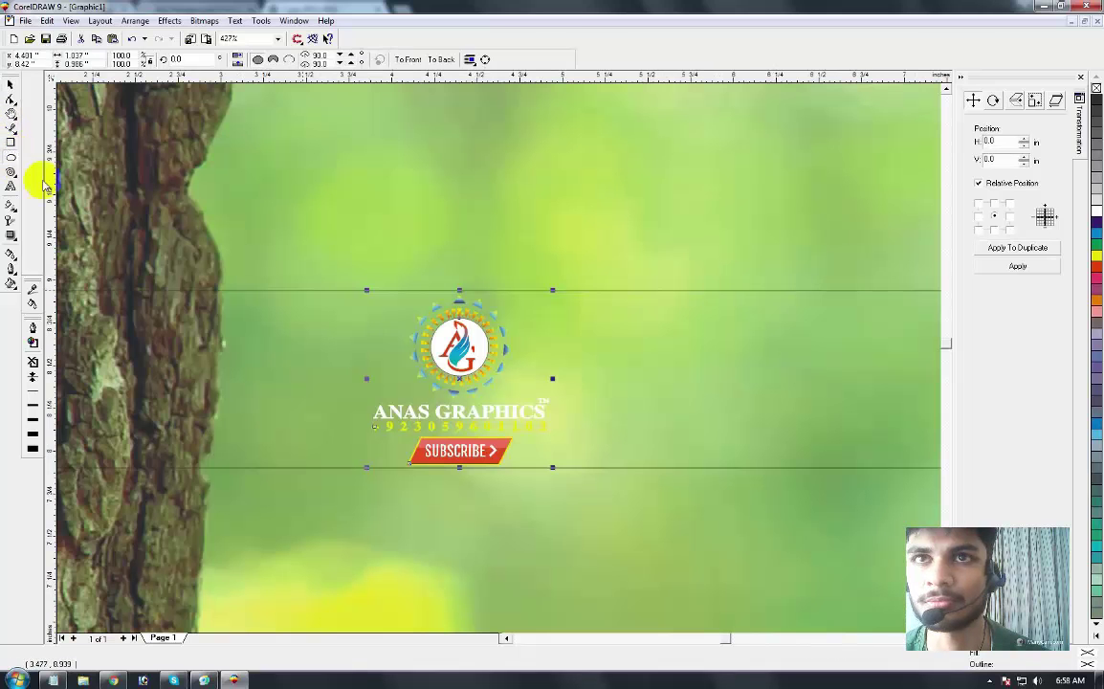
left_click(337, 280)
left_click_drag(337, 279, 586, 500)
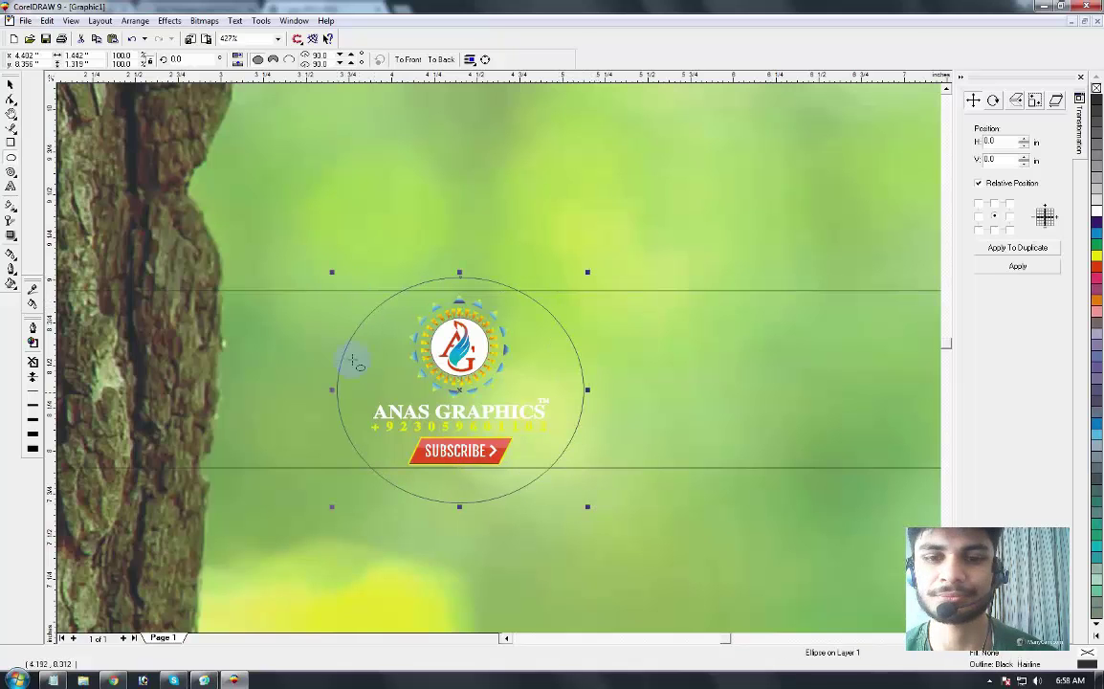
Step: Nudge the logo, contact and Subscribe group slightly upward until centred in the ellipse
left_click(426, 418)
left_click(348, 439, "shift")
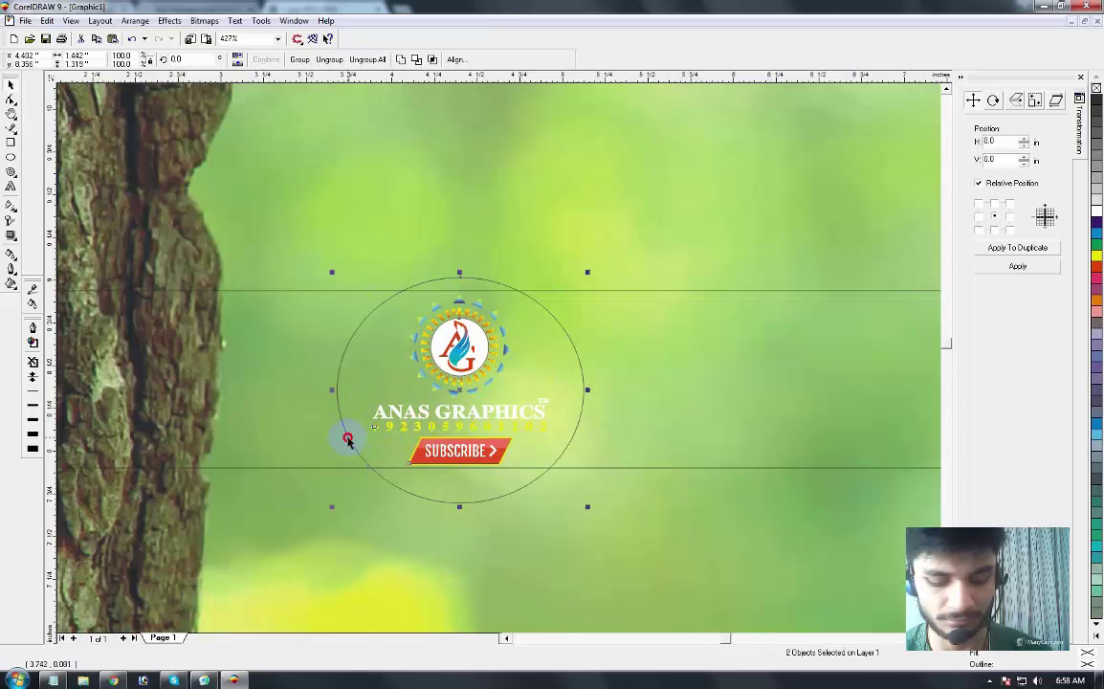
key("e")
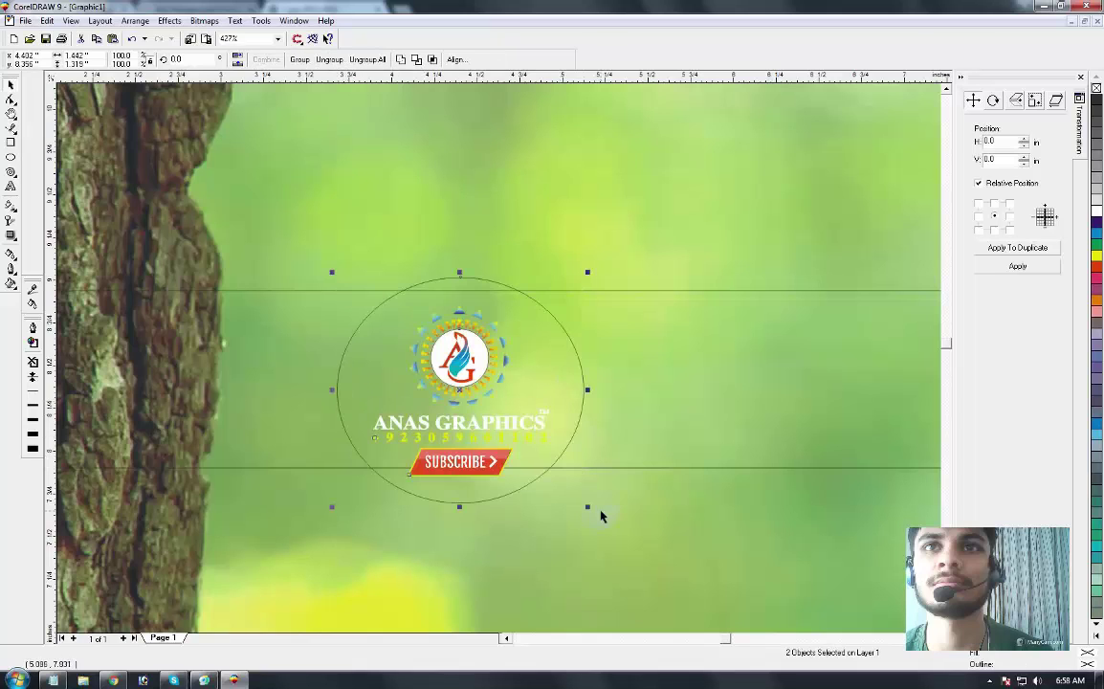
left_click(519, 493)
left_click(524, 487)
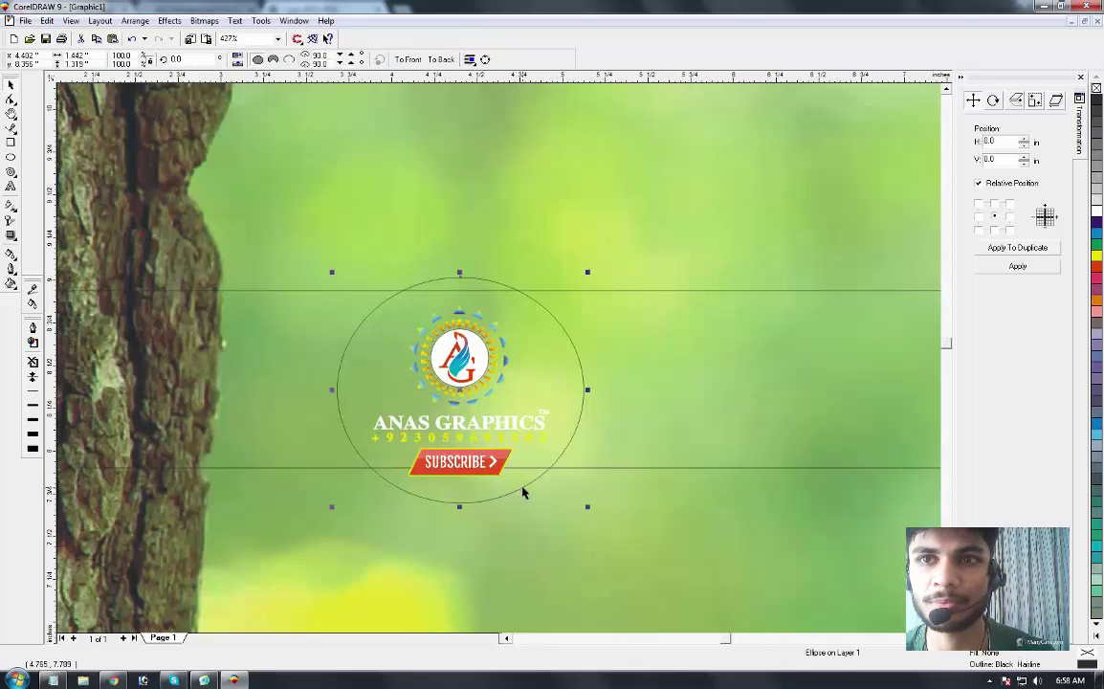
key("e")
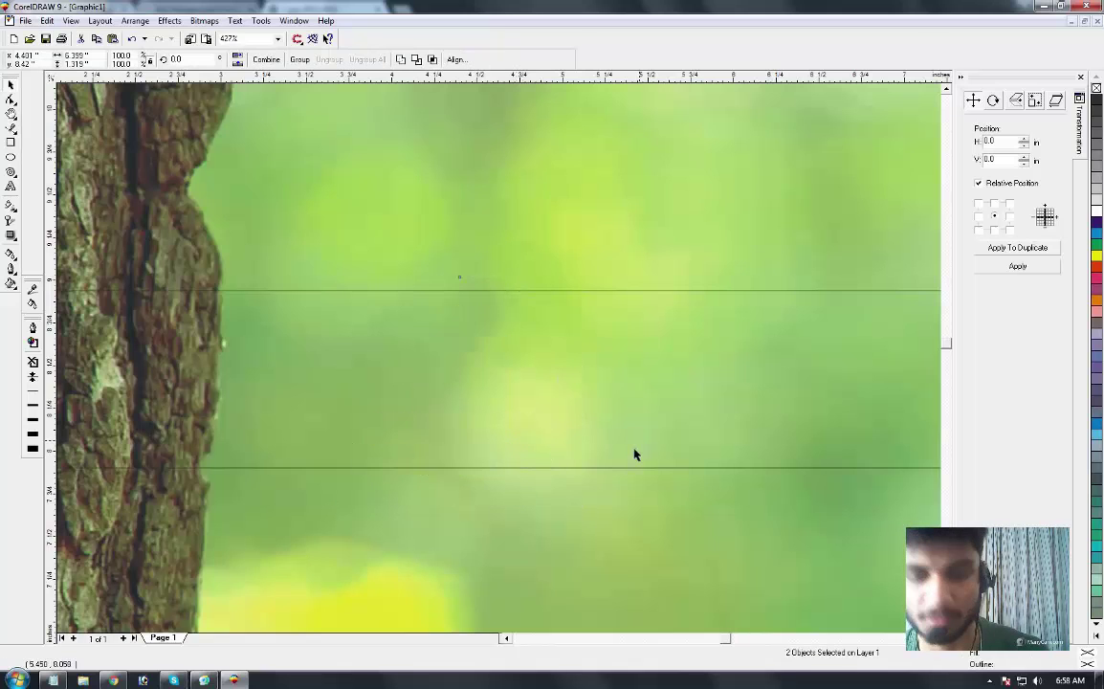
left_click(585, 540)
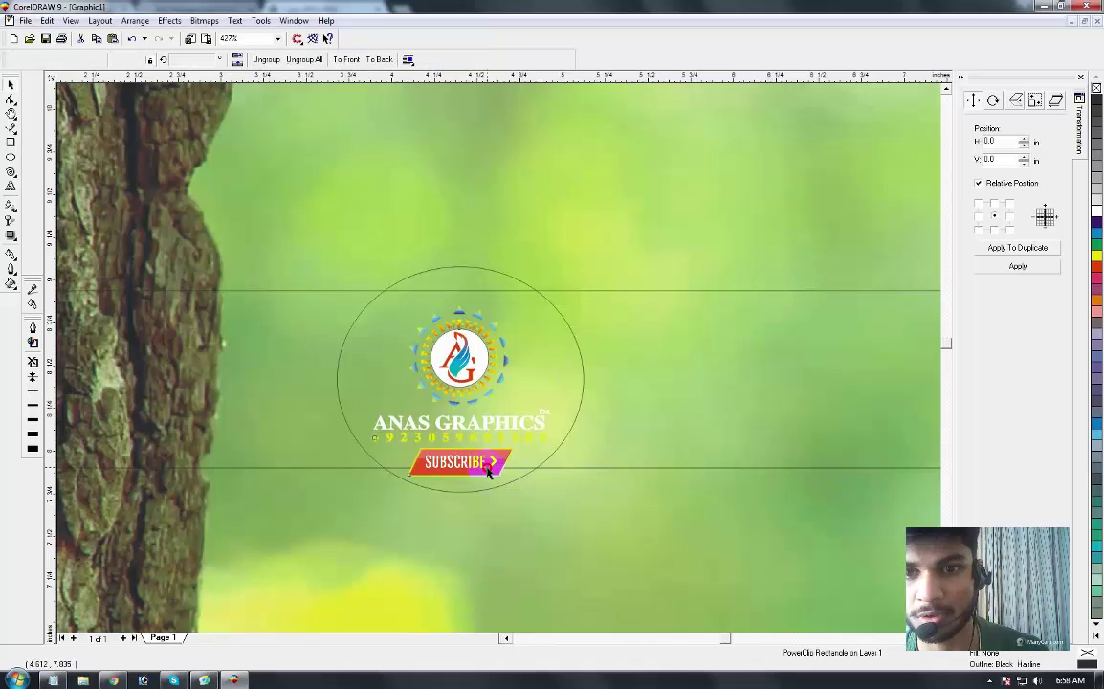
left_click(461, 387)
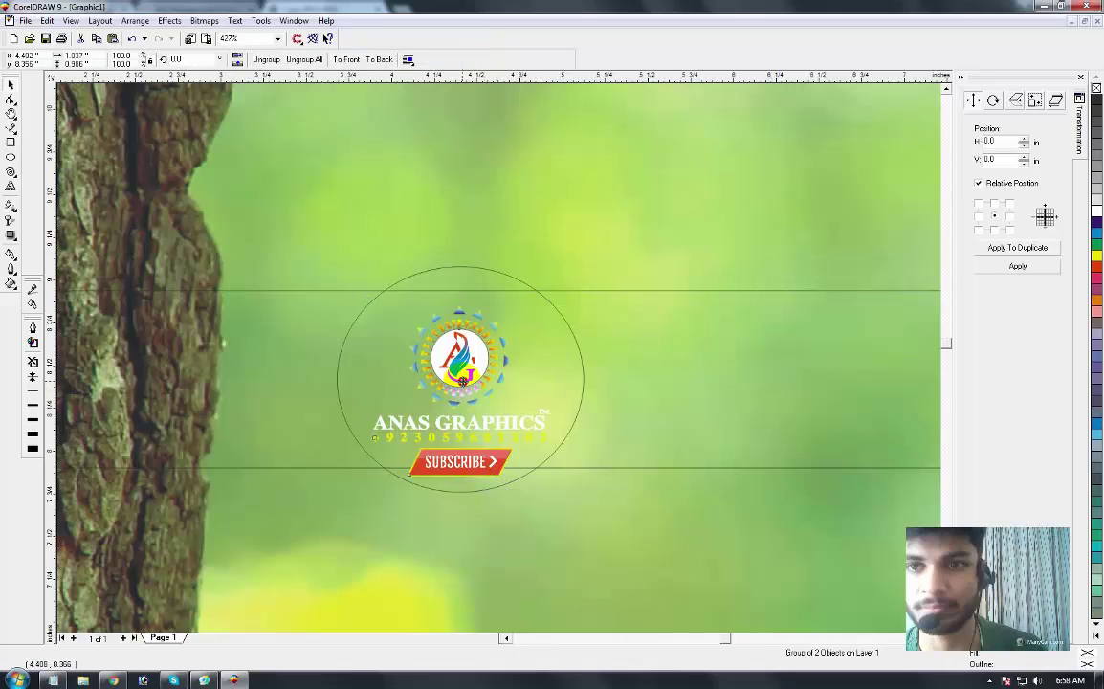
left_click_drag(461, 380, 462, 381)
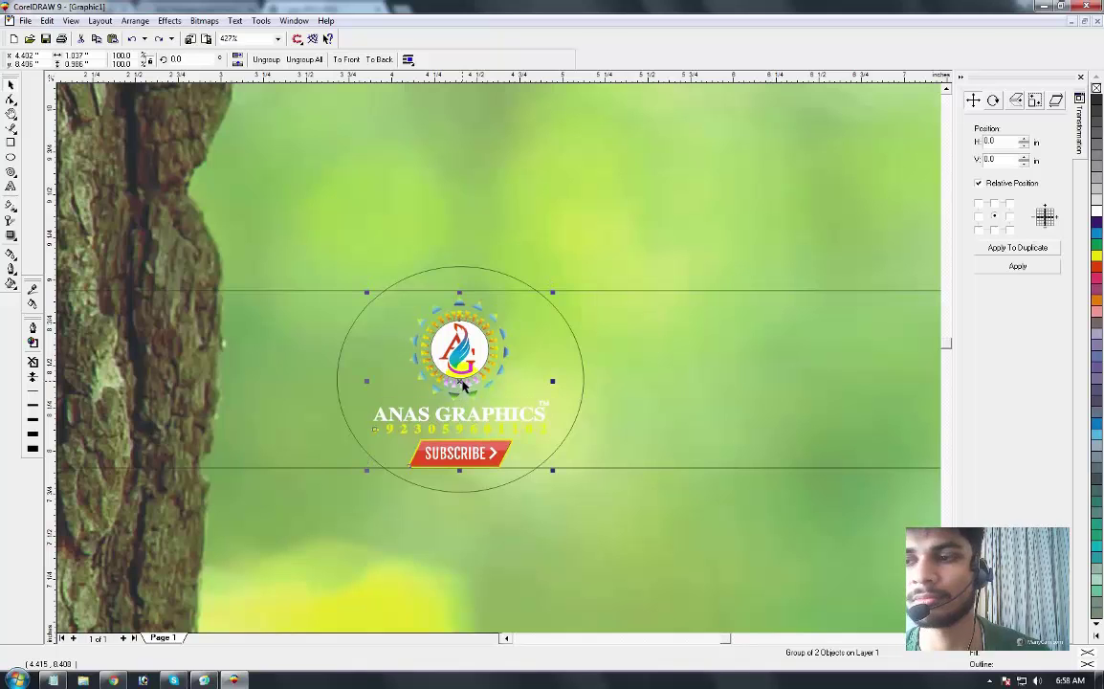
left_click_drag(462, 384, 459, 380)
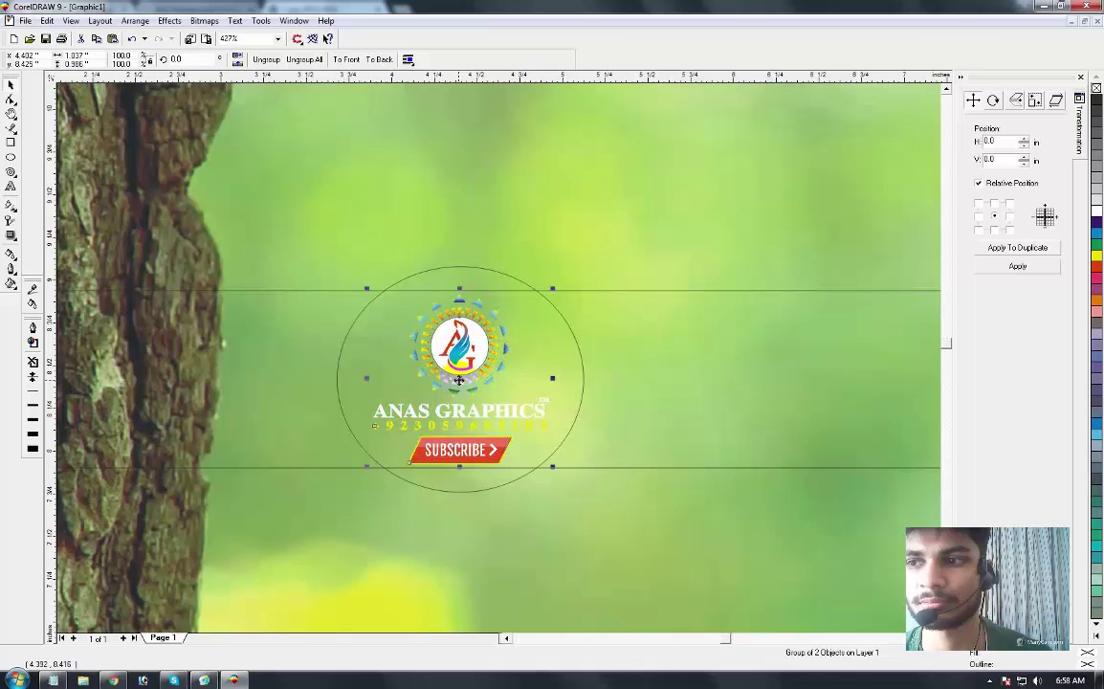
Step: Fill the circle dark purple and PowerClip it inside the background photo
left_click(585, 381)
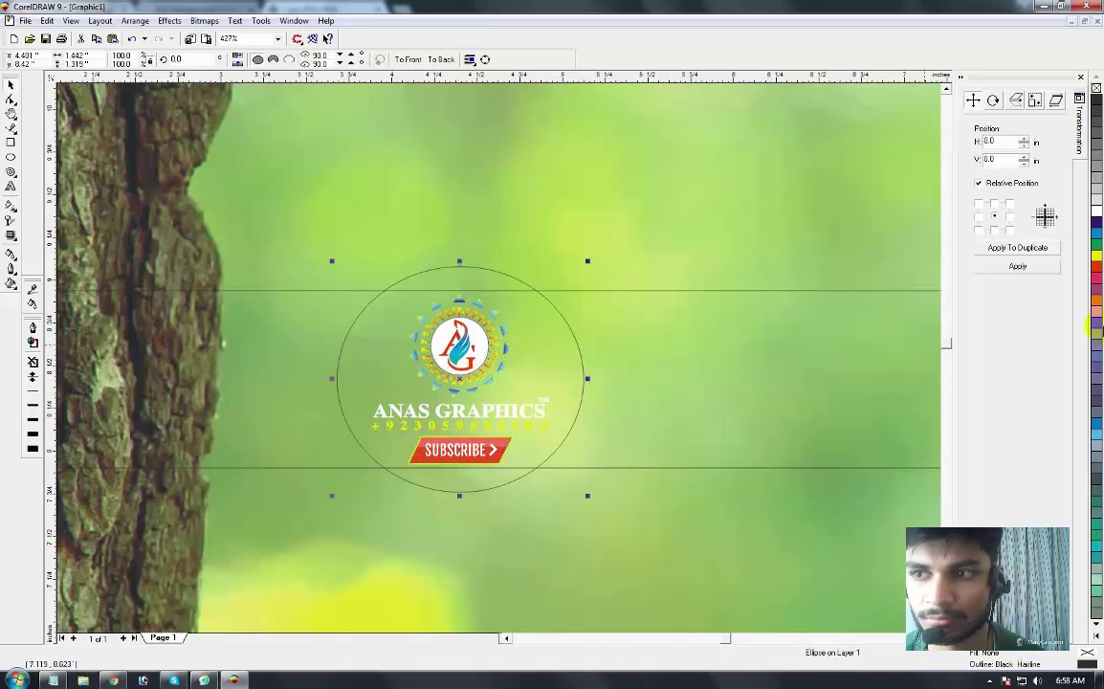
left_click(1096, 246)
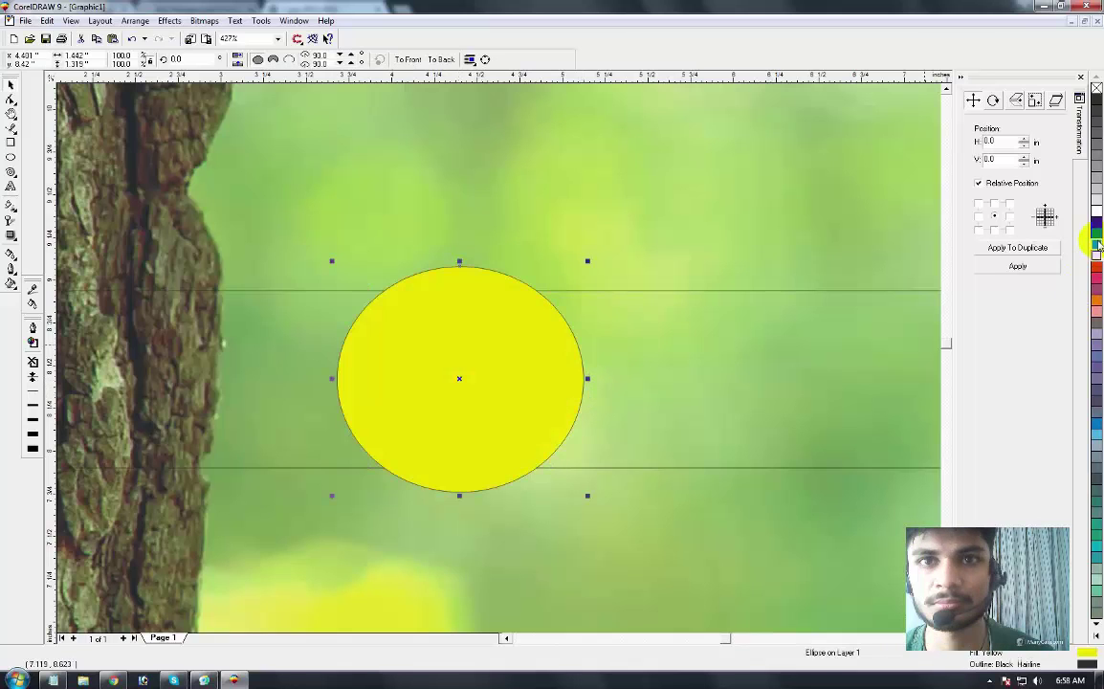
left_click(1096, 221)
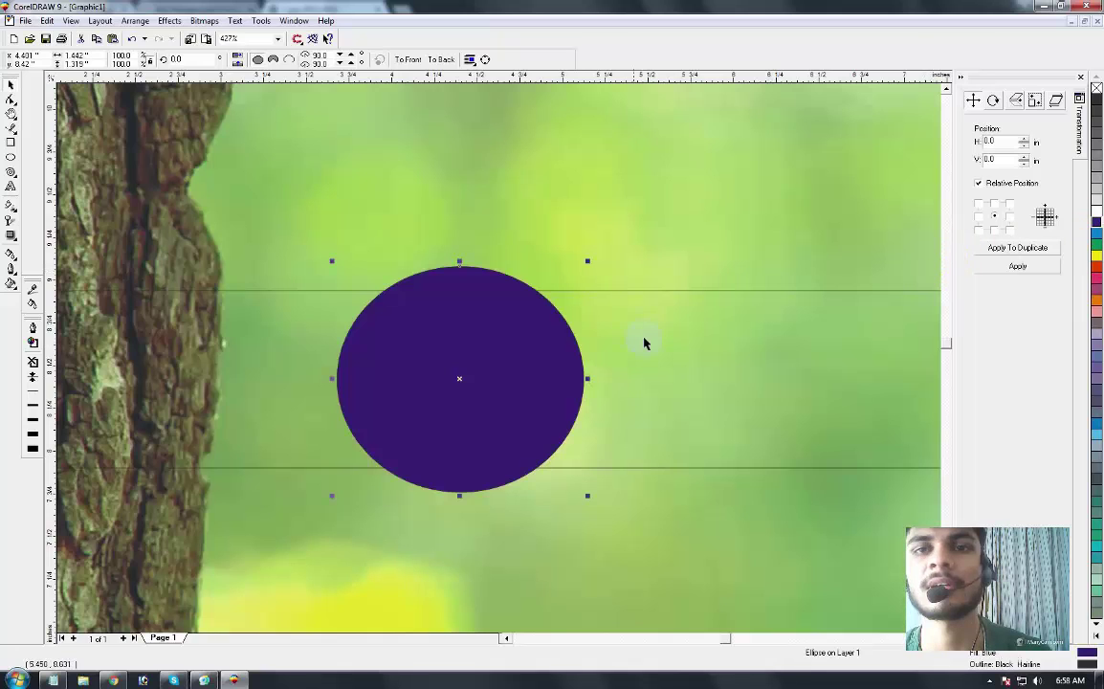
left_click(618, 358)
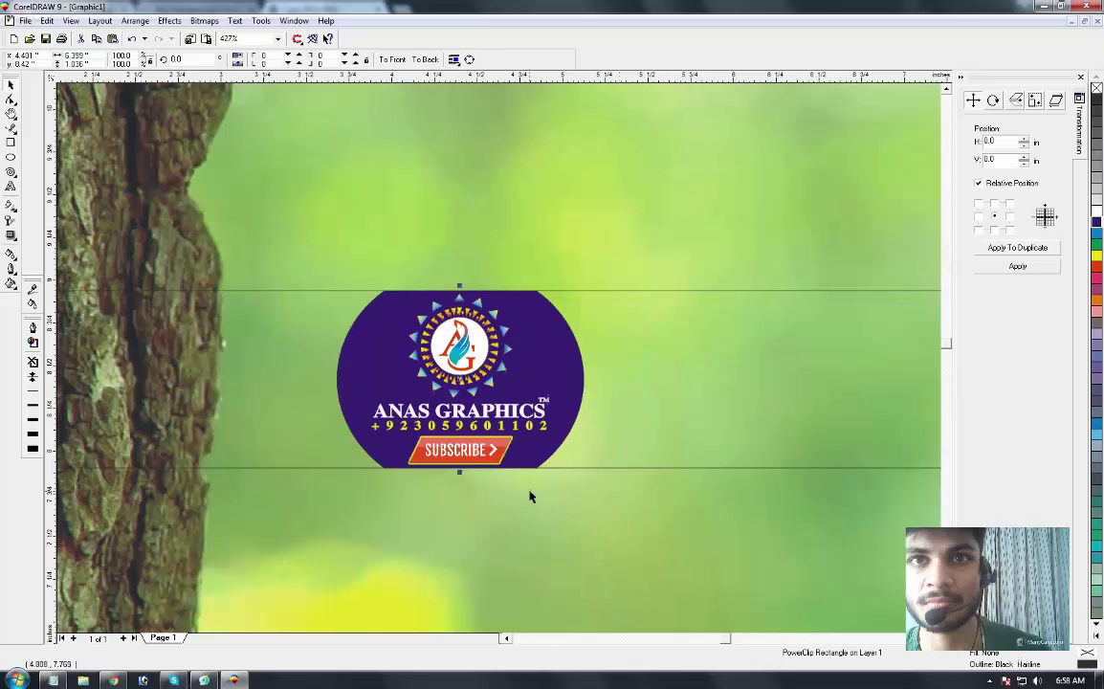
Step: Zoom out to view the entire banner page and select the Text tool
key("shift+F4")
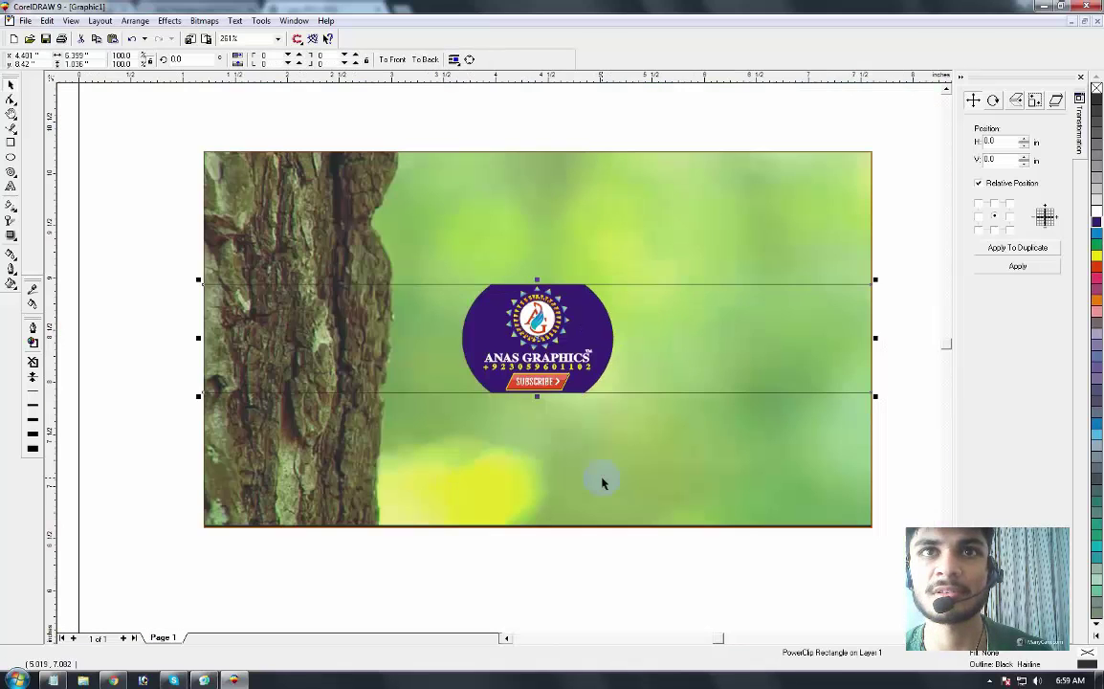
left_click(370, 616)
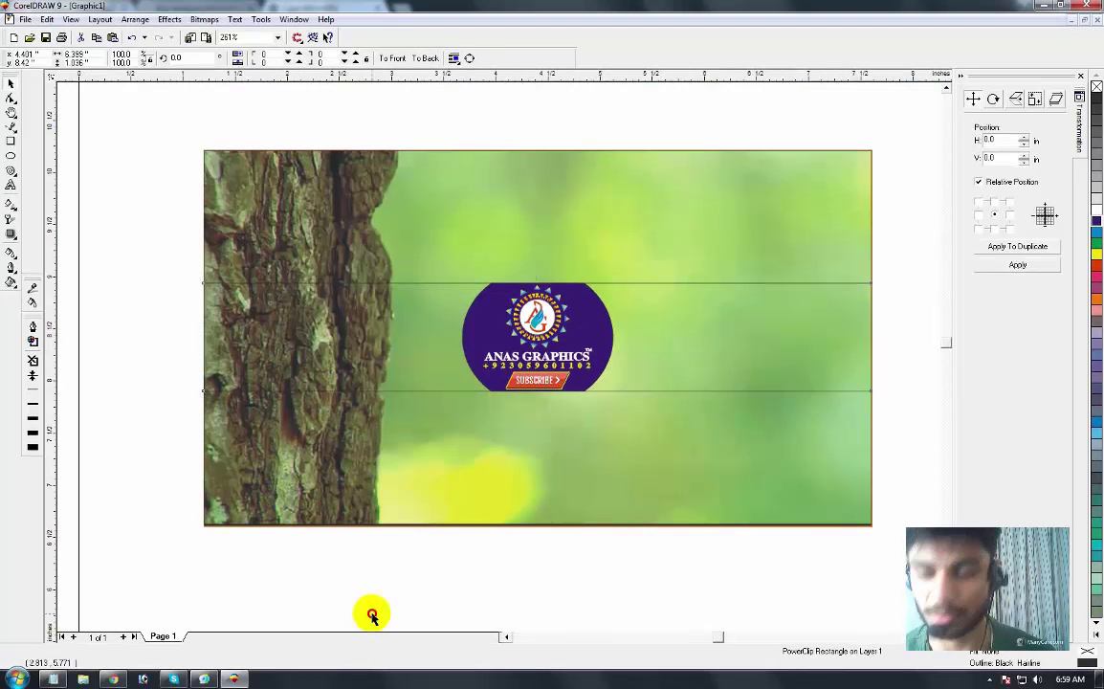
left_click(650, 452)
key("F3")
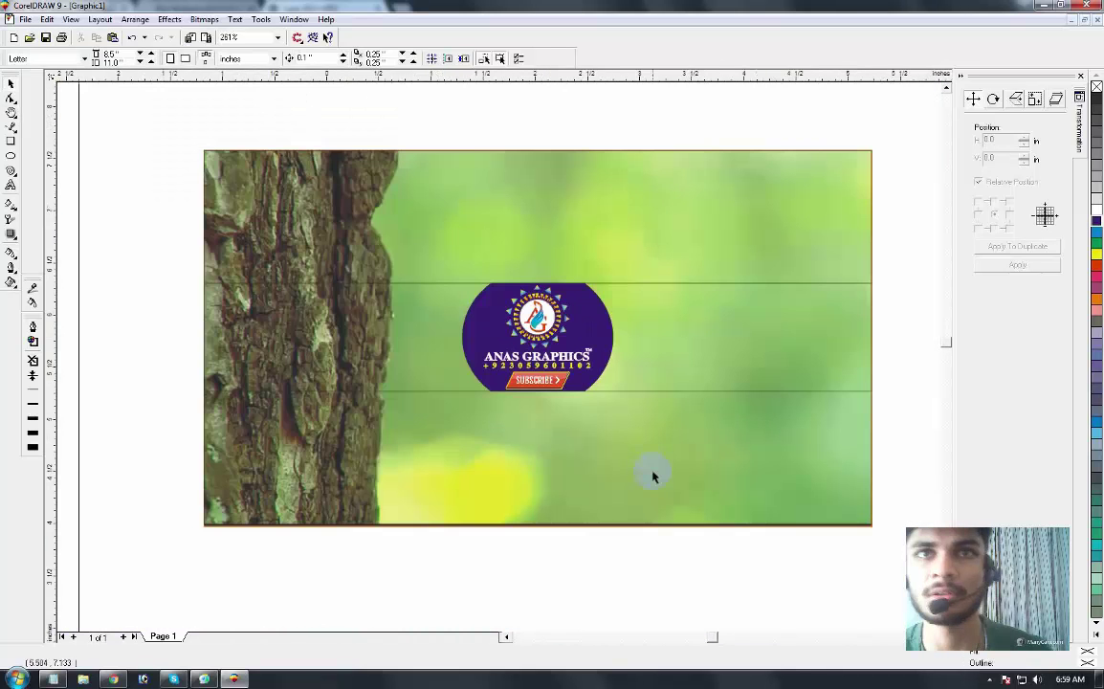
key("F3")
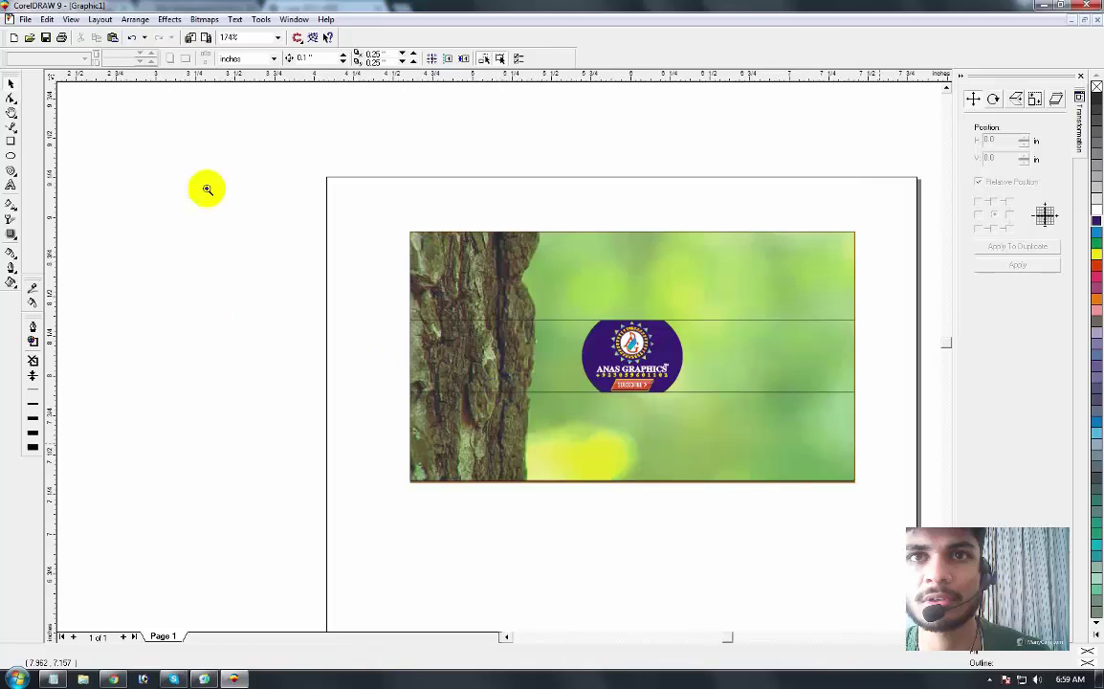
left_click(13, 85)
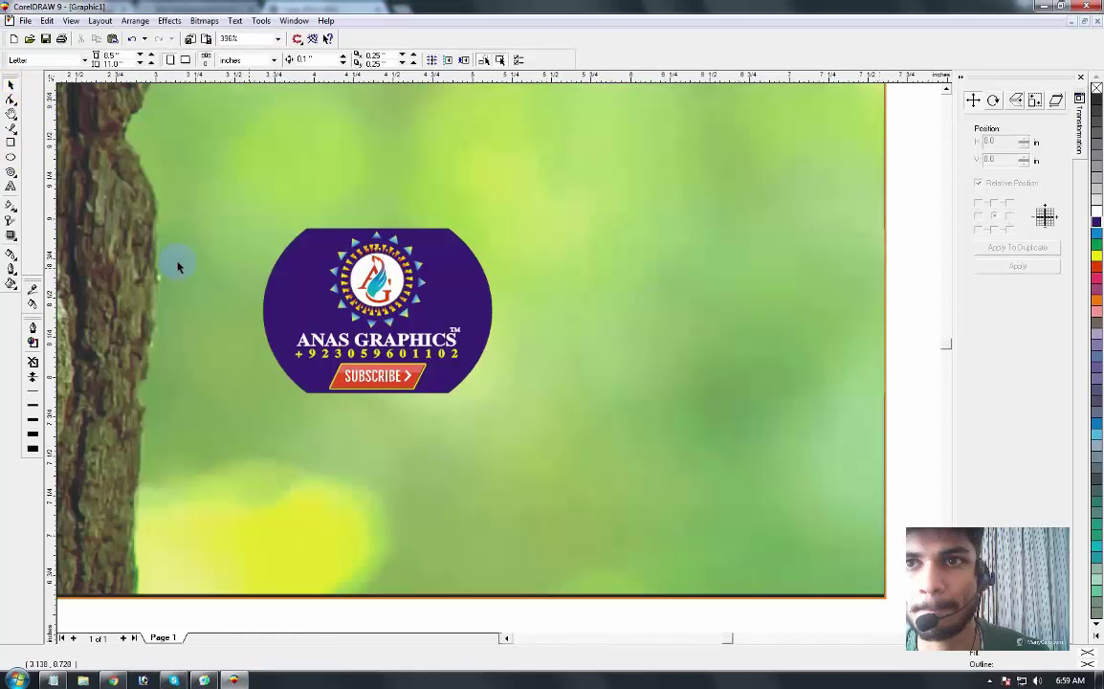
right_click(486, 336)
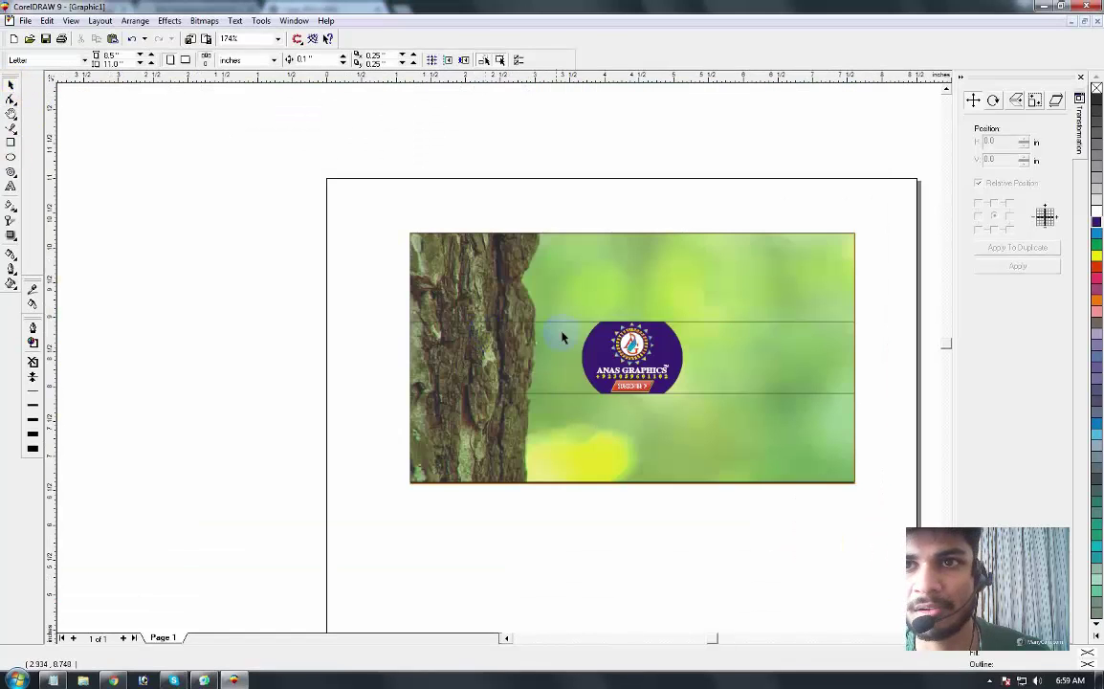
left_click(11, 183)
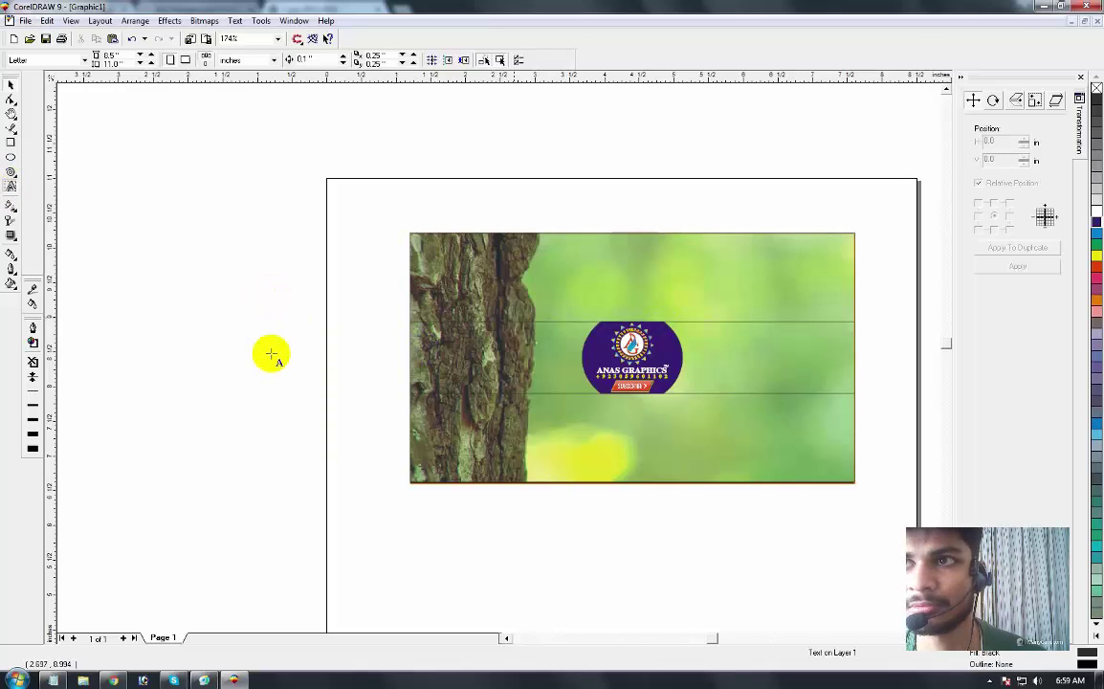
Step: Start a text block and type the phone number line and the e-mail line
left_click(266, 292)
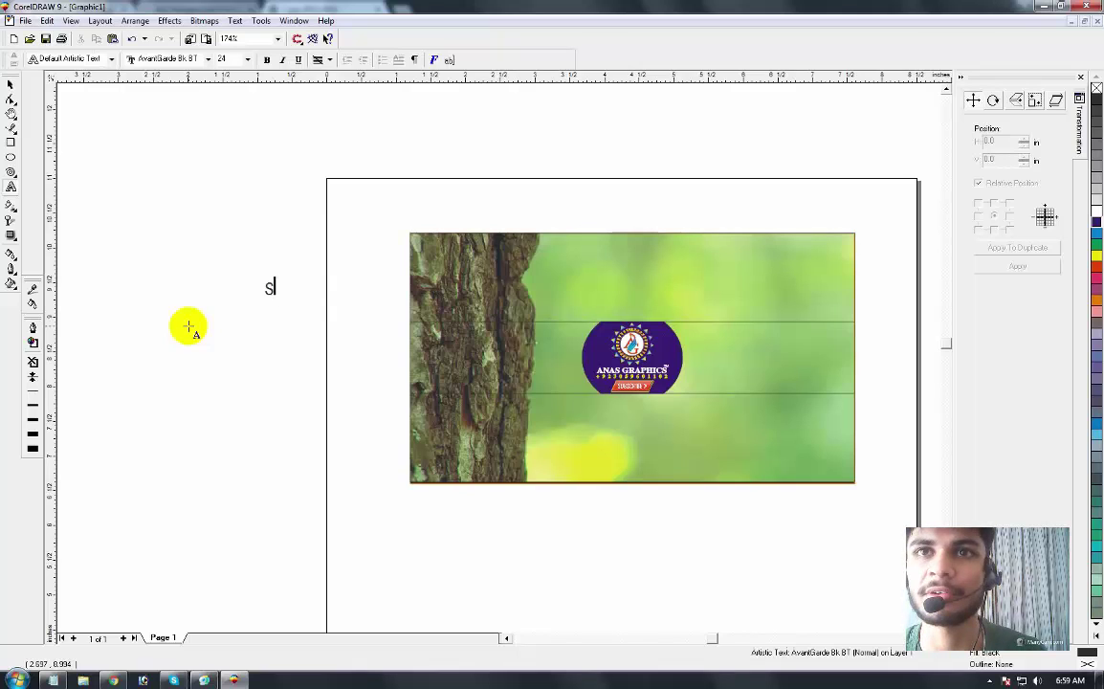
type("phl")
key("BackSpace")
key("BackSpace")
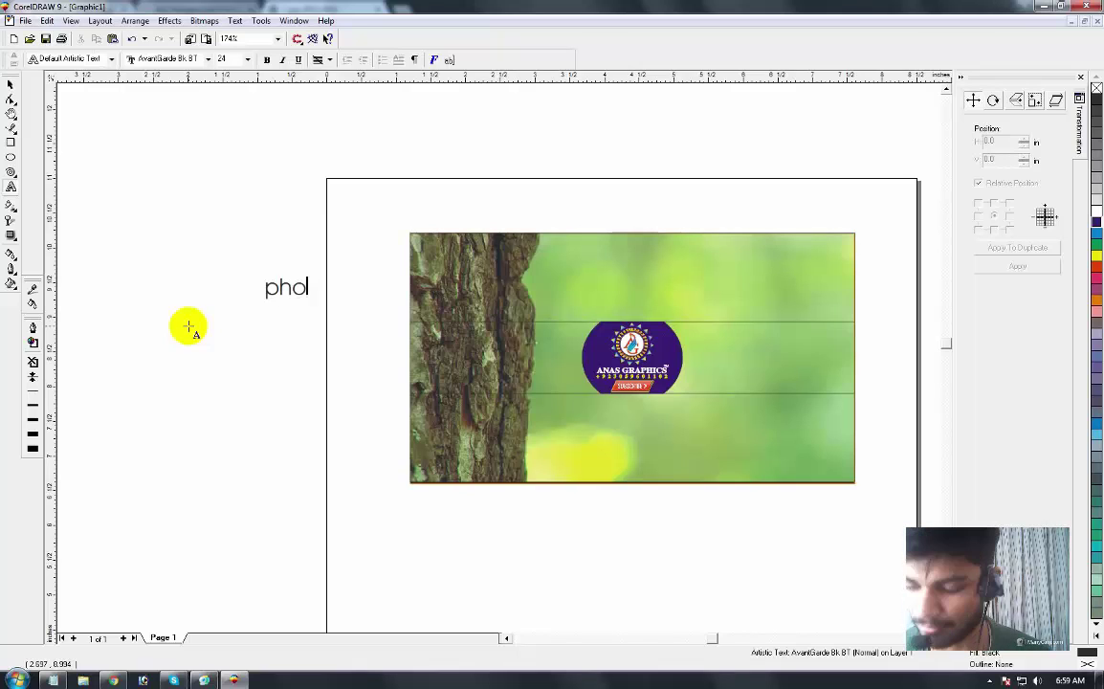
type("one")
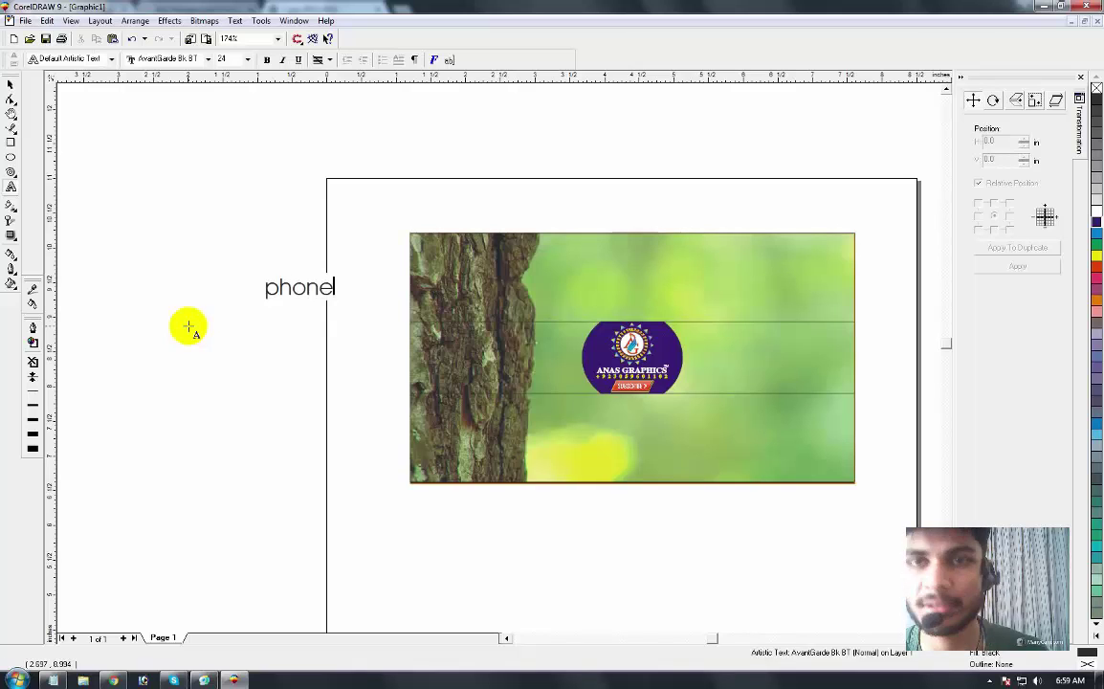
type(" : ")
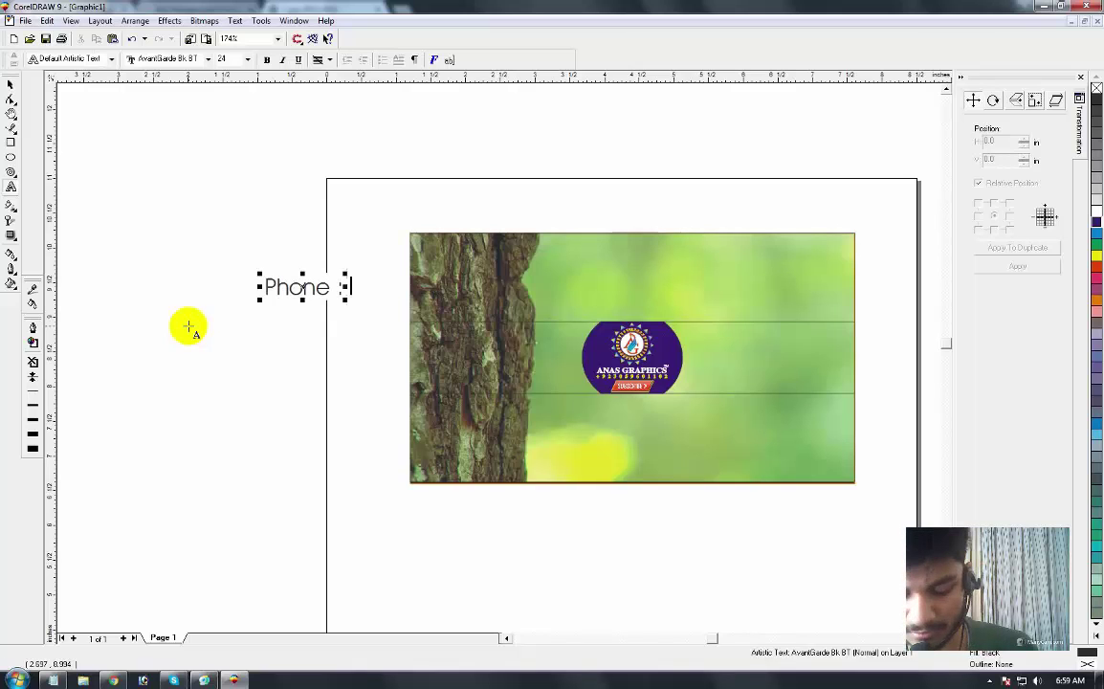
type("+123456")
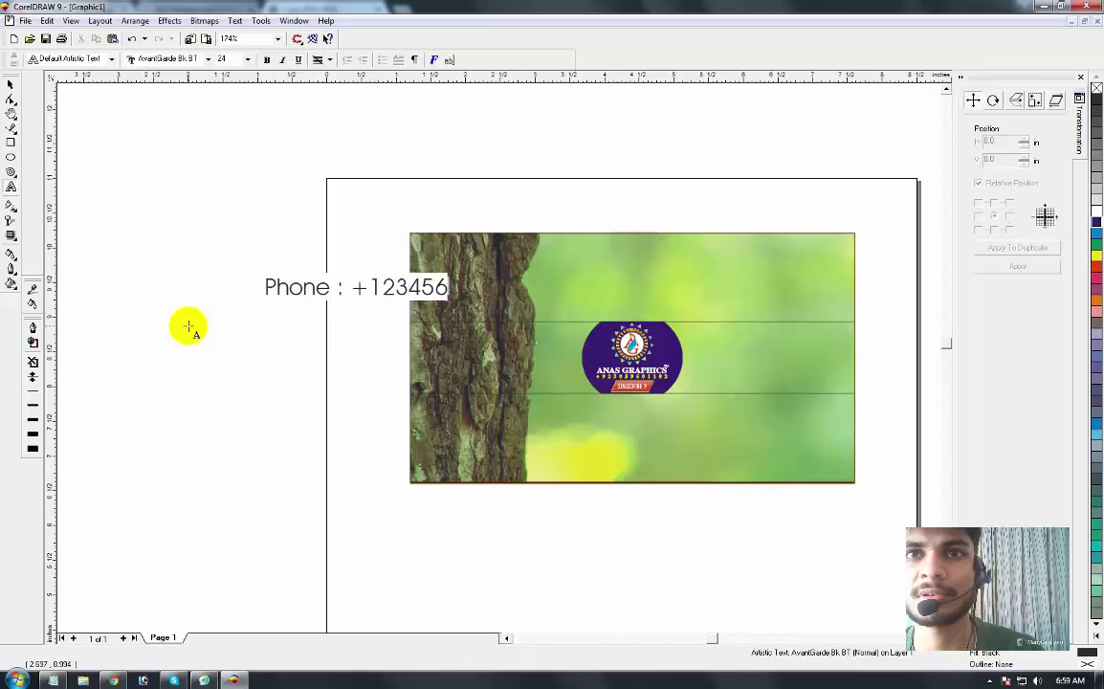
type("7890")
key("Return")
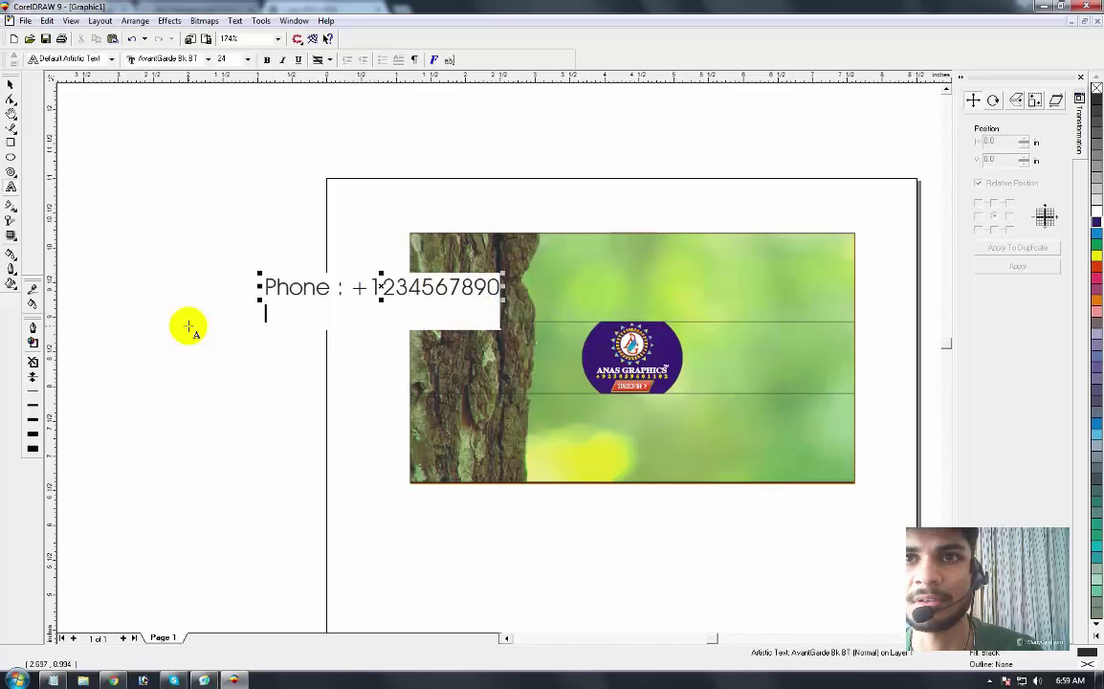
type("eml : ")
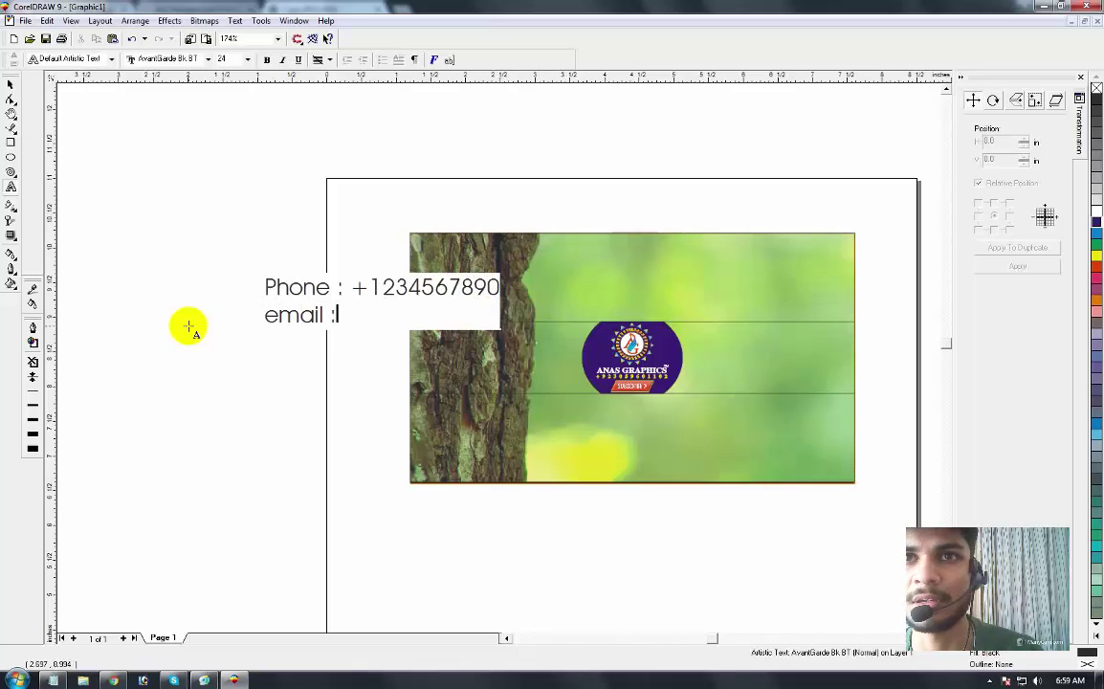
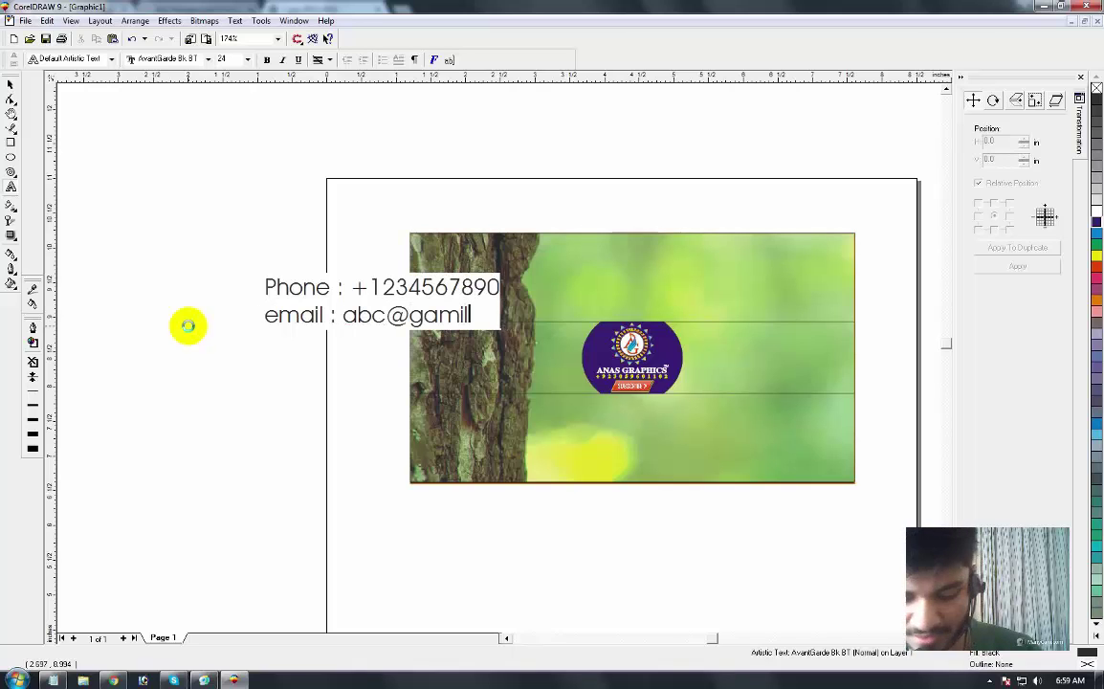
key("Left")
key("Left")
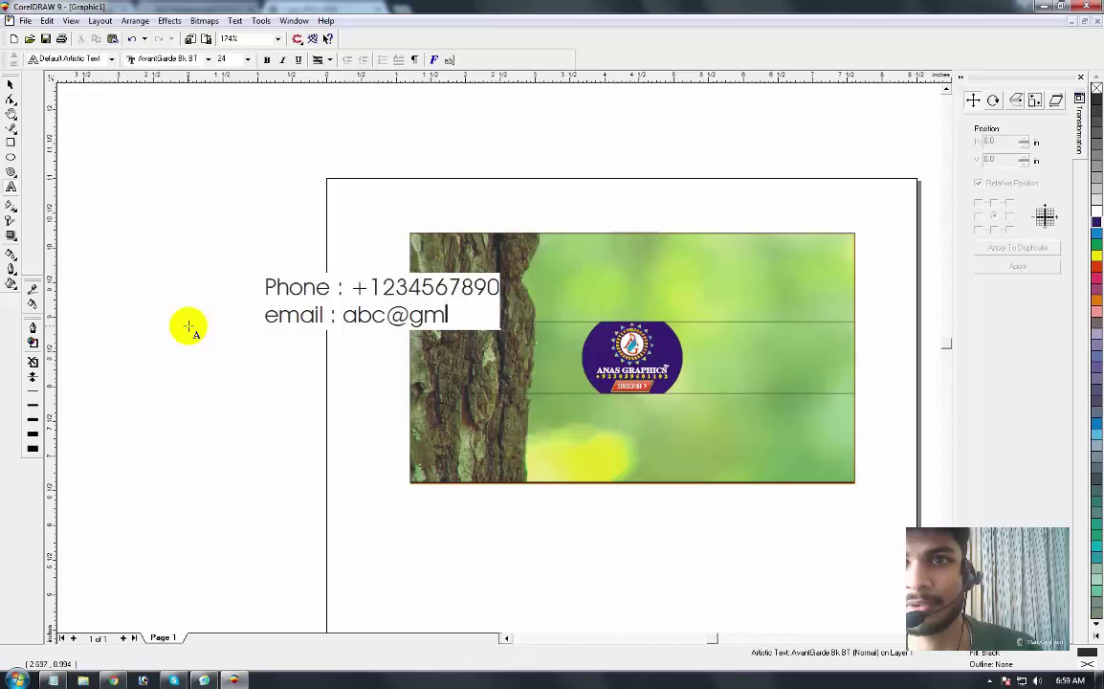
key("Right")
key("End")
Step: Add a third line reading '# see latest somethings'
key("Return")
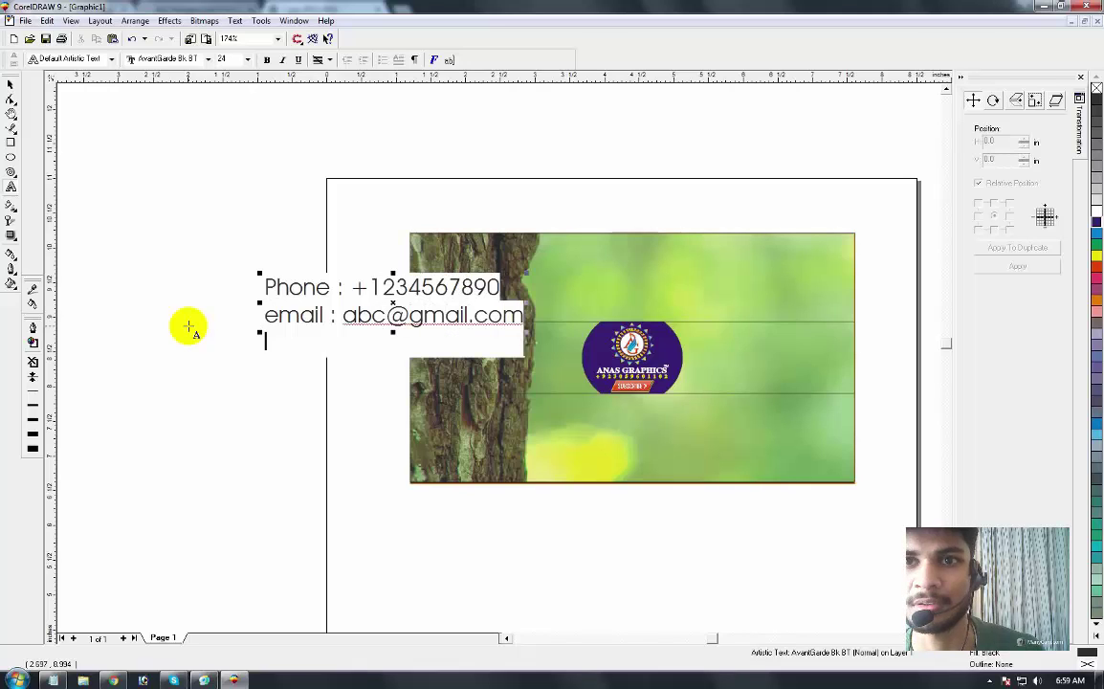
type("s")
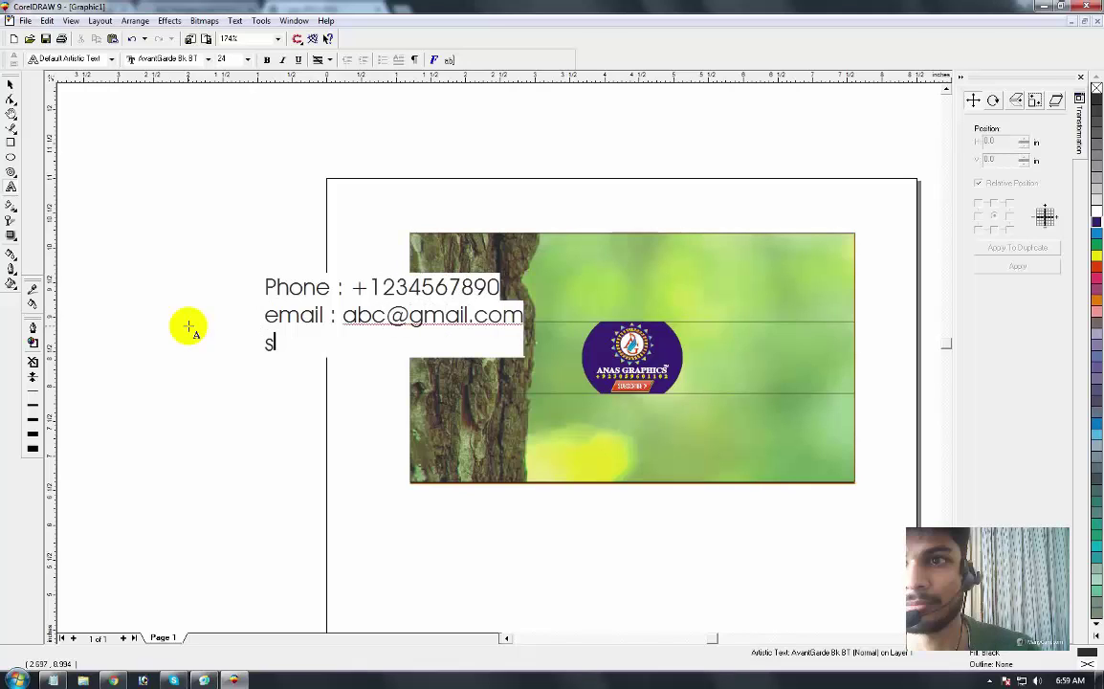
key("BackSpace")
type("#")
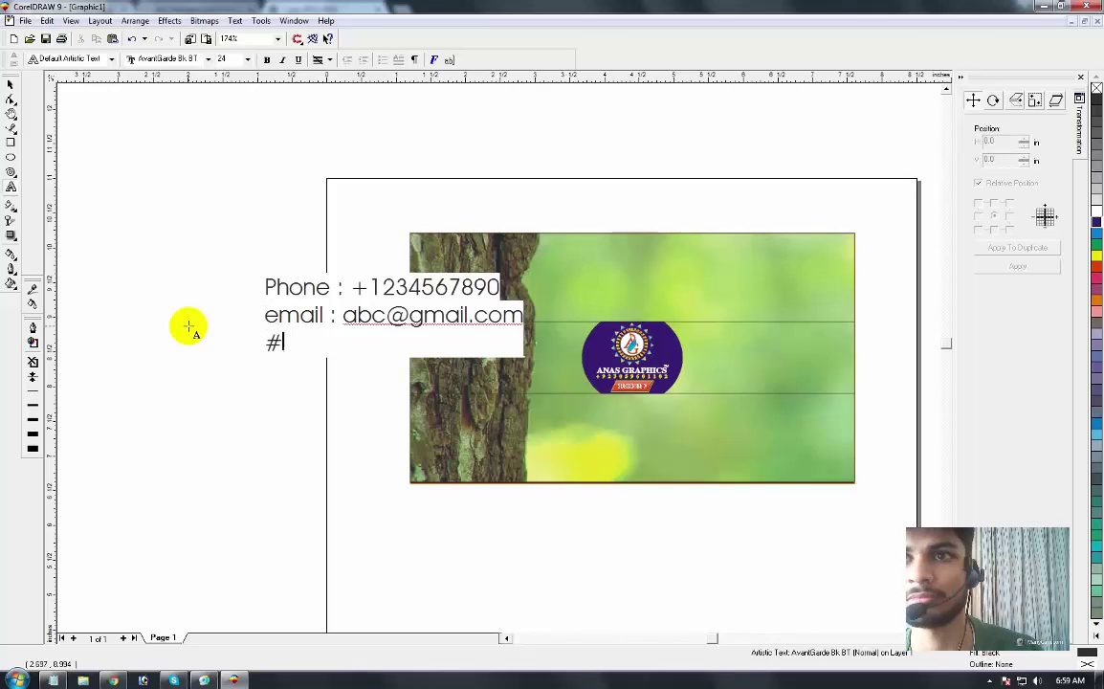
type(" see d")
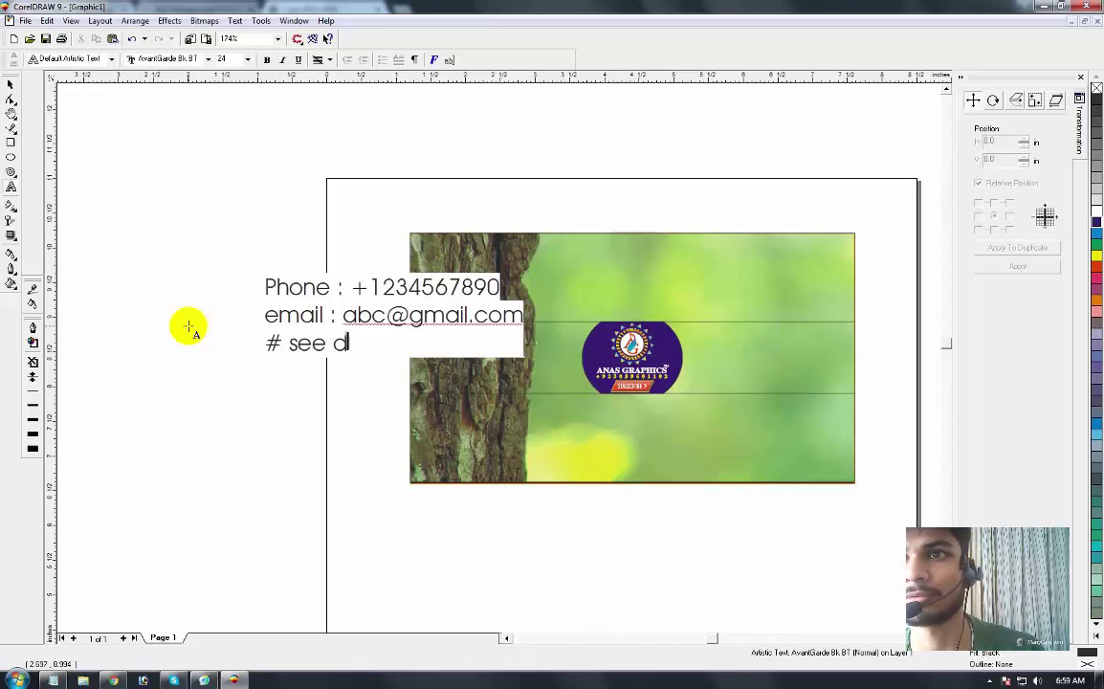
key("BackSpace")
type("som")
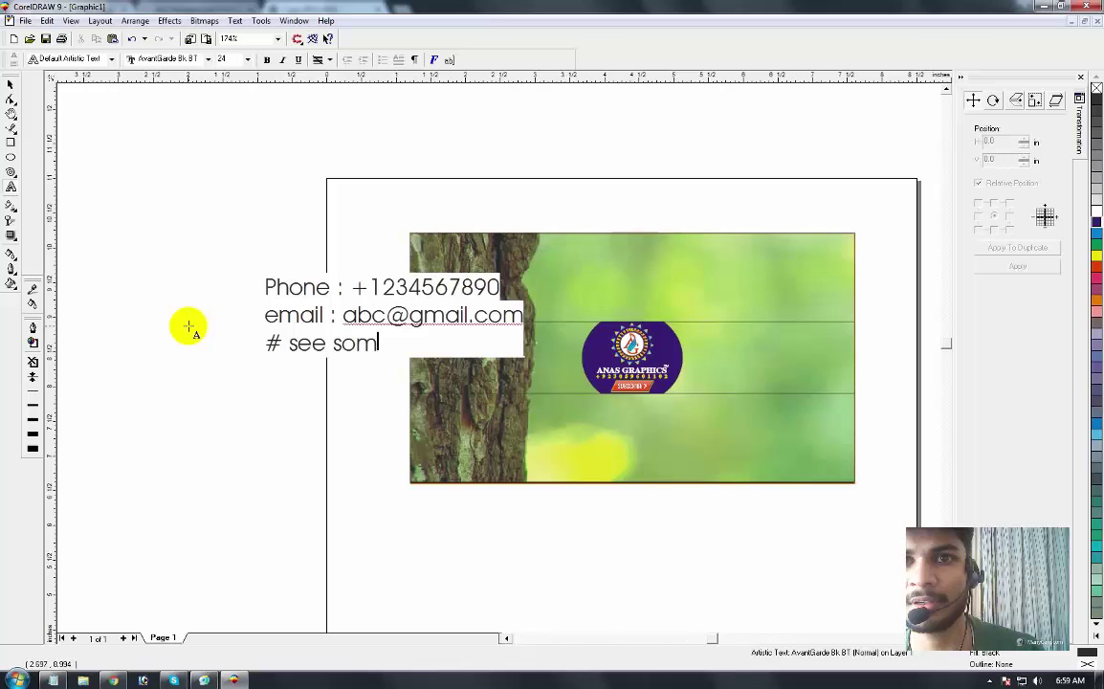
type("thing n")
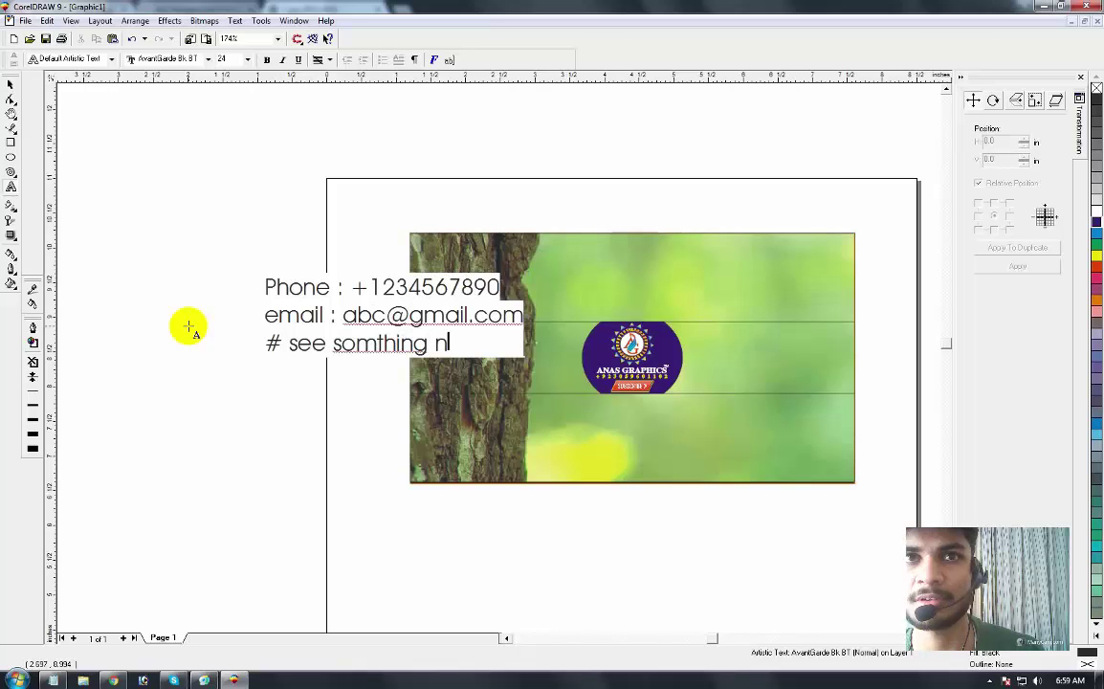
key("BackSpace")
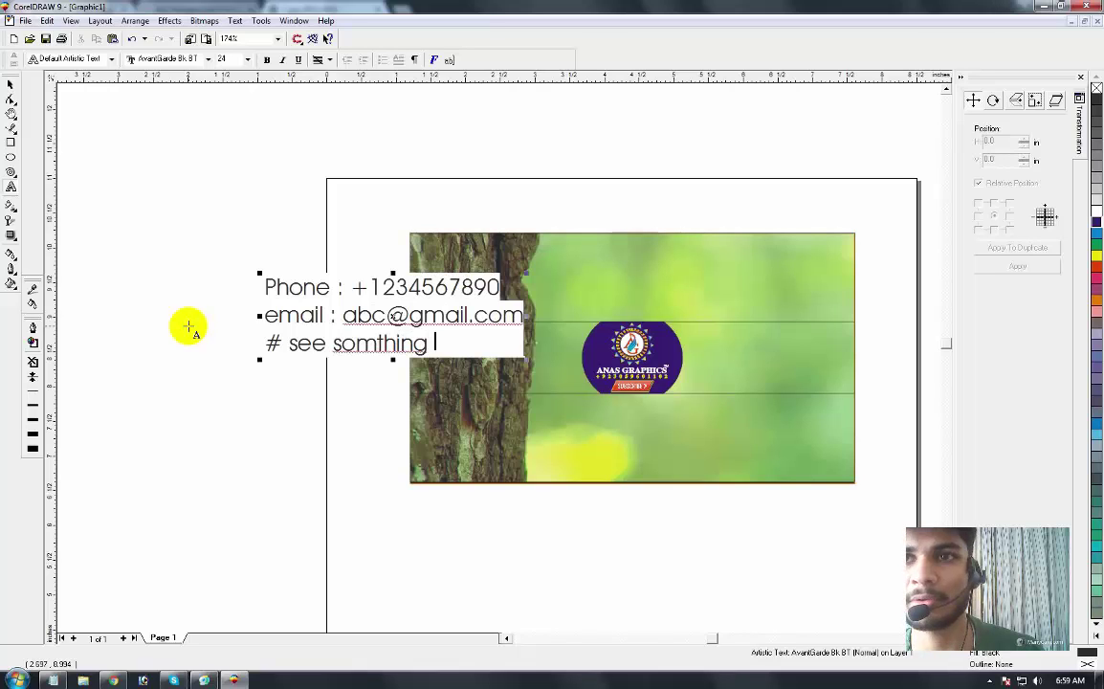
key("BackSpace")
key("BackSpace")
key("BackSpace")
key("BackSpace")
key("BackSpace")
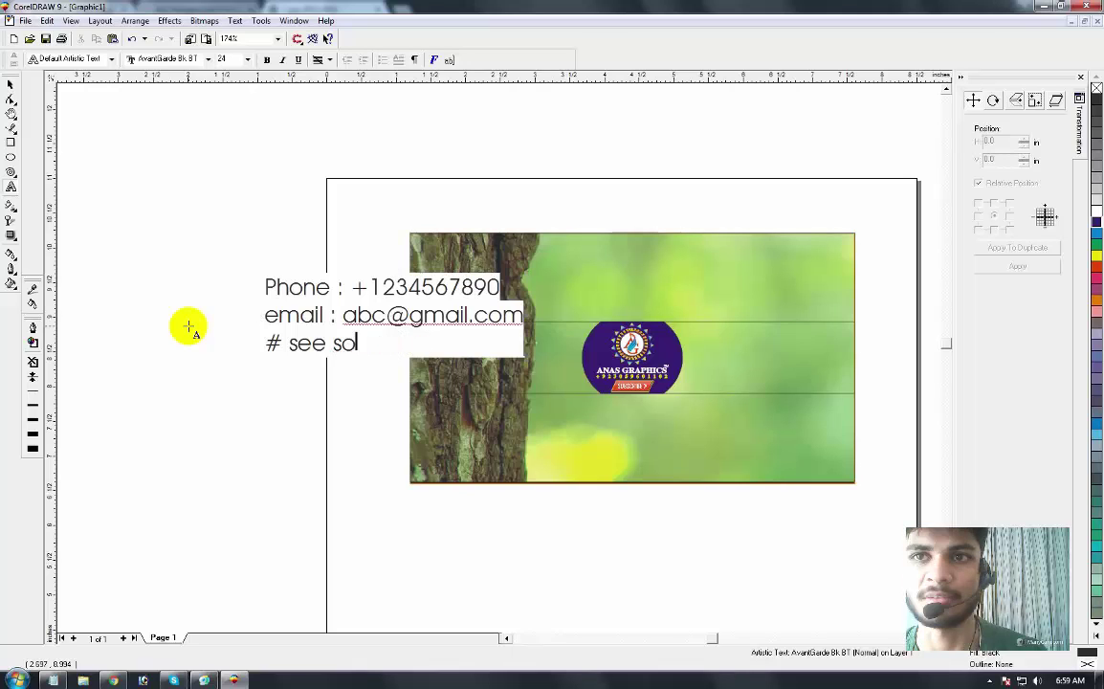
type("latest some")
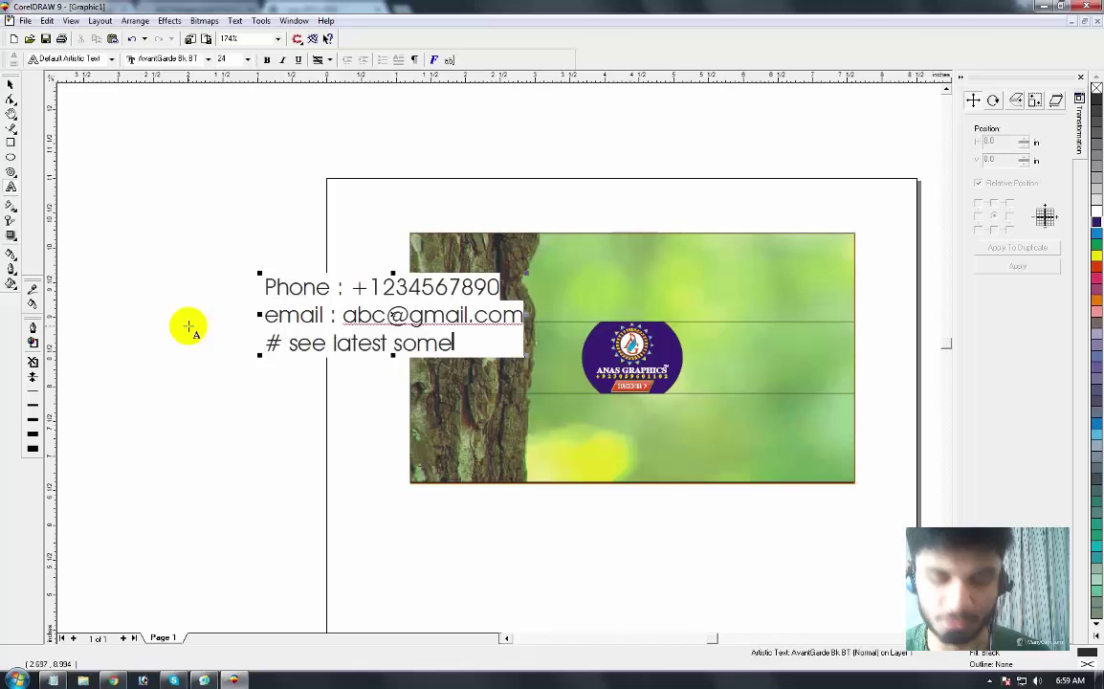
type("things")
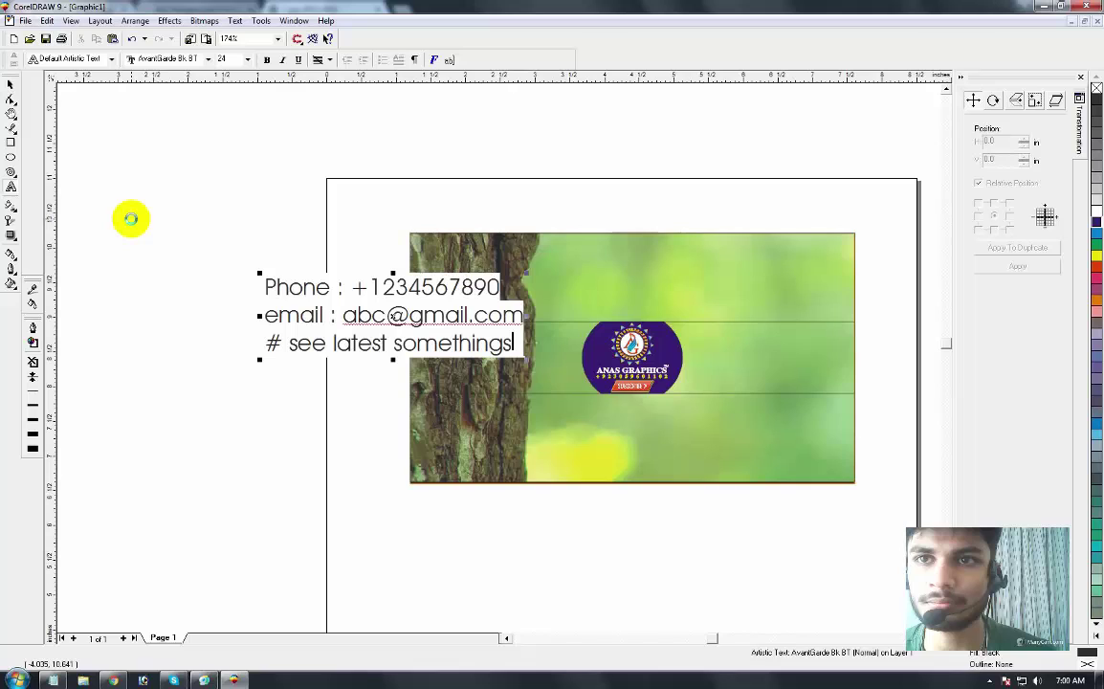
Step: Add a 'facebook :' line with the contact address and select the text block
key("Return")
type("facebook")
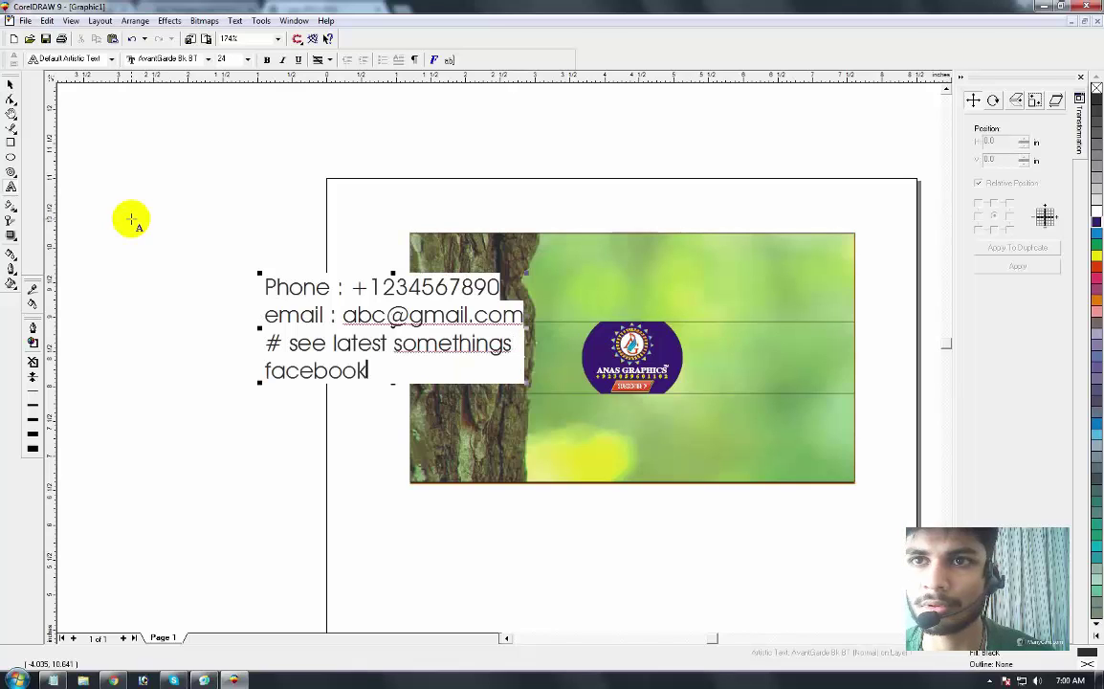
type(" : ")
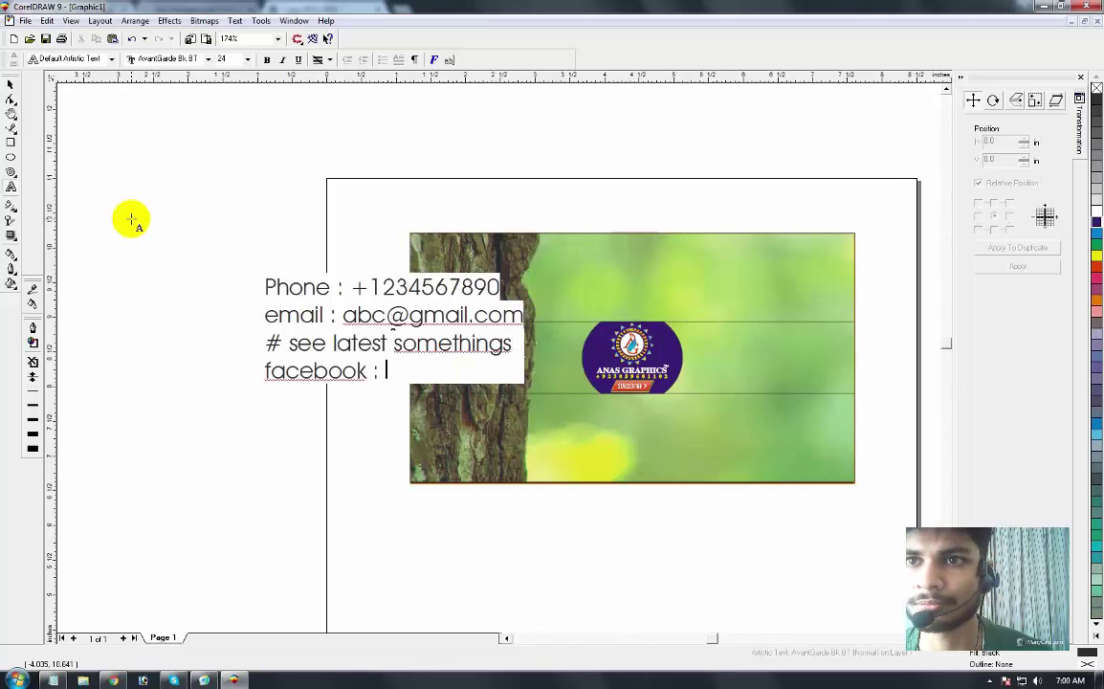
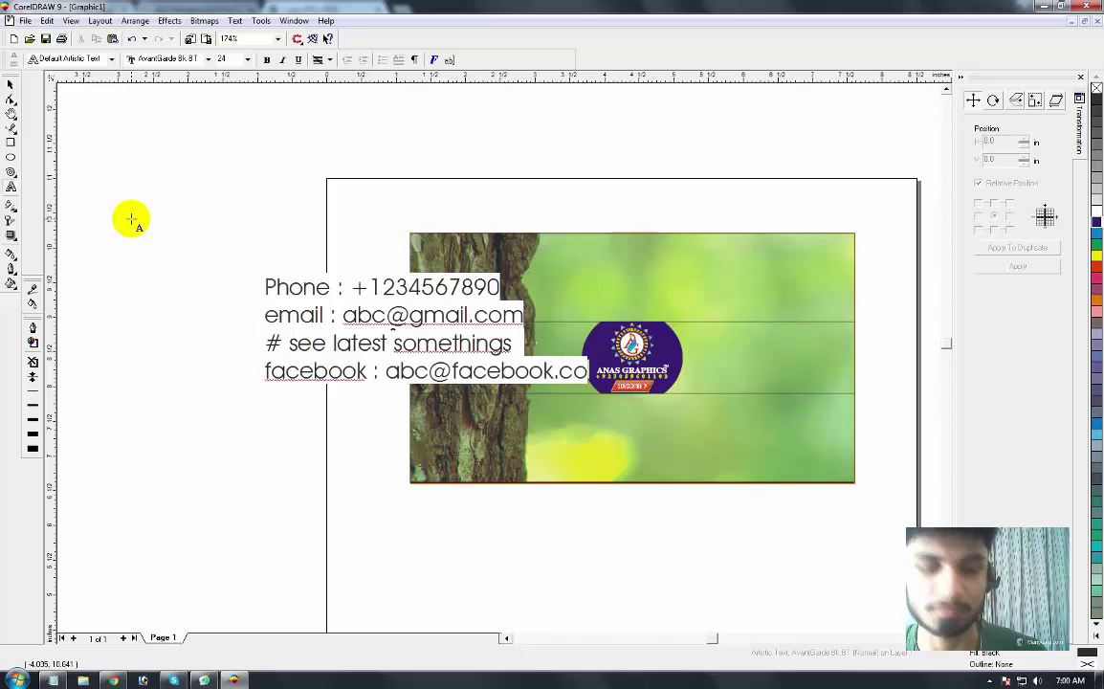
left_click(10, 85)
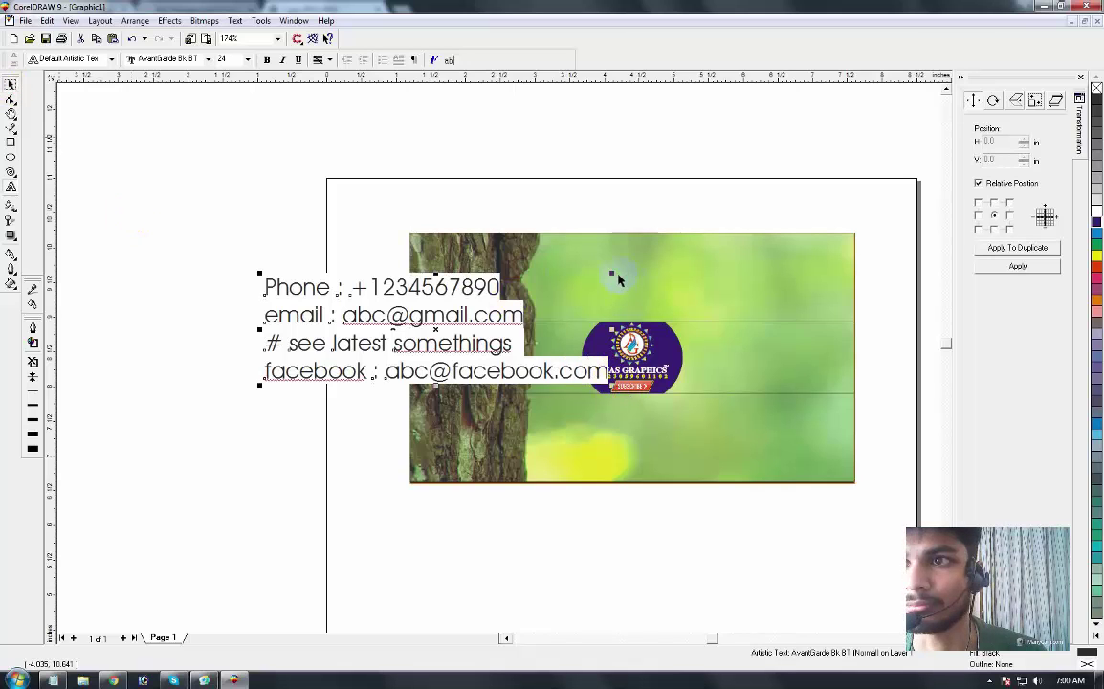
Step: Shrink the contact text and set it in bold UPPERCASE Arial
left_click_drag(586, 291, 769, 361)
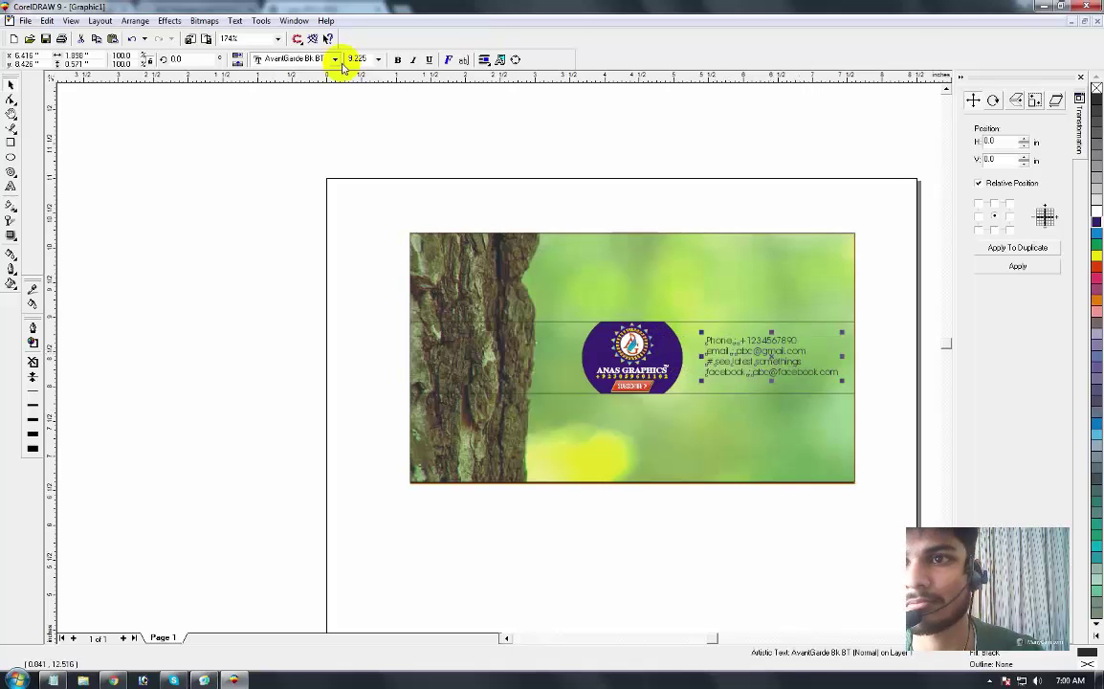
key("alt+x")
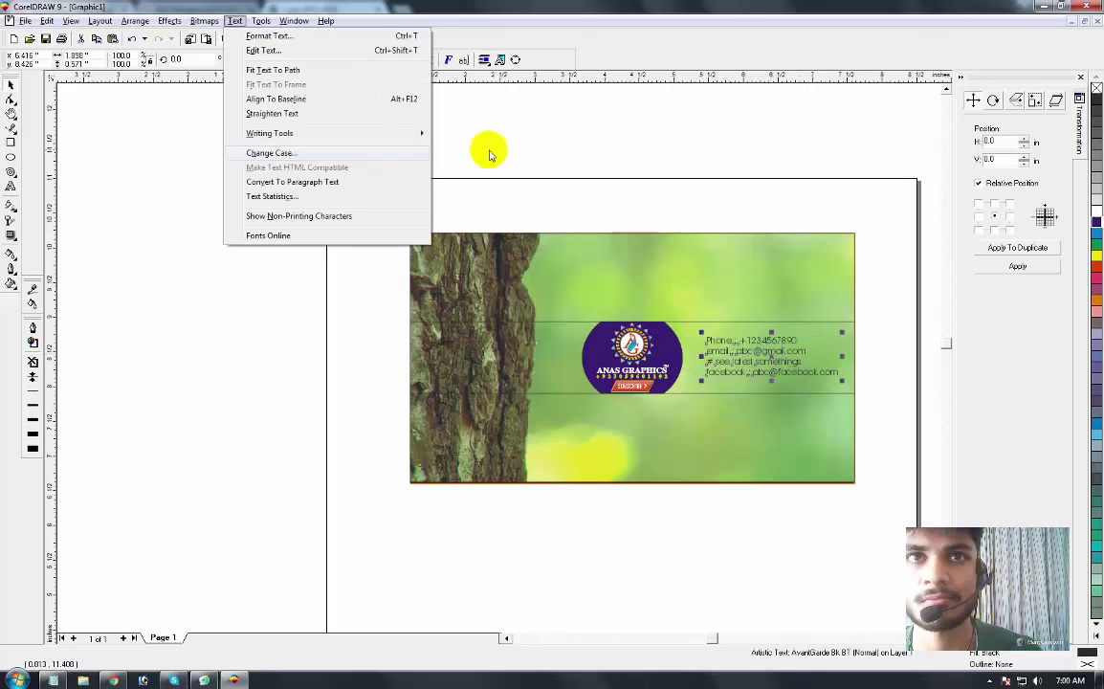
left_click(551, 304)
left_click(493, 326)
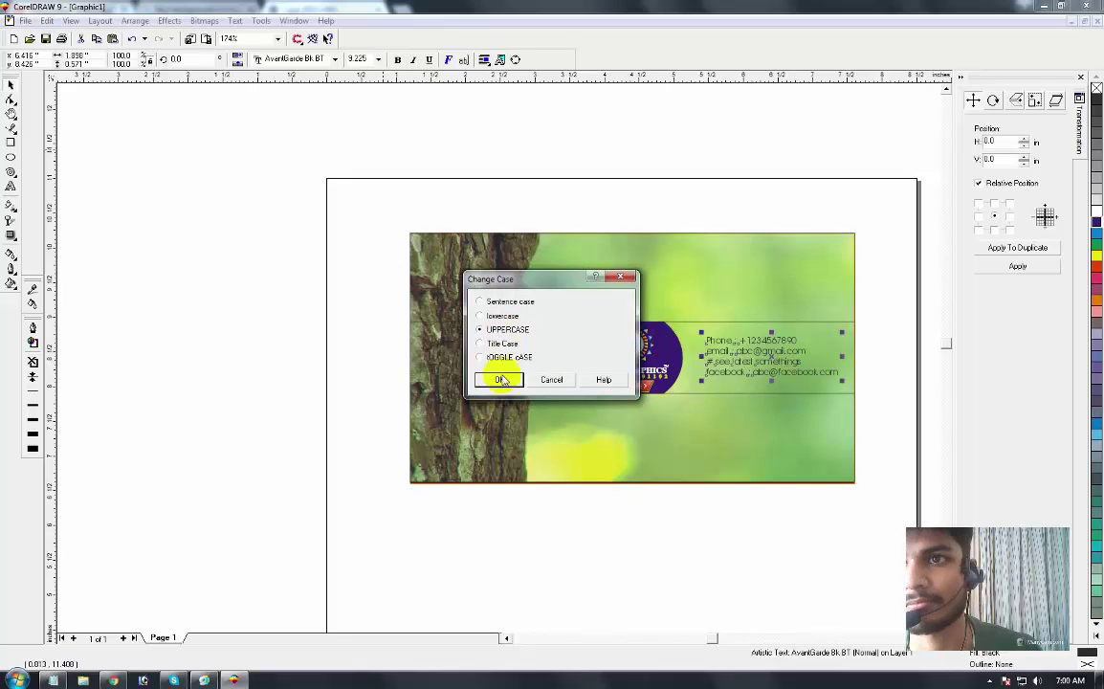
left_click(501, 381)
left_click(311, 60)
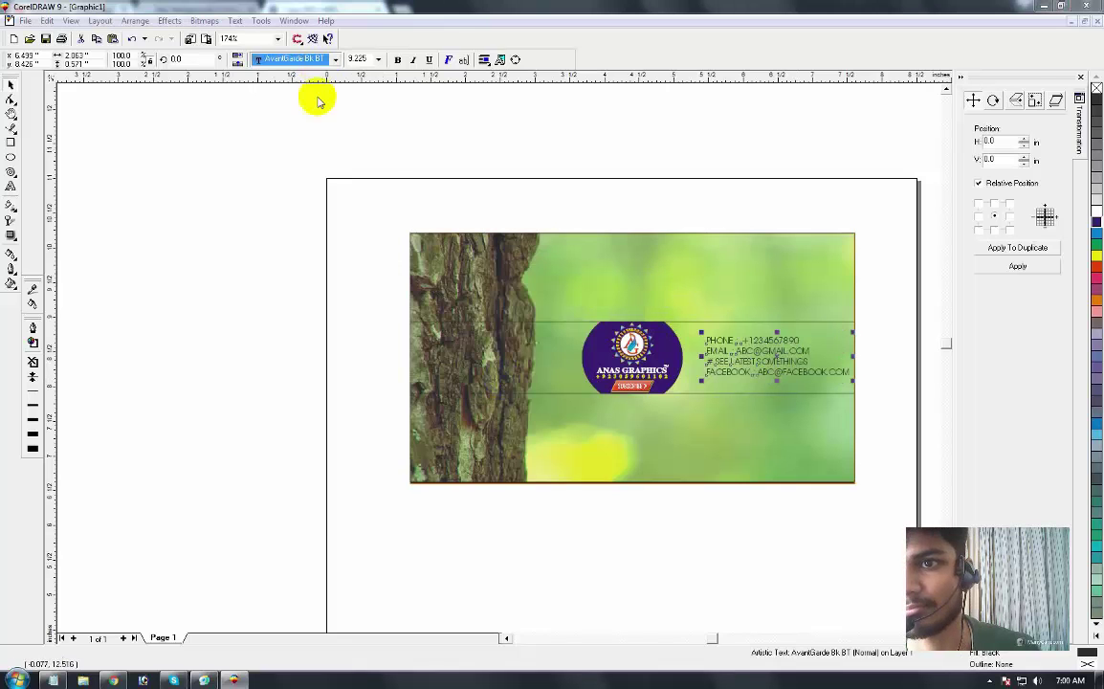
type("Arial")
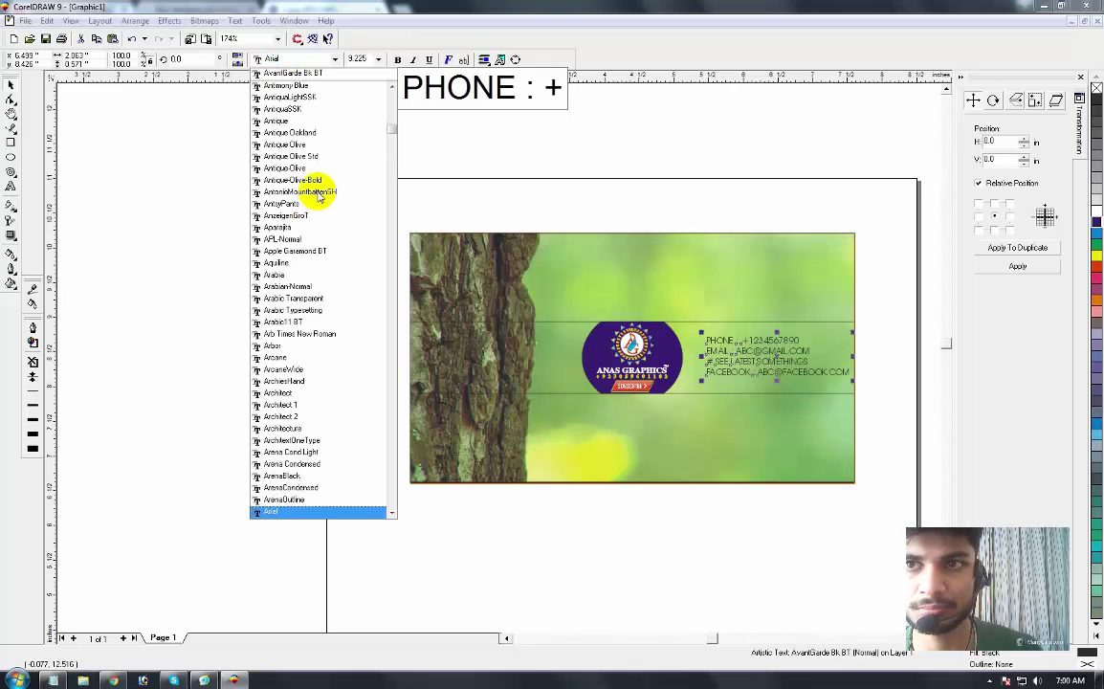
key("Return")
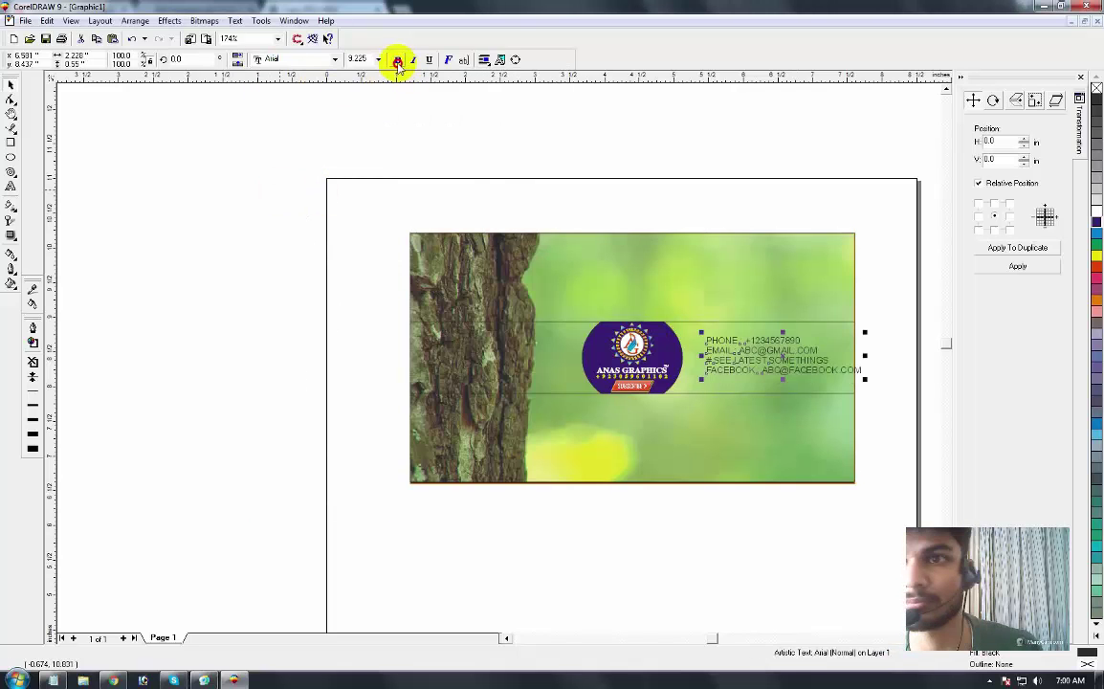
left_click(397, 59)
Step: Move the contact text next to the purple logo in the middle band
key("F2")
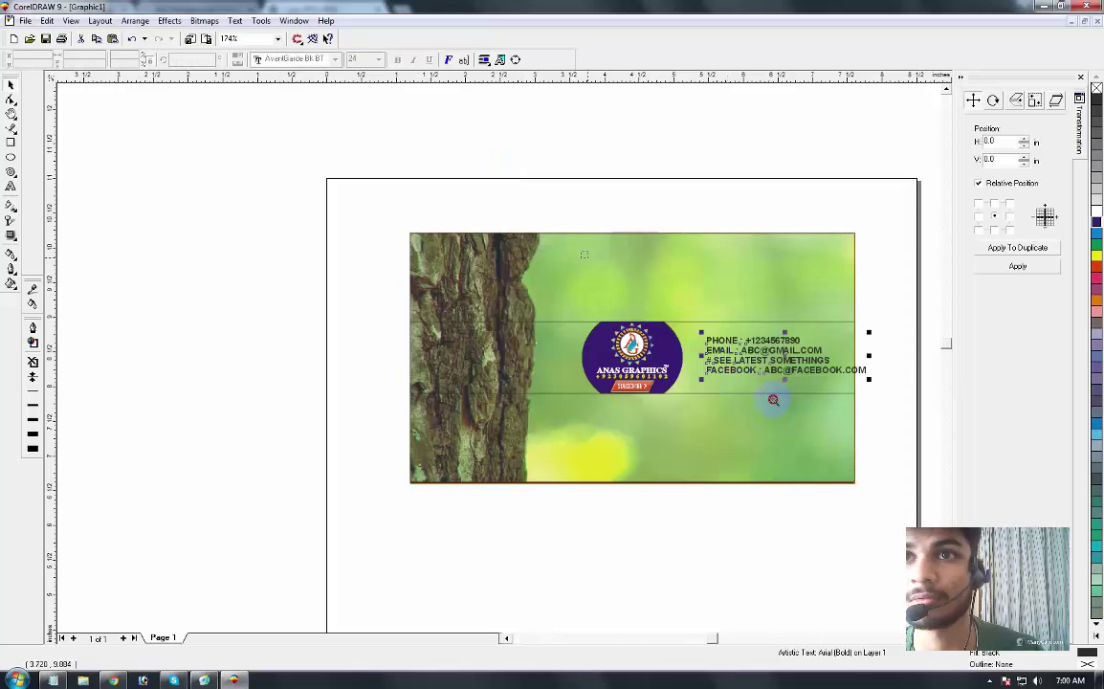
left_click_drag(772, 400, 495, 360)
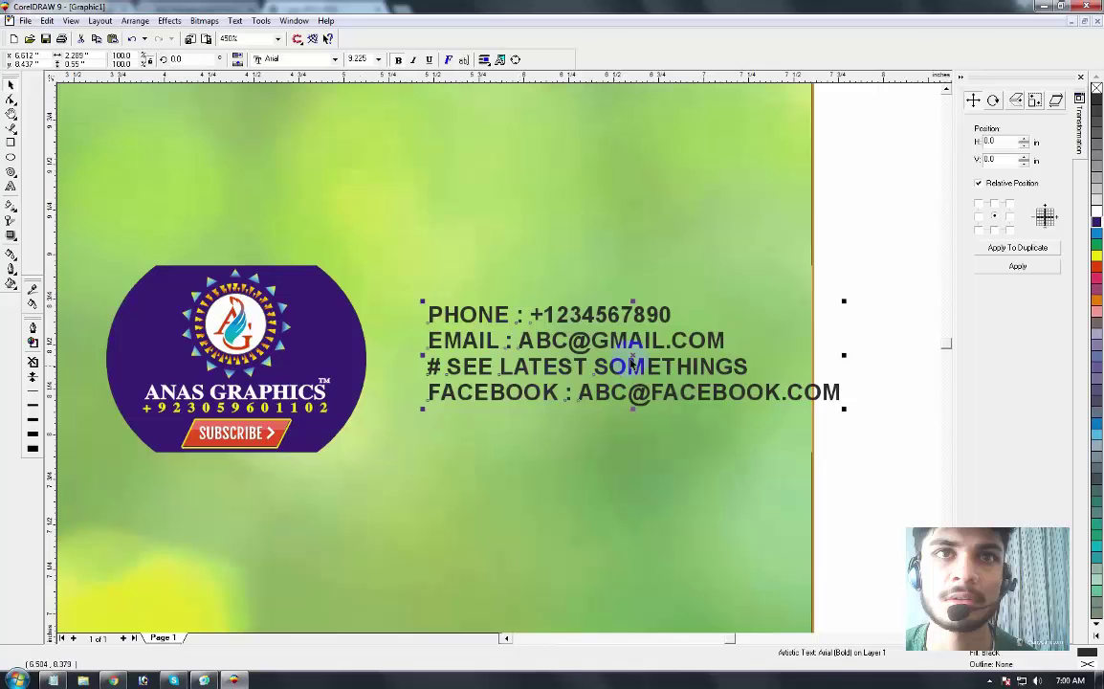
left_click_drag(633, 359, 584, 364)
left_click(260, 356, "shift")
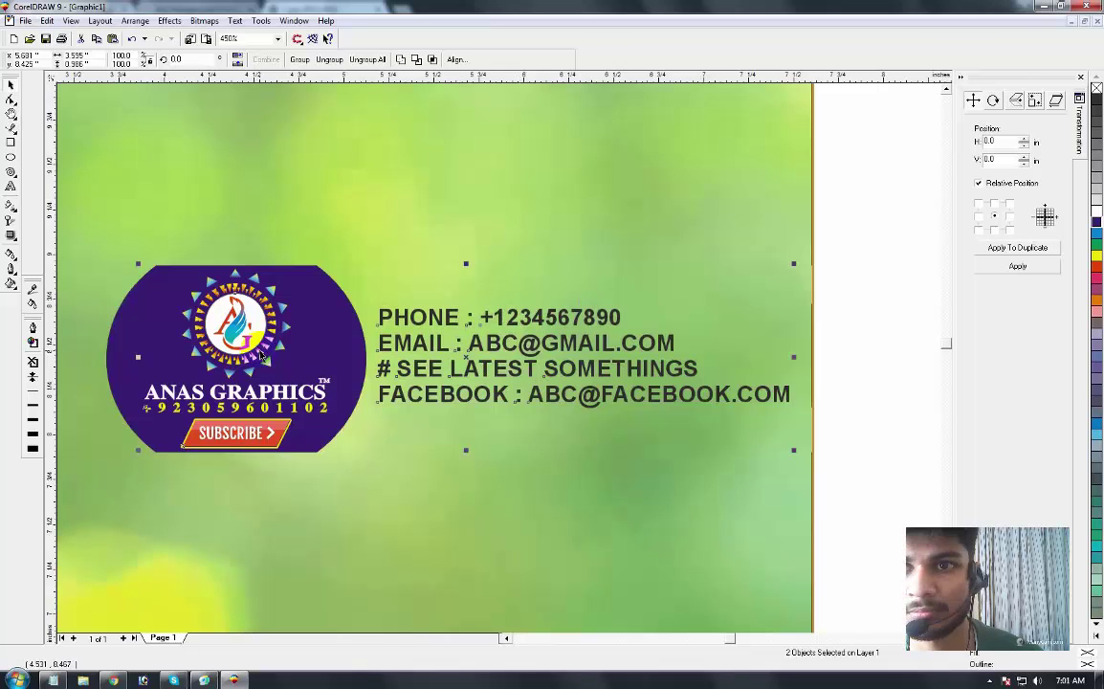
key("F3")
Step: Draw a bar from the tree trunk to the logo circle and fill it purple
left_click(506, 276)
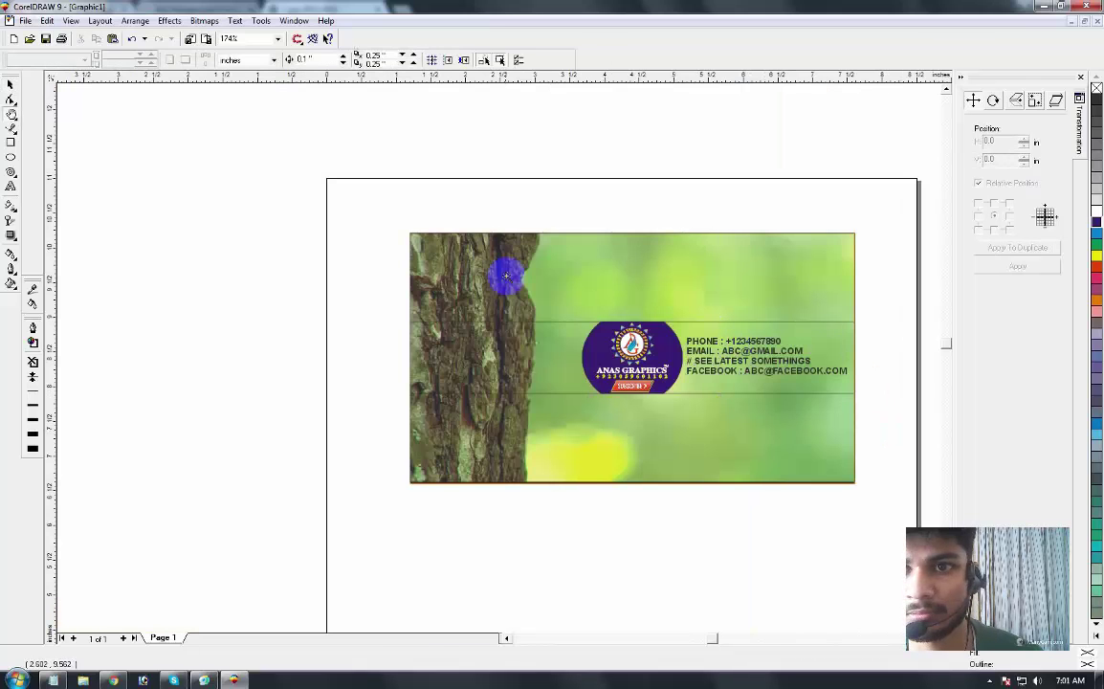
left_click(889, 461)
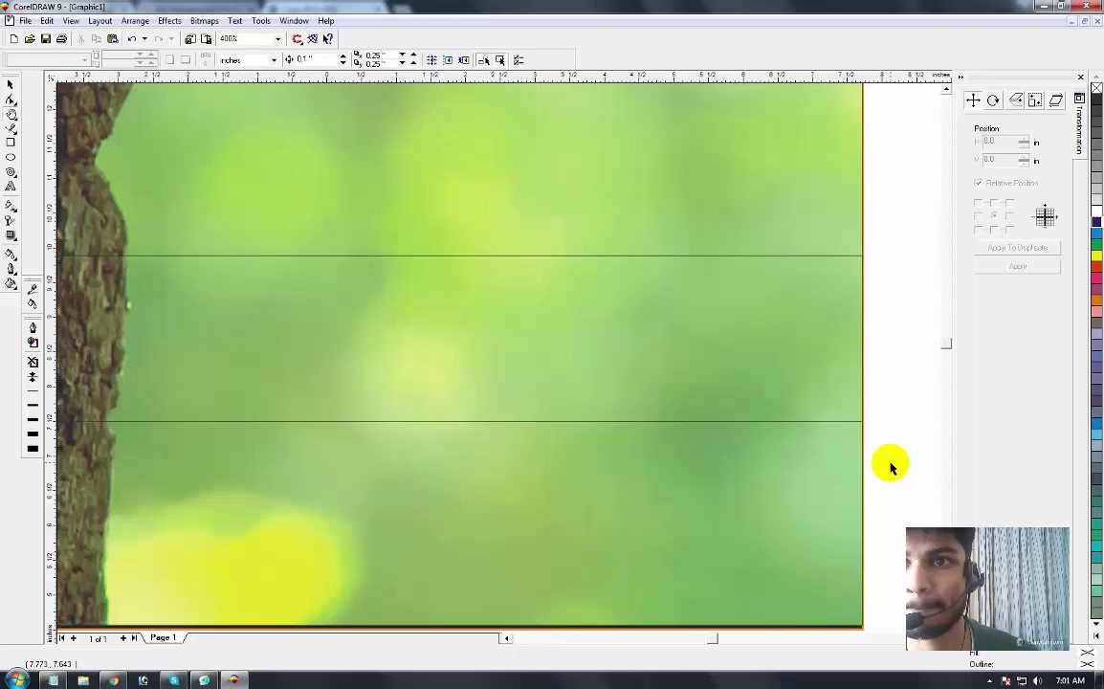
key("F3")
key("F2")
left_click_drag(351, 263, 804, 438)
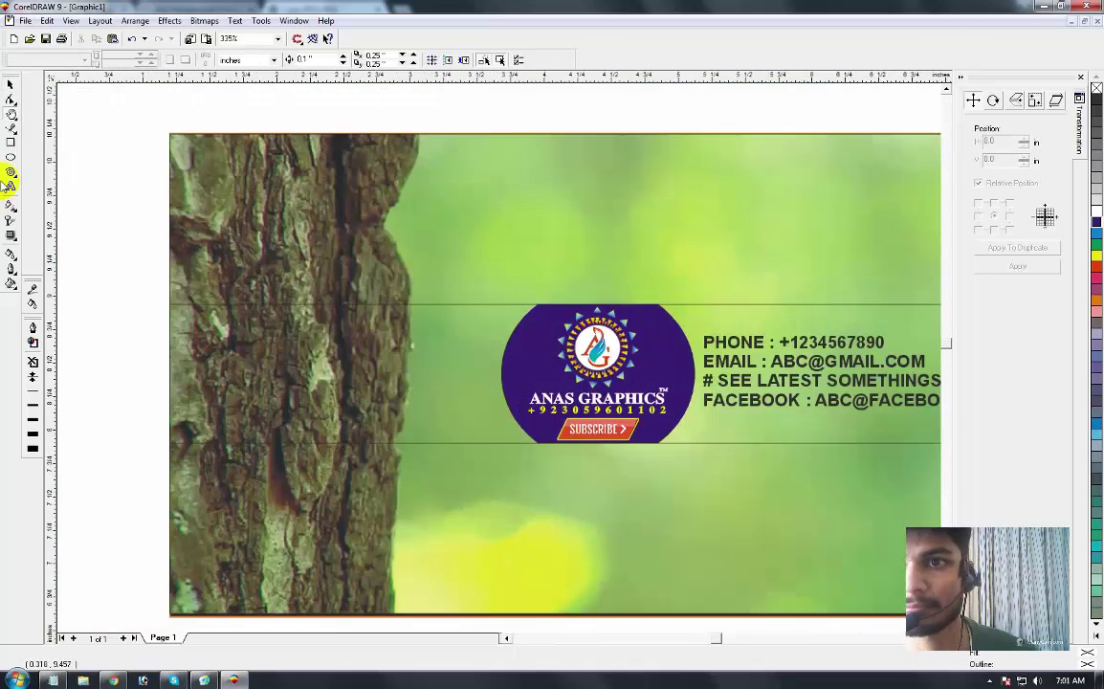
left_click(12, 144)
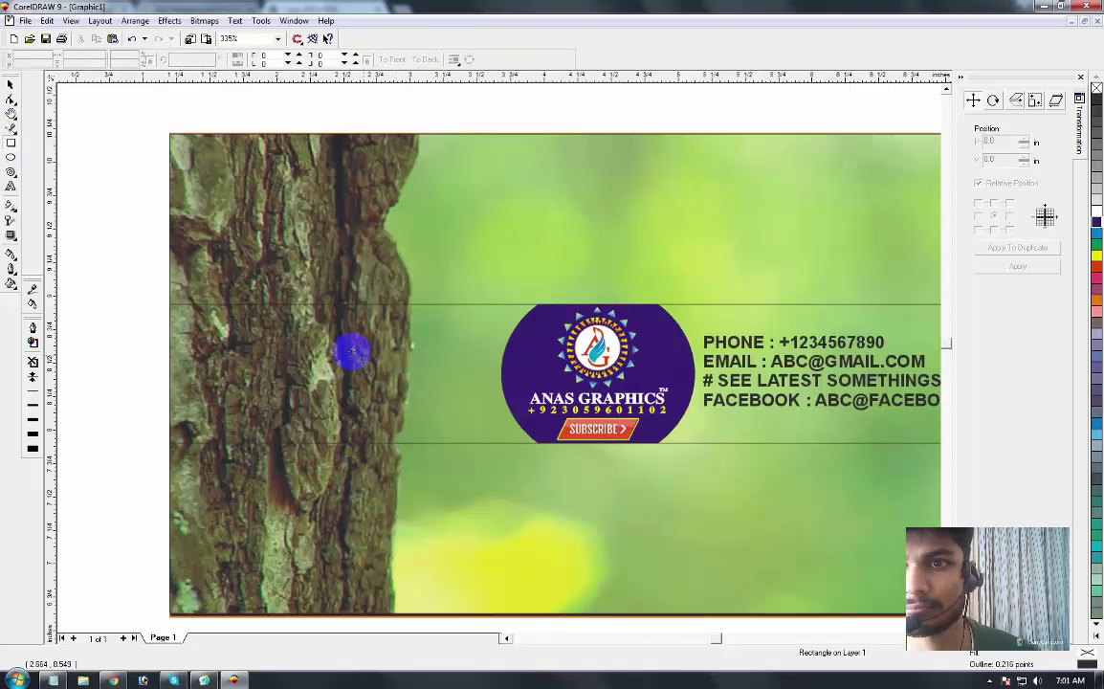
left_click_drag(350, 350, 461, 407)
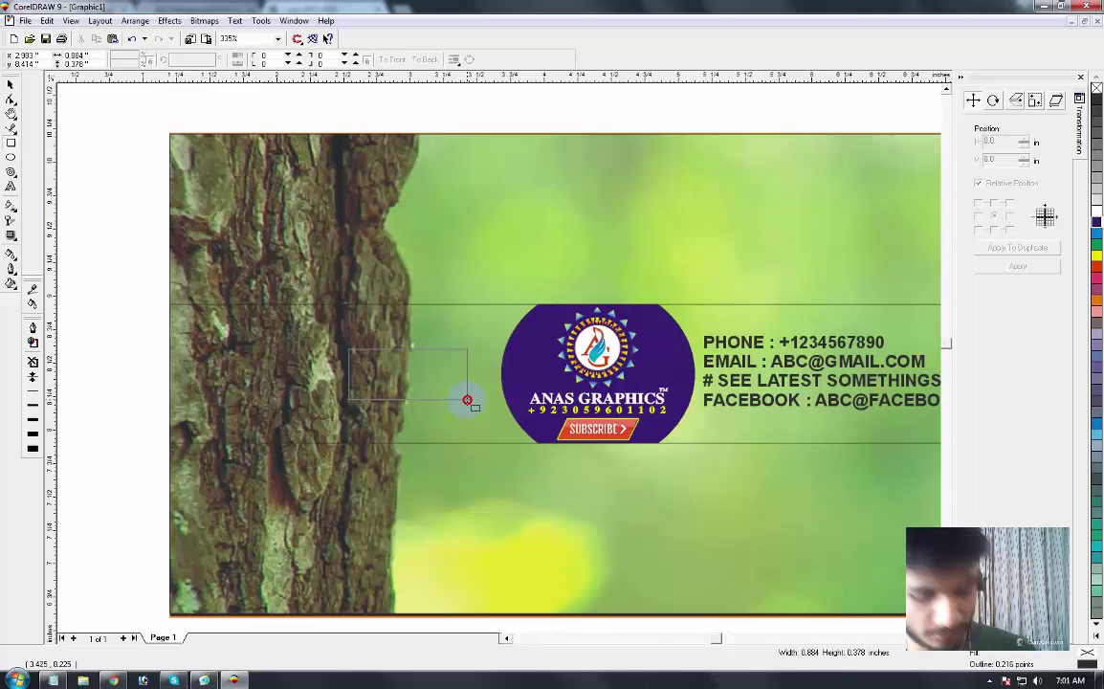
left_click_drag(467, 400, 528, 399)
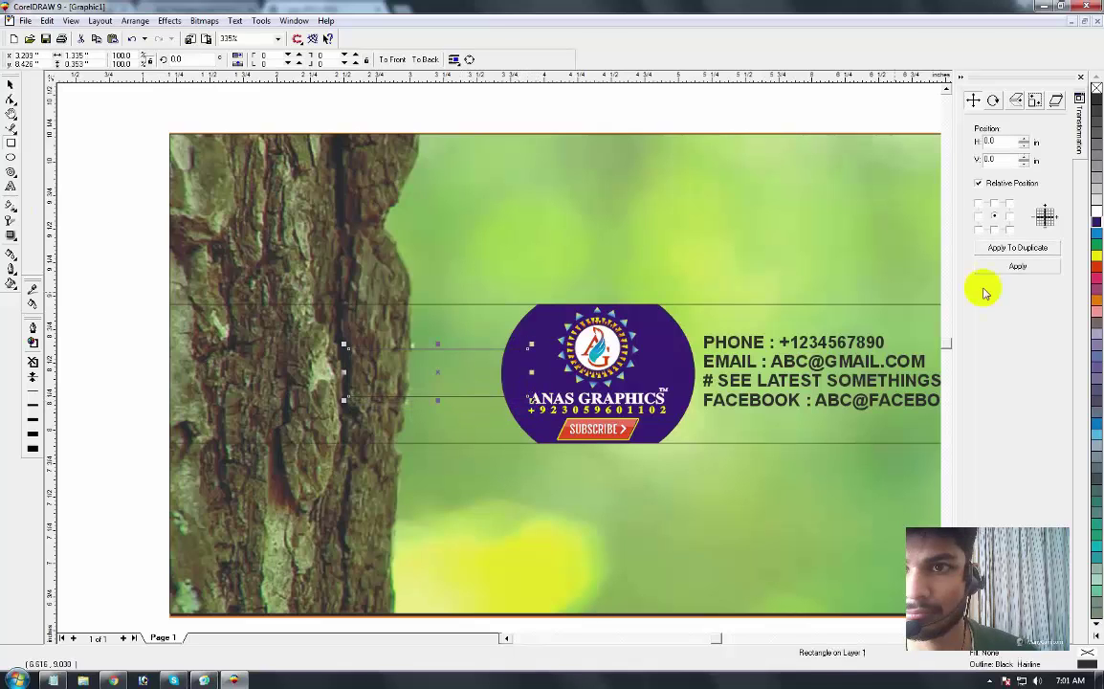
left_click(1095, 222)
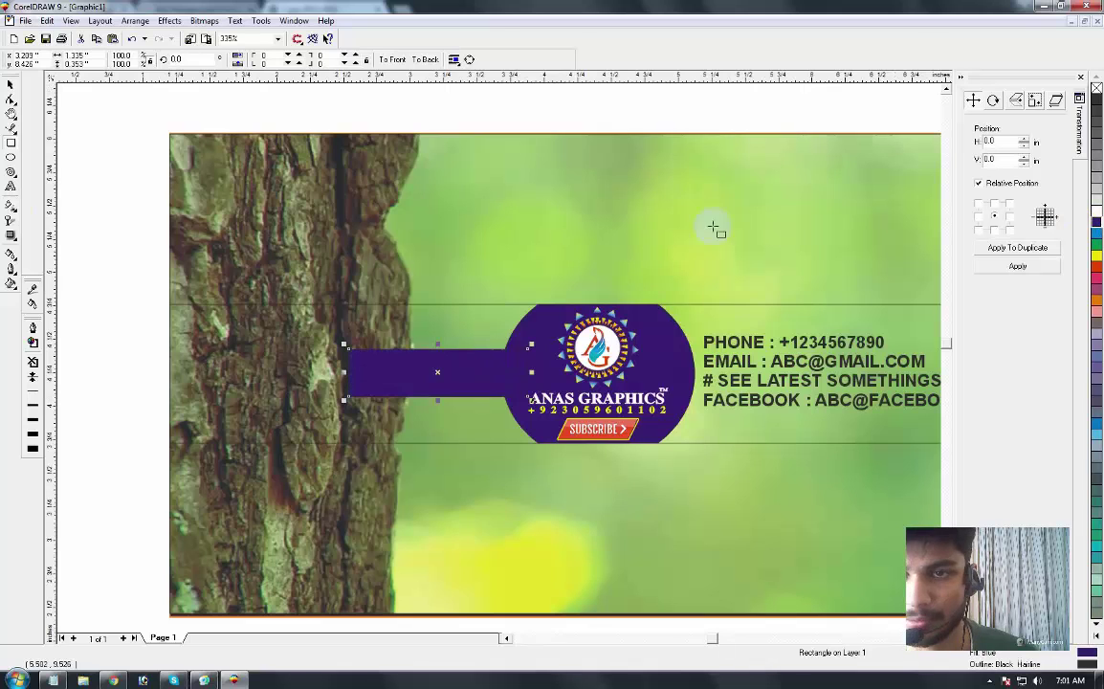
Step: Zoom in on the bar's left end and select the purple bar
scroll(734, 226, "down", 2)
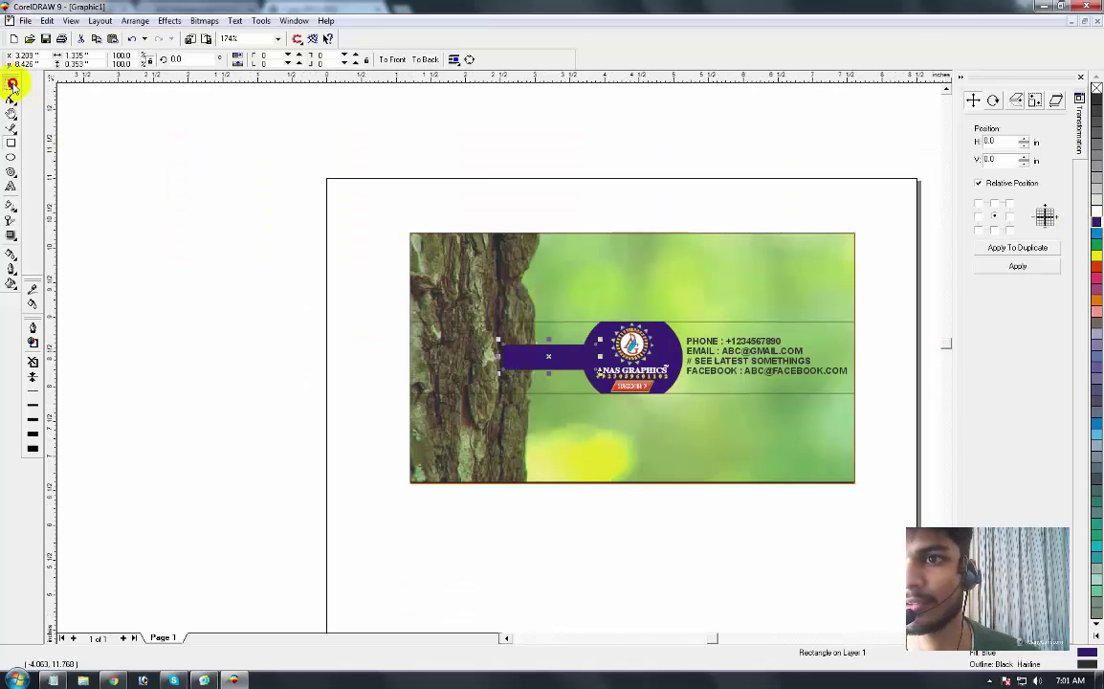
left_click(257, 318)
left_click_drag(626, 407, 636, 414)
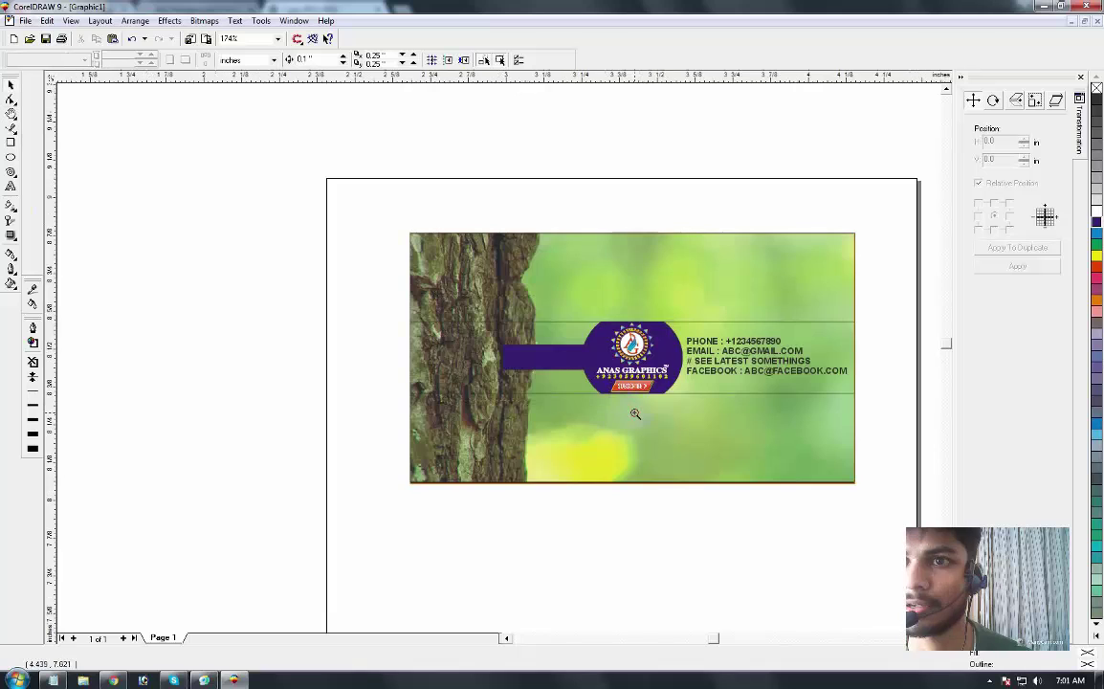
left_click(12, 88)
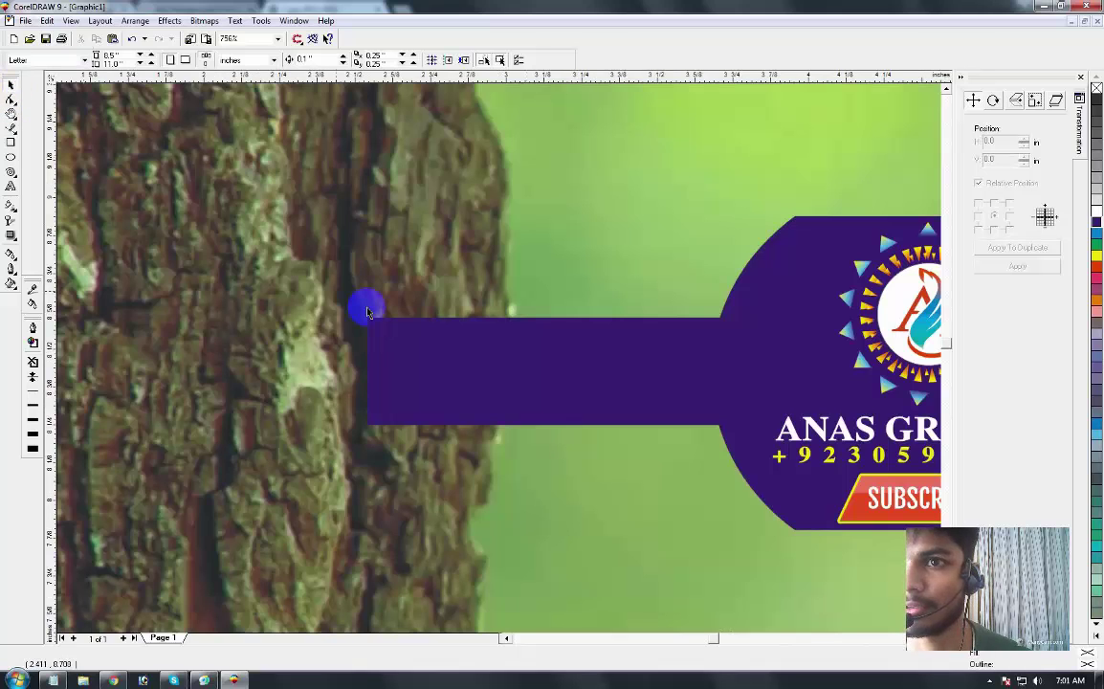
left_click(399, 347)
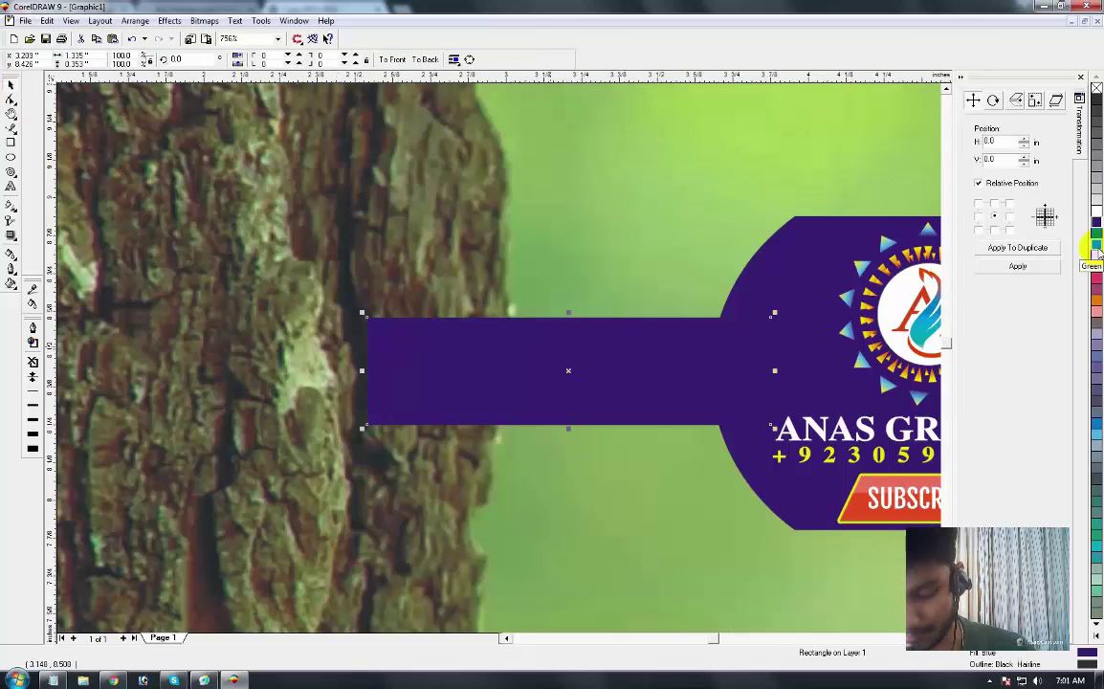
Step: Give the bar a linear fountain fill from yellow to red at 180° with mid-point 55
key("F11")
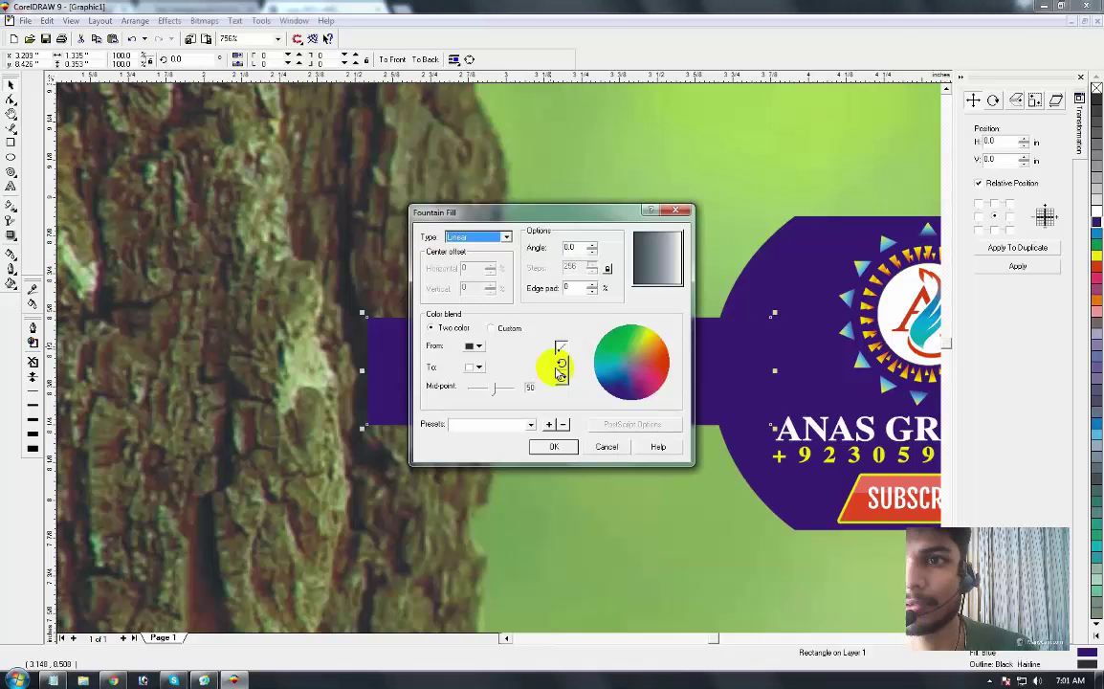
left_click(479, 345)
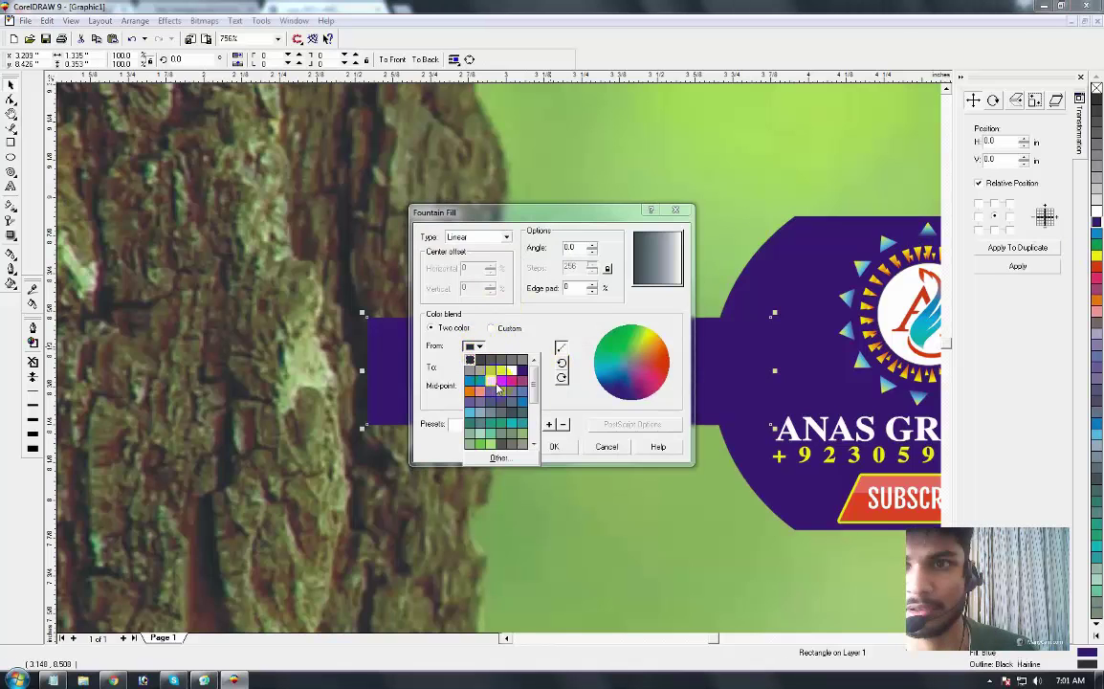
left_click(492, 383)
left_click(477, 367)
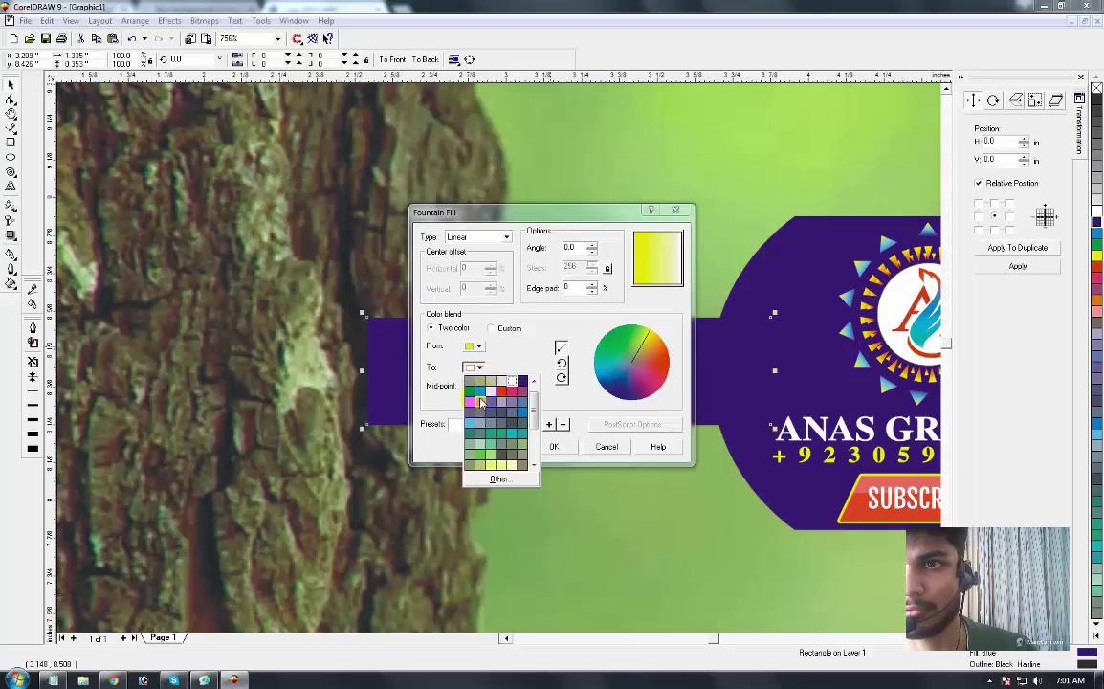
left_click(499, 397)
double_click(571, 248)
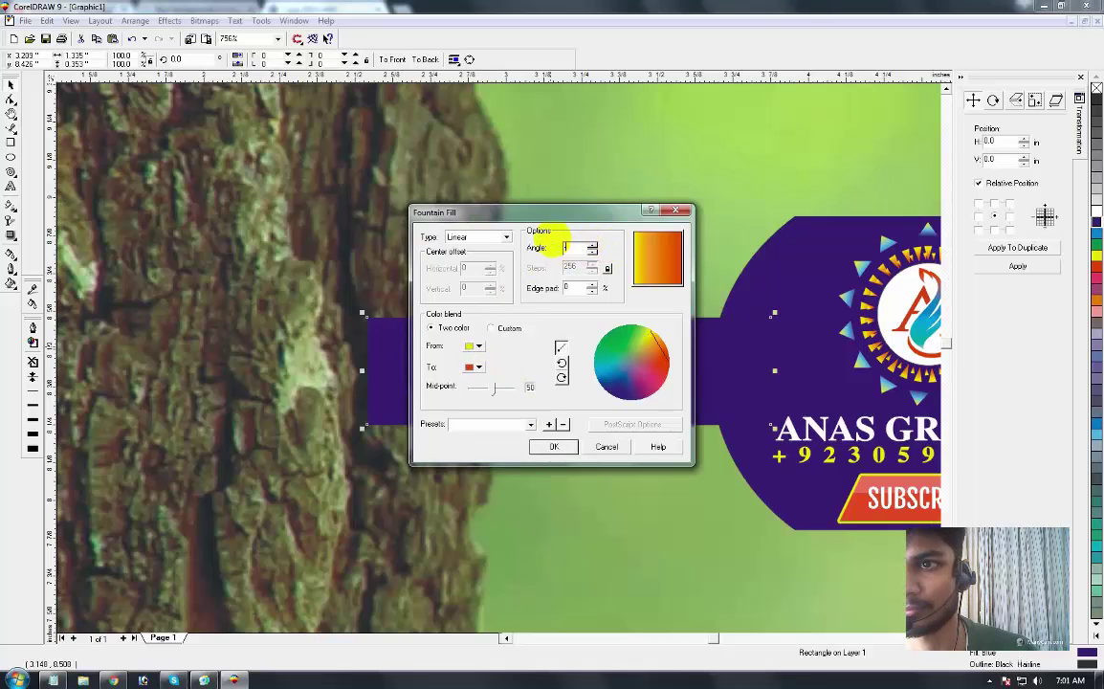
type("90")
double_click(565, 247)
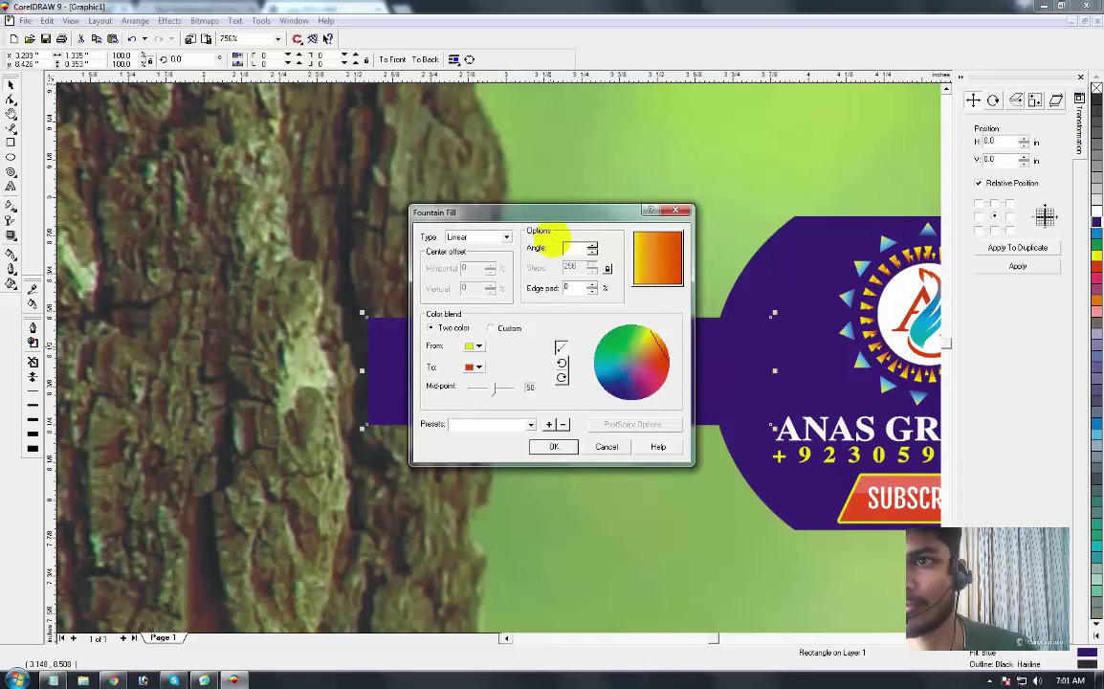
type("180")
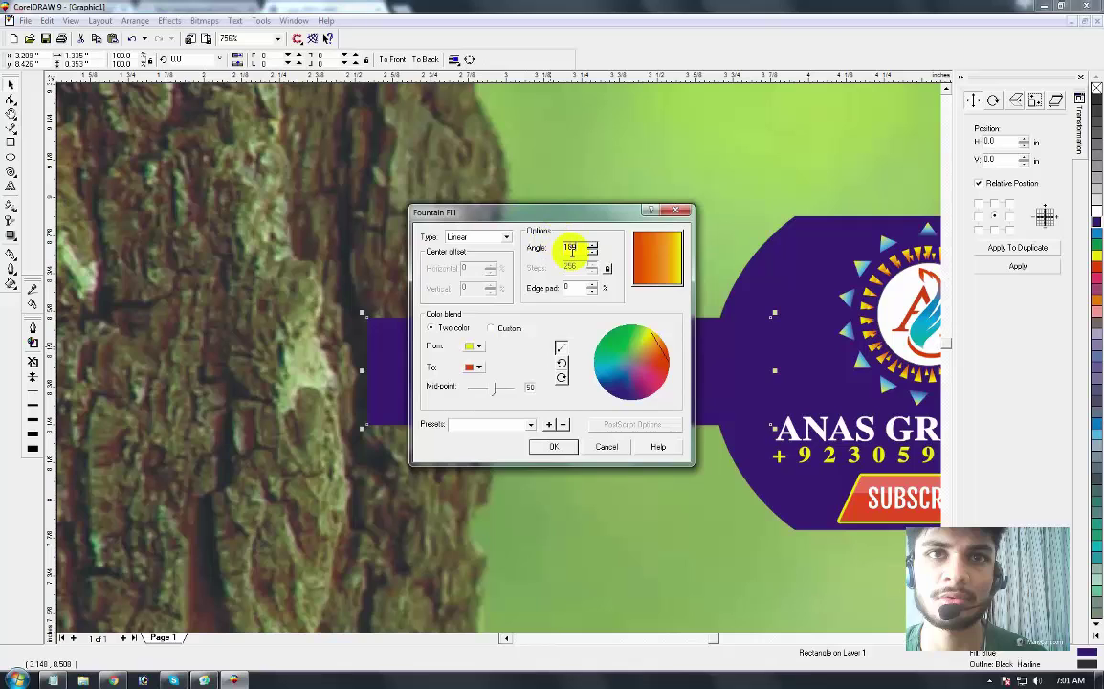
mouse_move(492, 395)
left_mouse_down()
mouse_move(485, 386)
mouse_move(497, 394)
left_mouse_up()
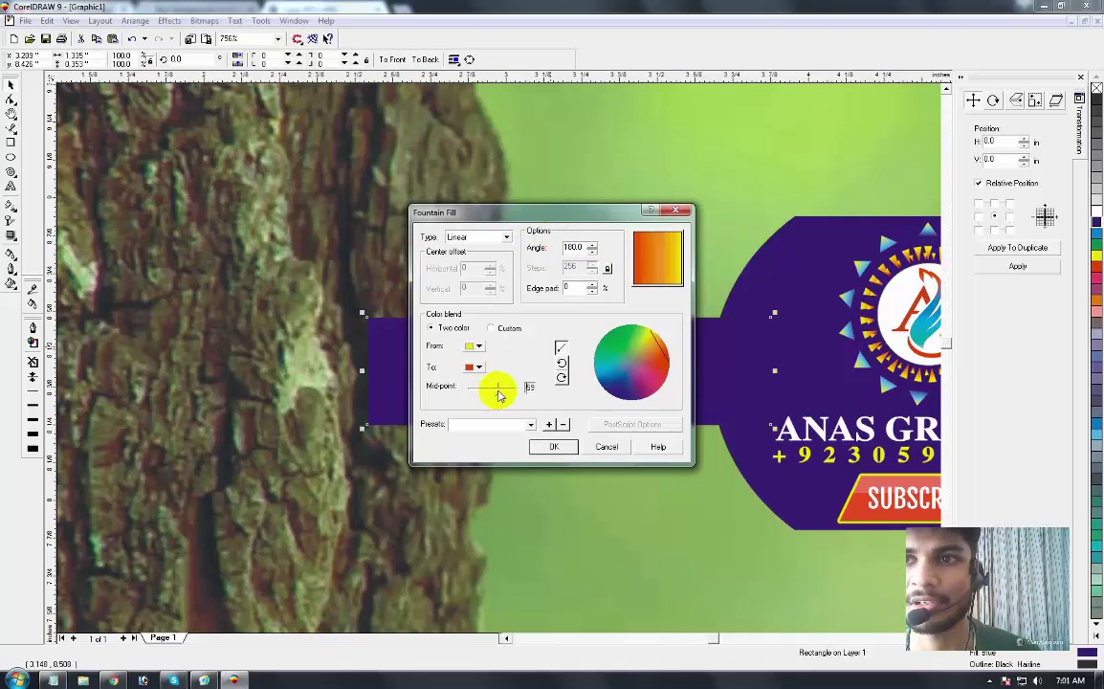
left_click(555, 448)
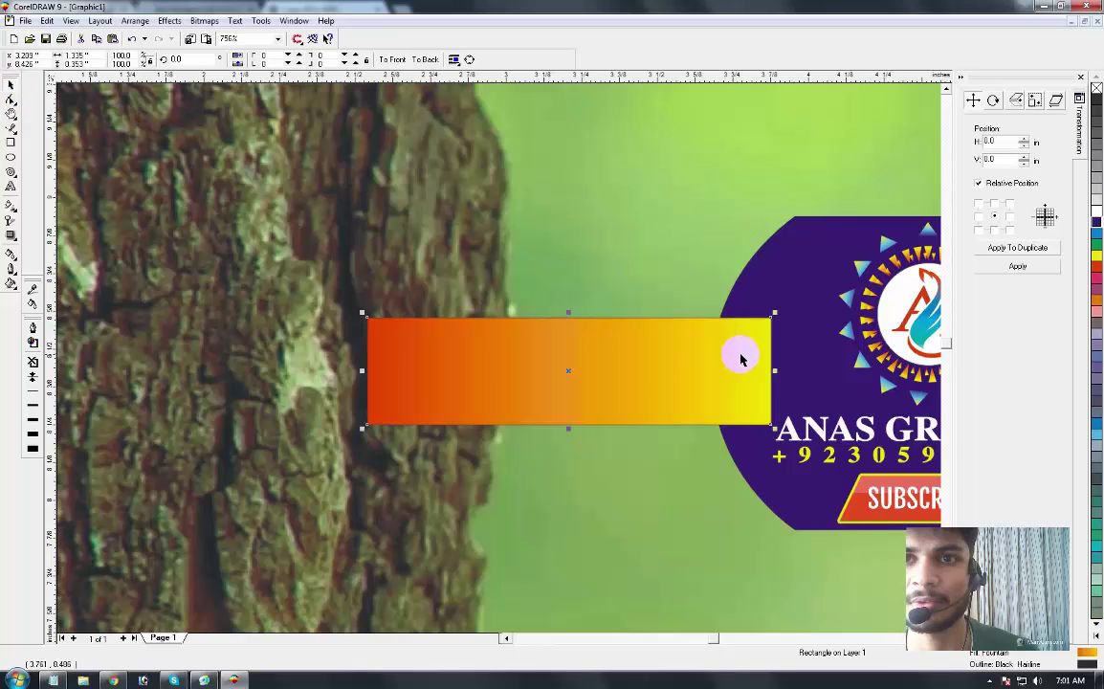
Step: Inside the PowerClip, bring the purple circle in front of the gradient bar, then zoom in on the logo
left_click(682, 224)
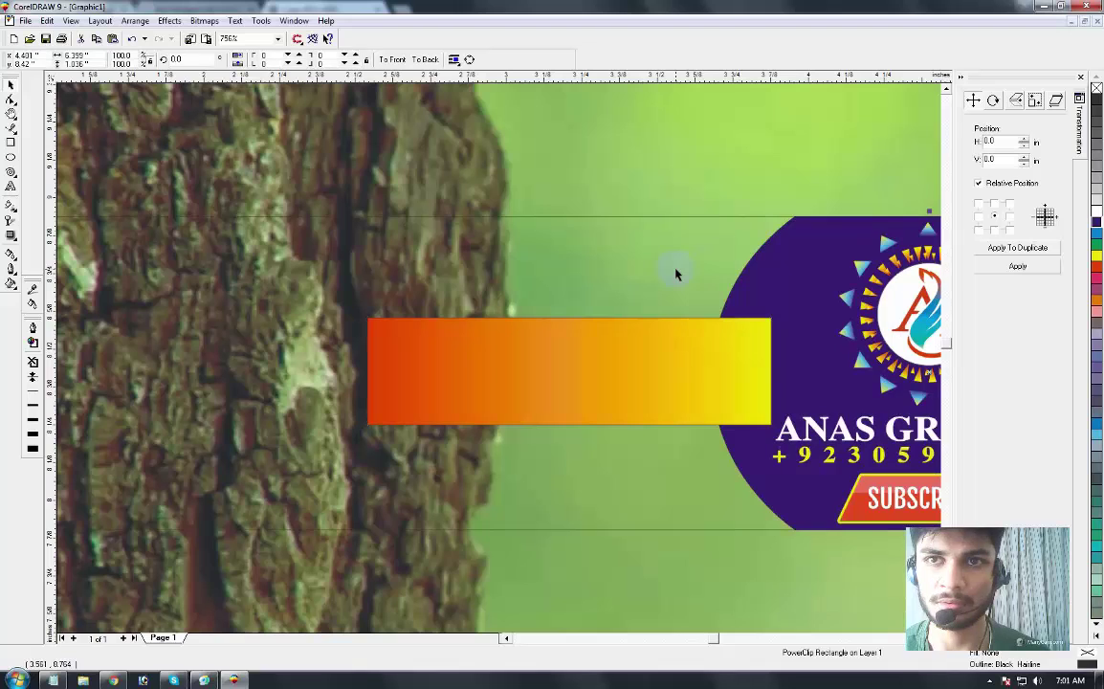
left_click(641, 364, "ctrl")
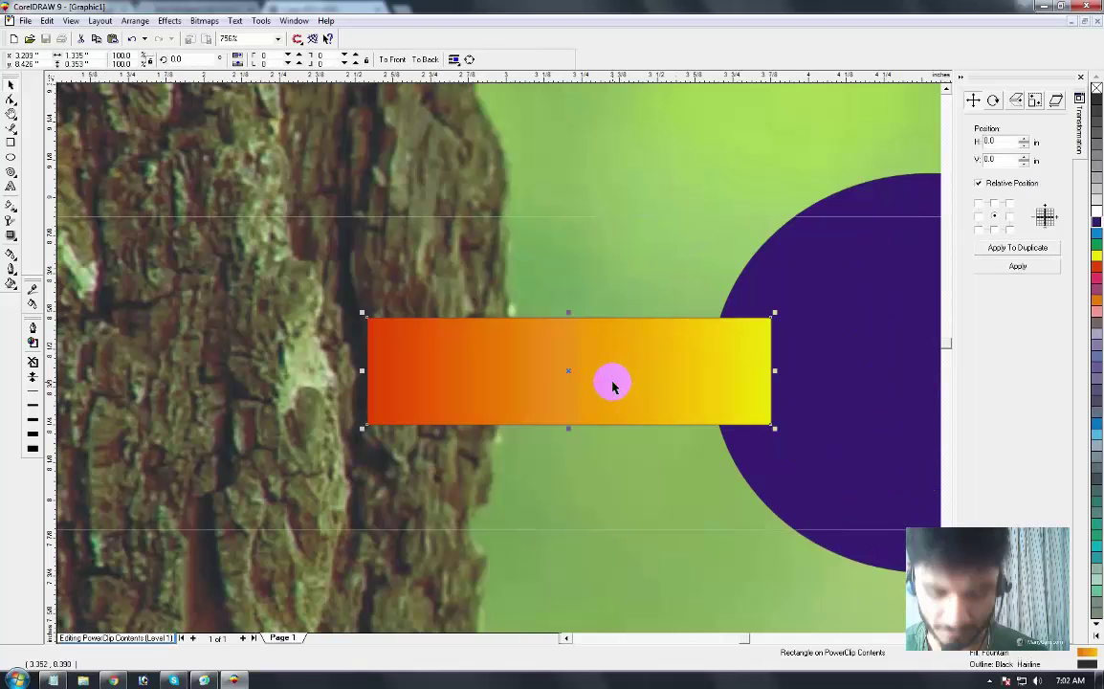
left_click(852, 360)
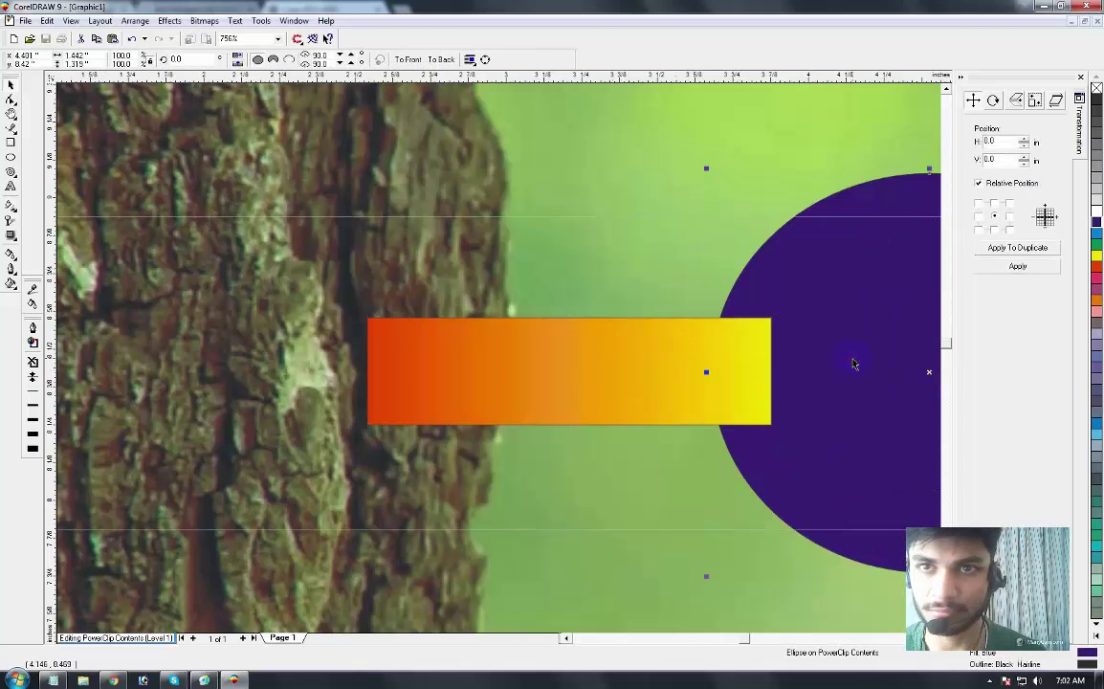
key("shift+Page_Up")
left_click(612, 382)
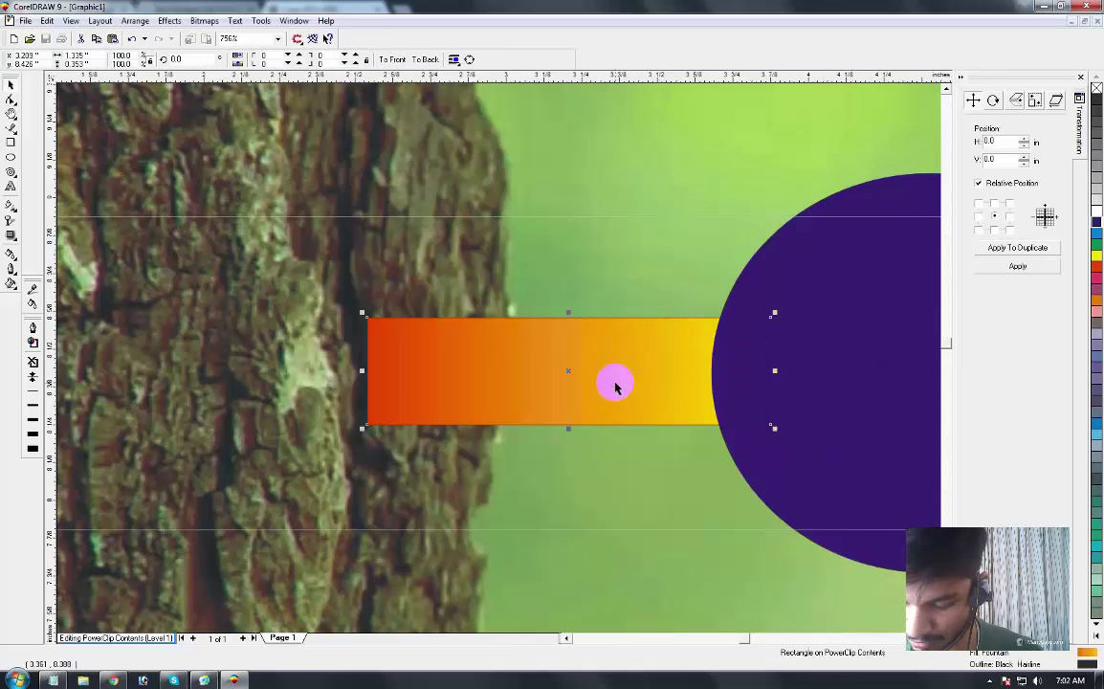
left_click(829, 255)
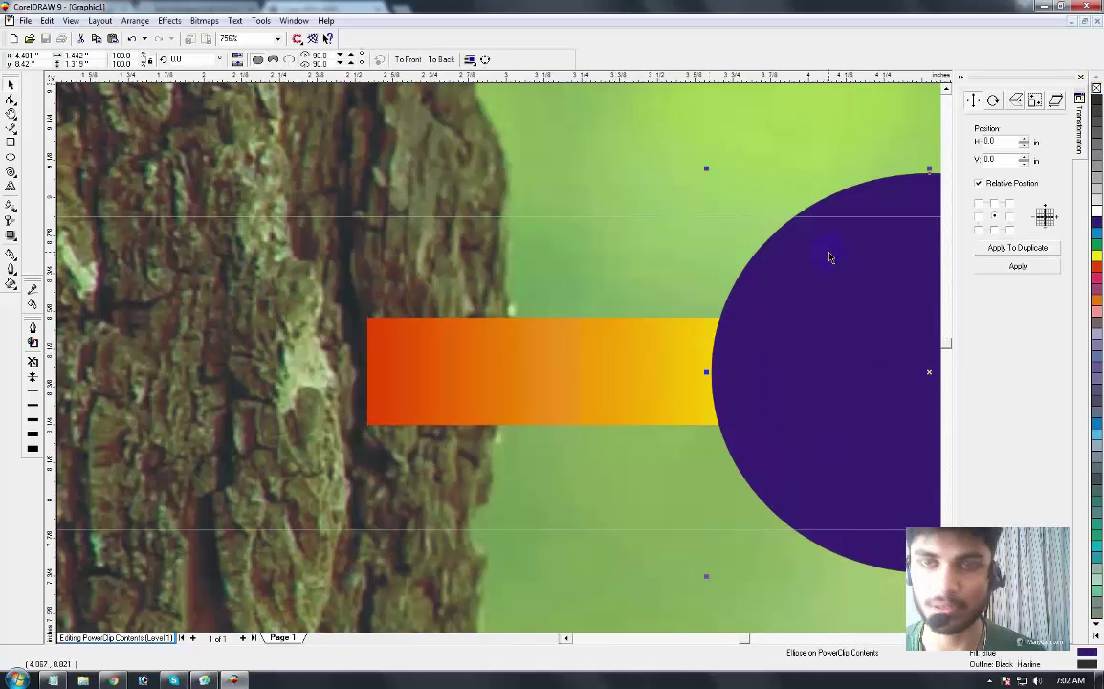
left_click(829, 256, "ctrl")
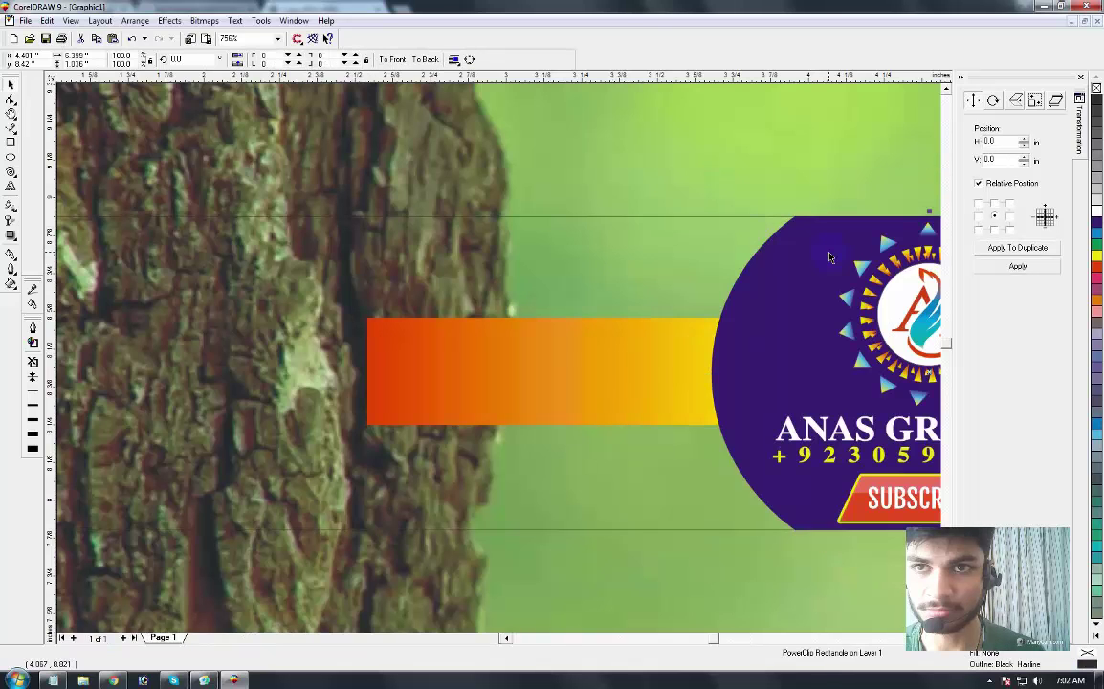
key("F3")
left_click(697, 529)
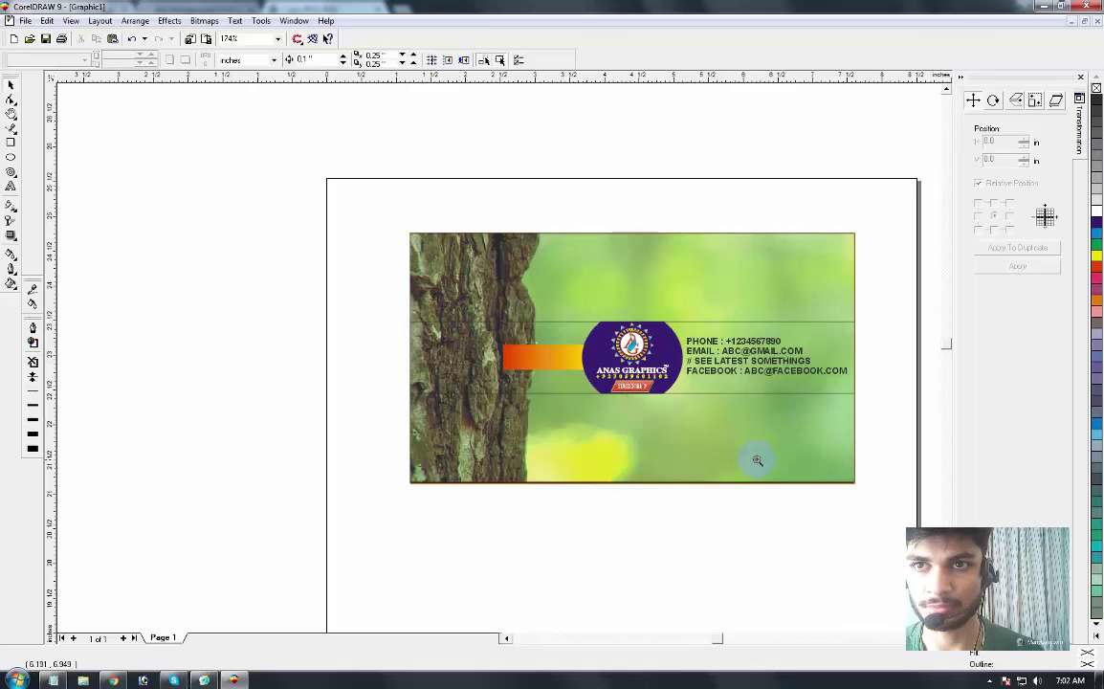
left_click(660, 418)
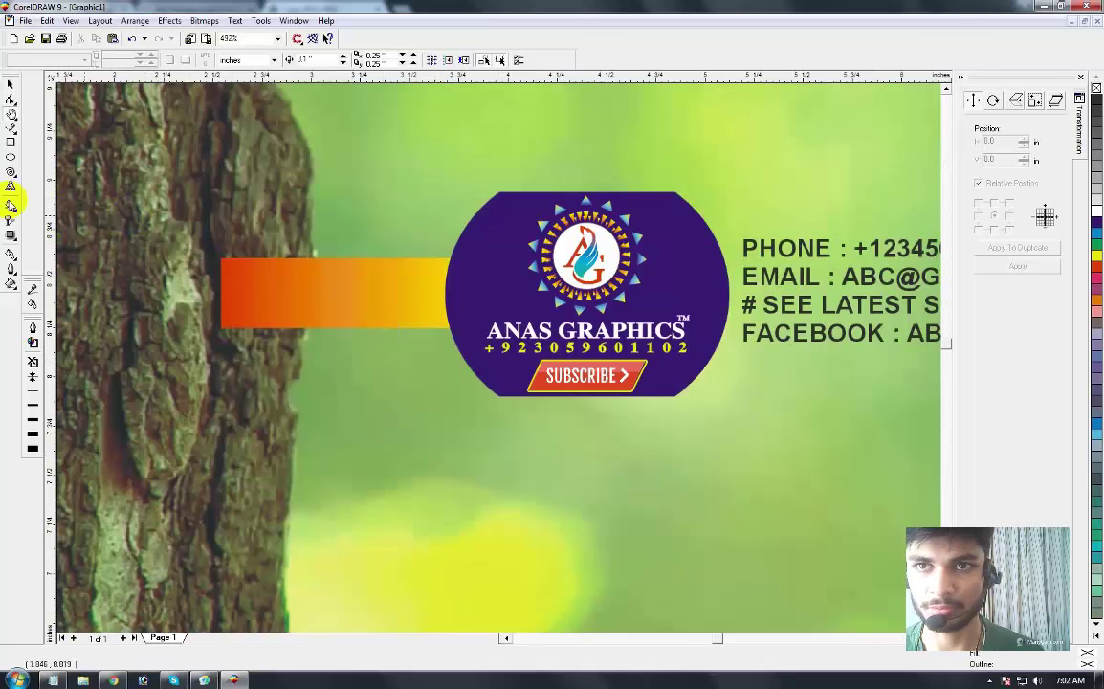
left_click(10, 187)
Step: Add the text 'Subscribe', move it onto the gradient bar and enlarge it slightly
left_click(281, 449)
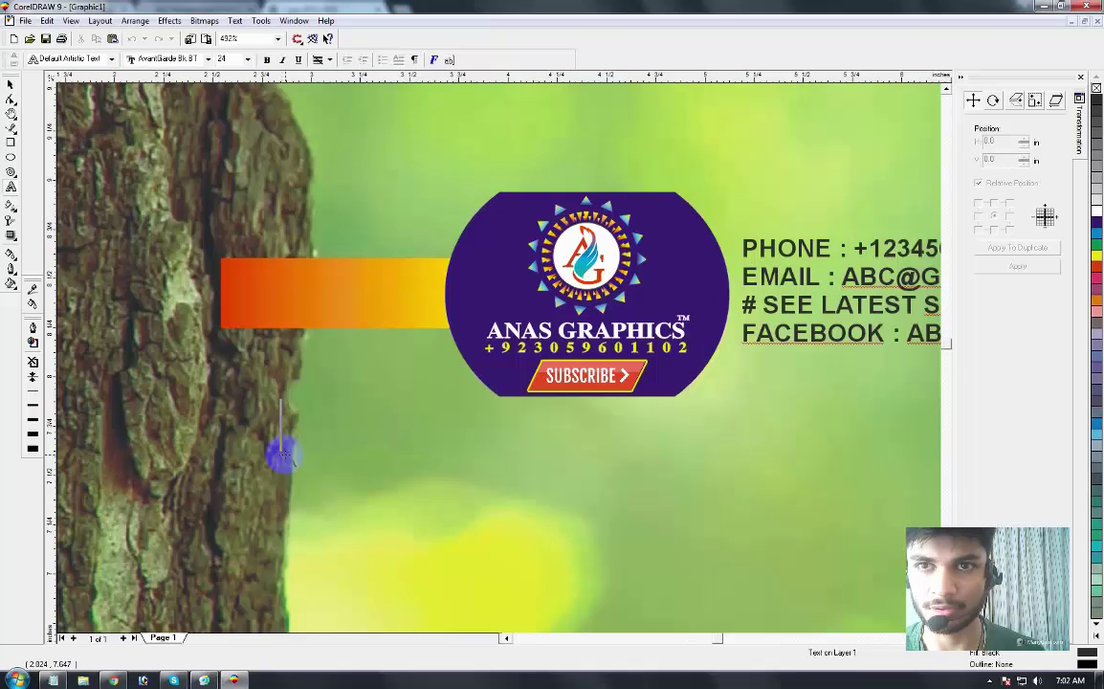
type("Subs")
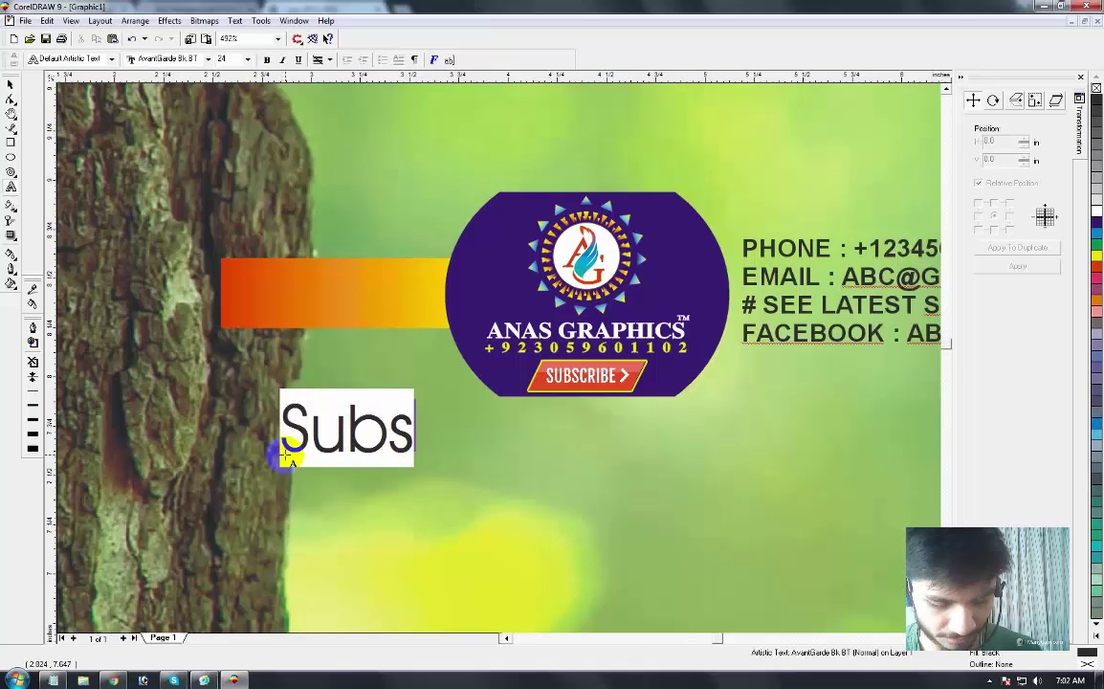
type("cribe")
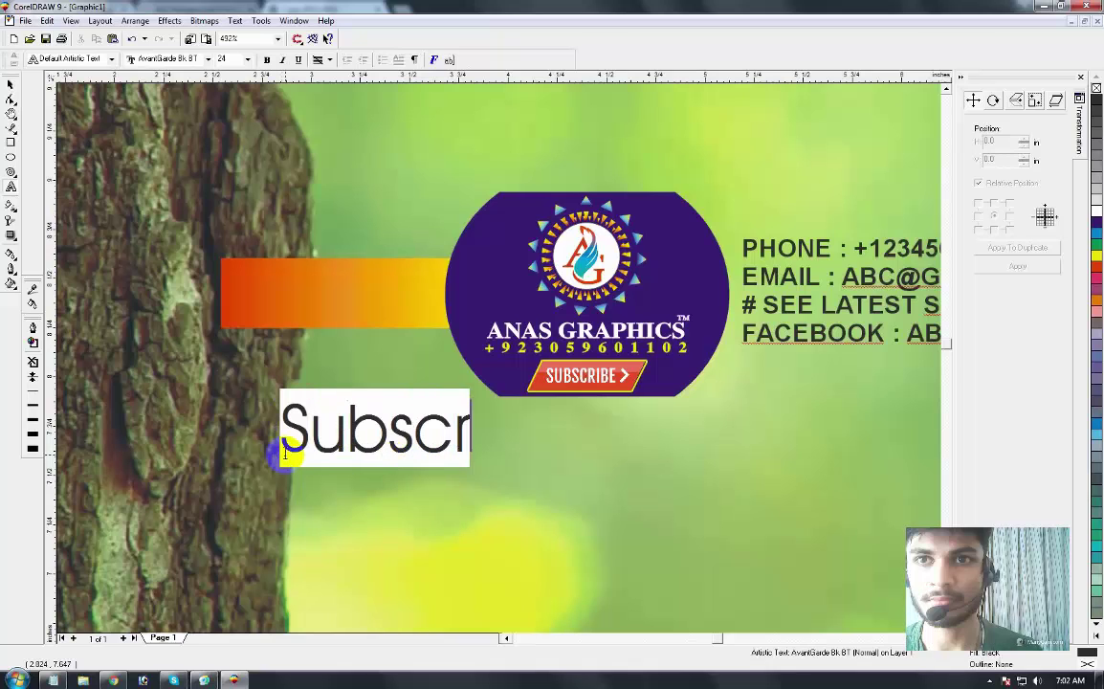
left_click(11, 84)
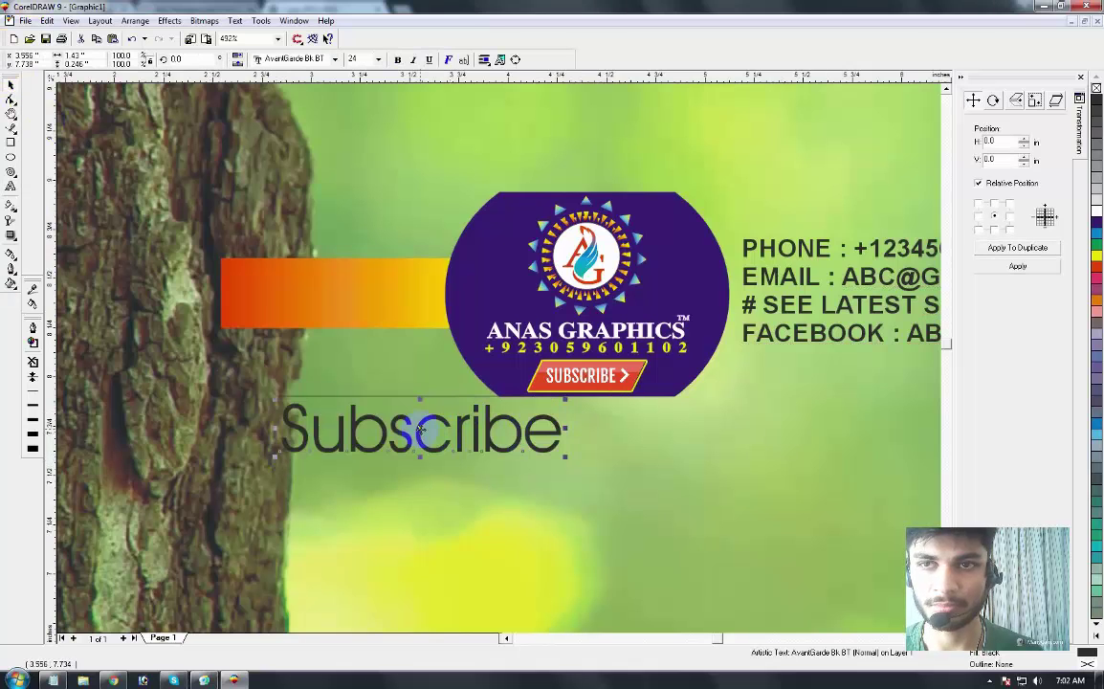
left_click_drag(416, 358, 500, 271)
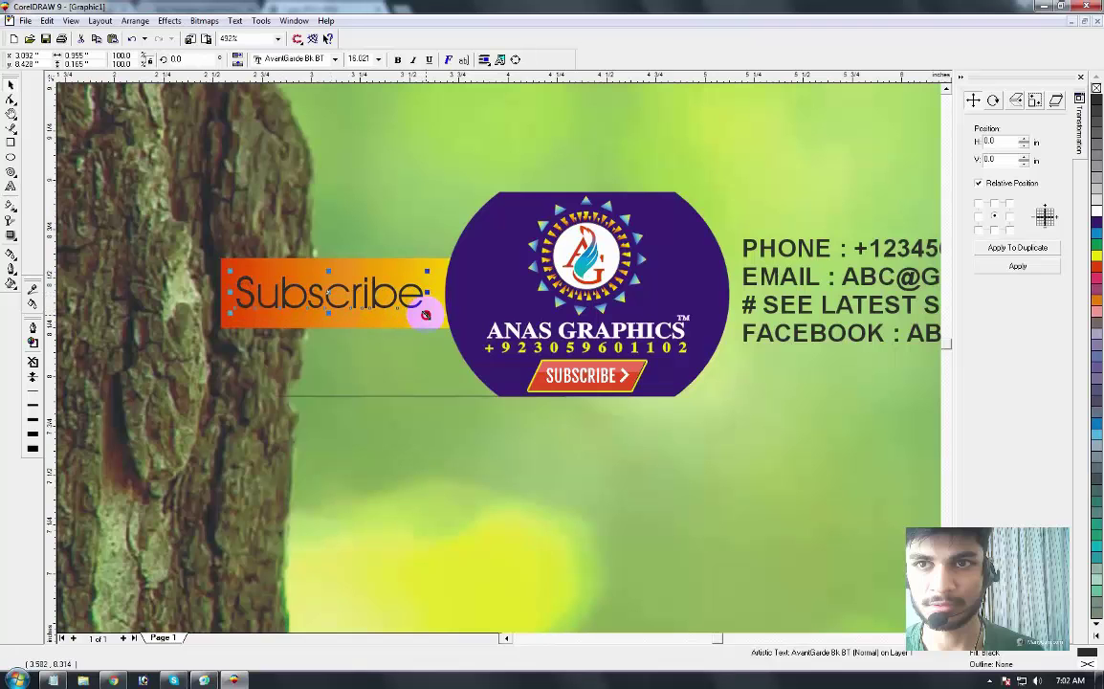
left_click_drag(423, 312, 443, 318)
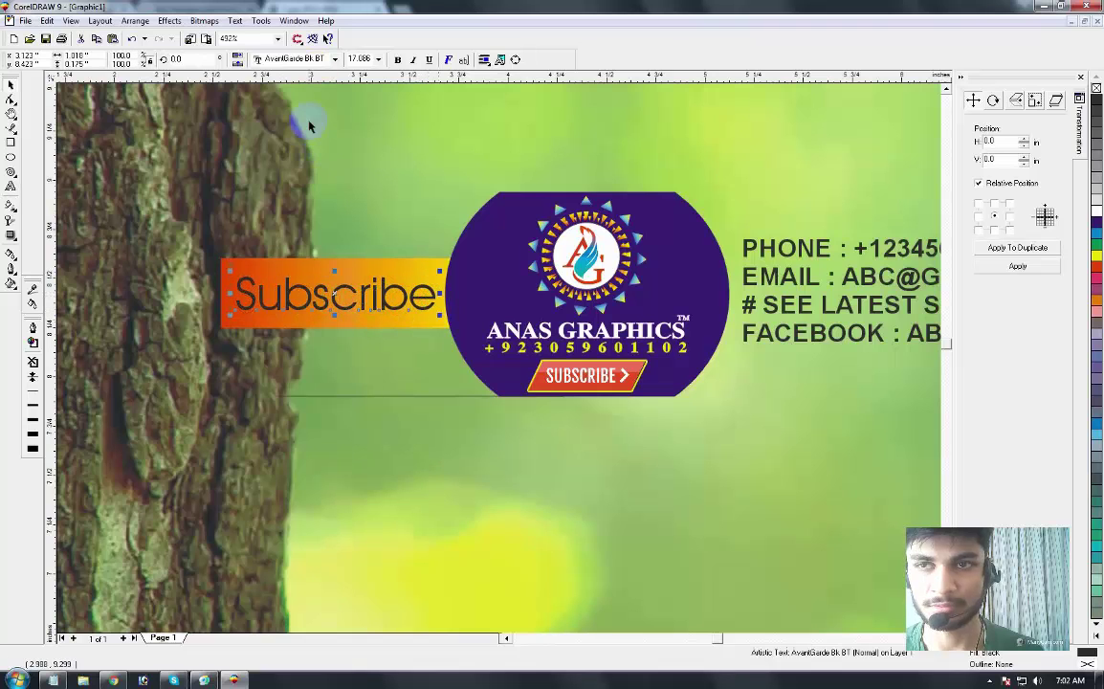
Step: Set 'Subscribe' in the Aristocrat font and enlarge it to fill the bar
left_click(290, 59)
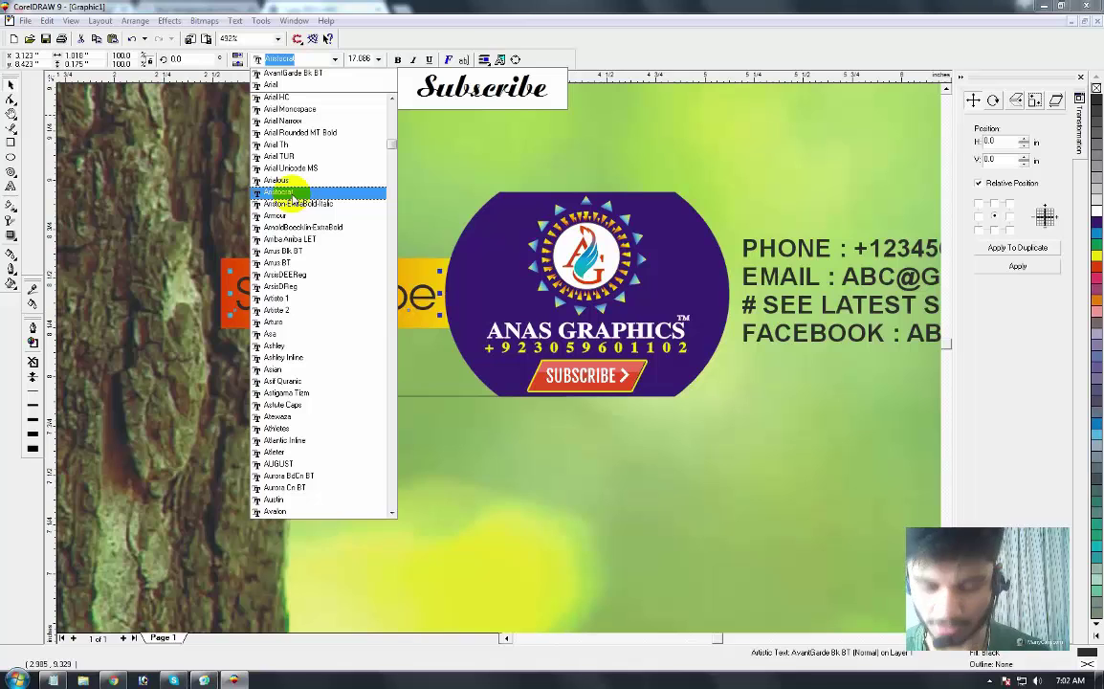
left_click(294, 194)
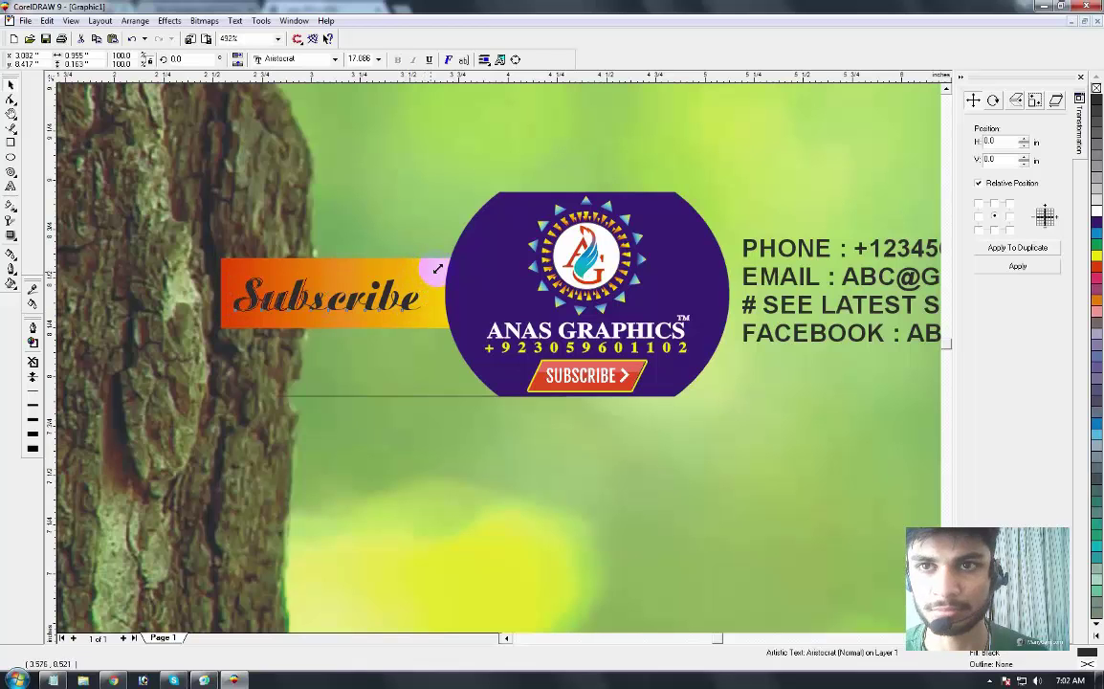
left_click_drag(433, 261, 442, 256)
Step: Try several palette colours on 'Subscribe' and settle on a dark fill
left_click(1096, 215)
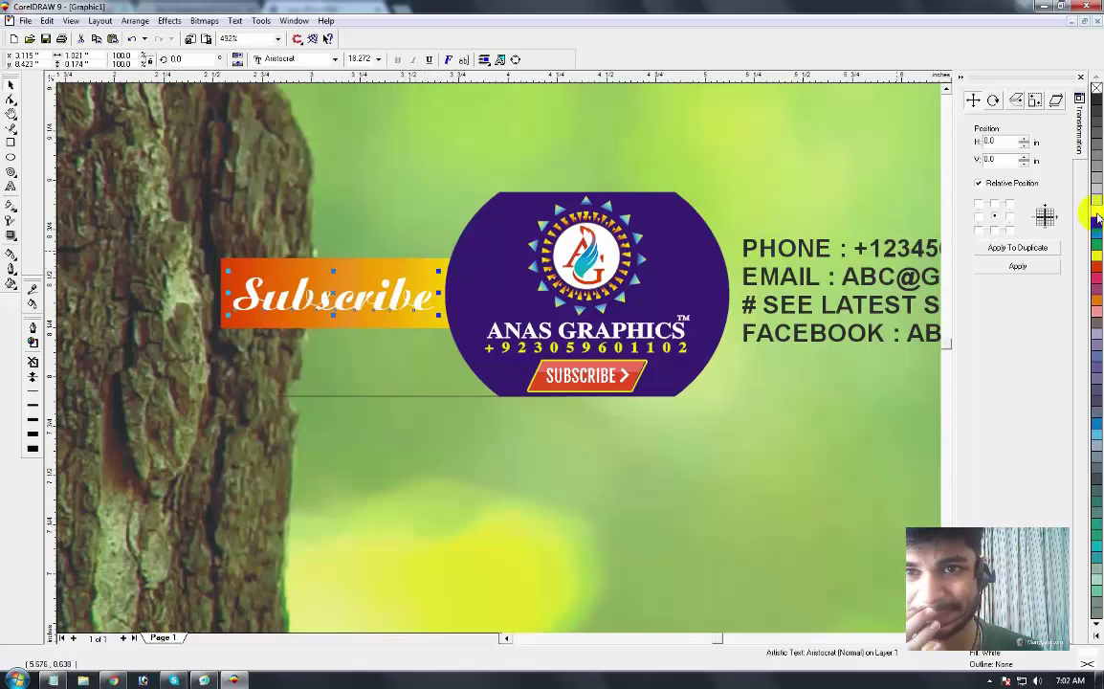
left_click(1096, 250)
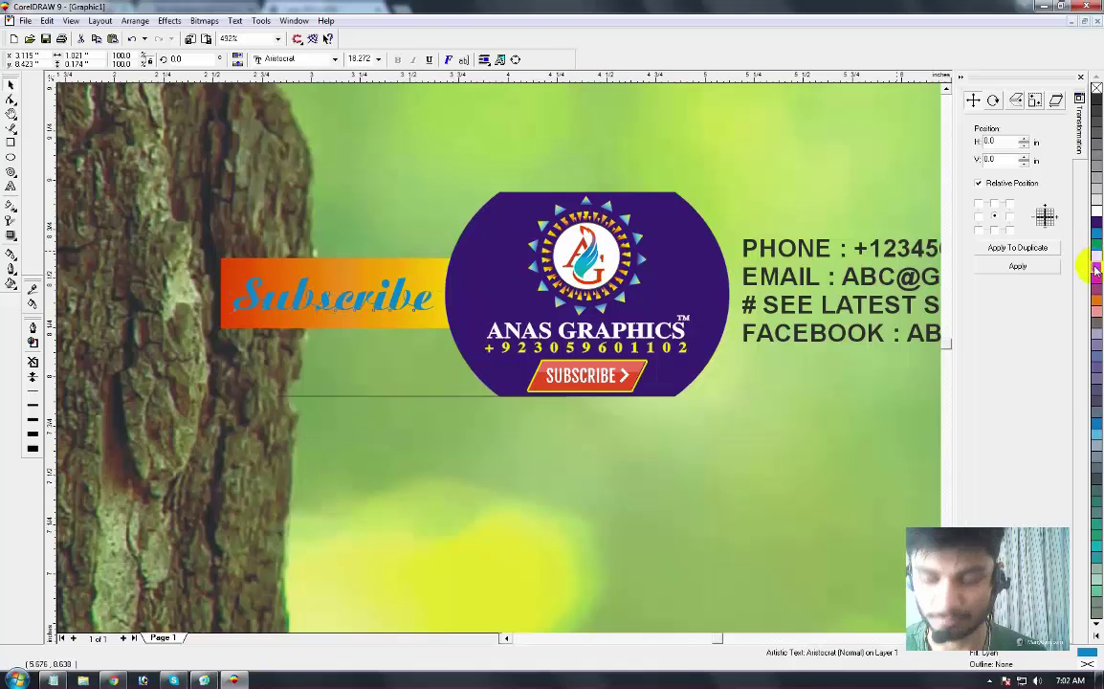
left_click(1097, 272)
left_click(1096, 255)
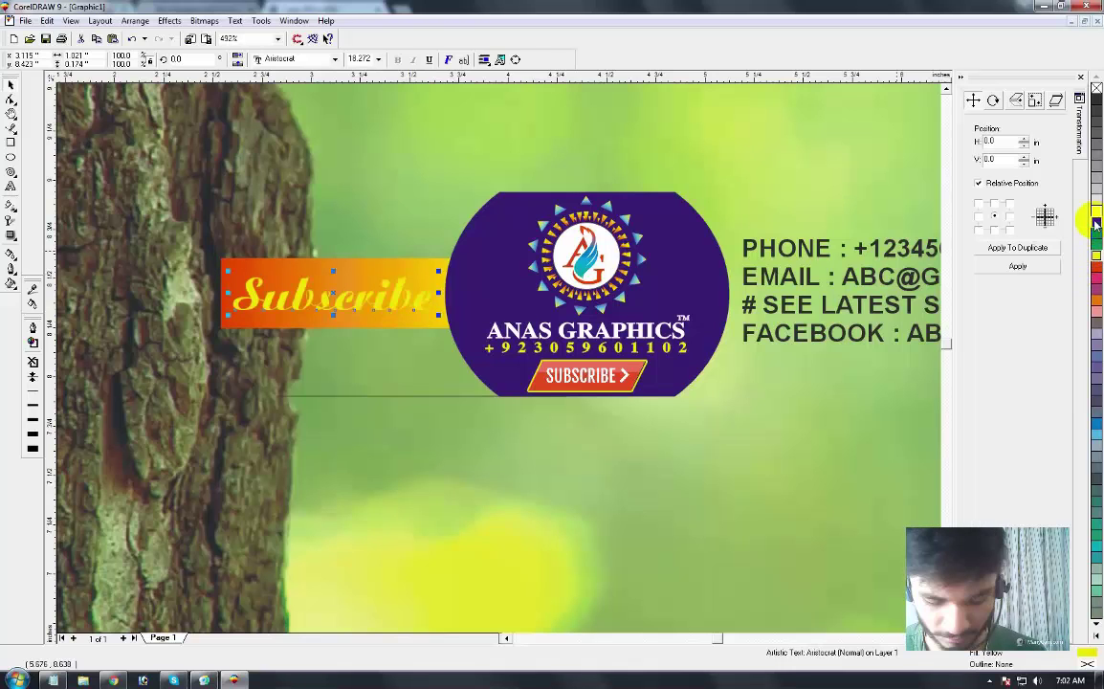
left_click(1096, 216)
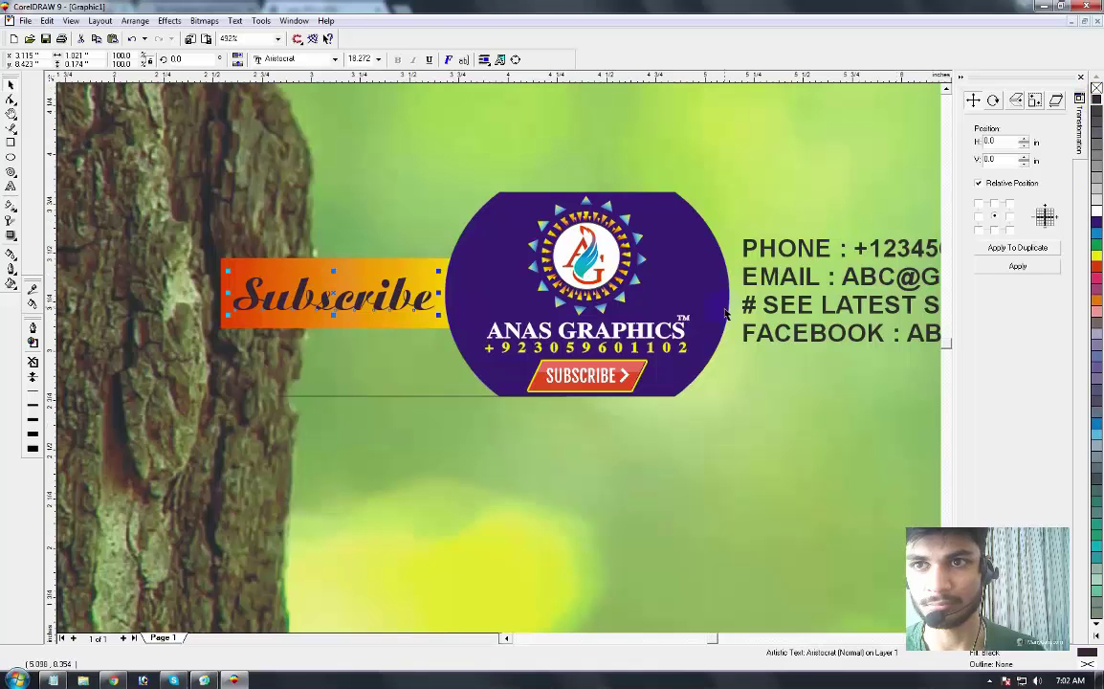
key("F3")
left_click(301, 426)
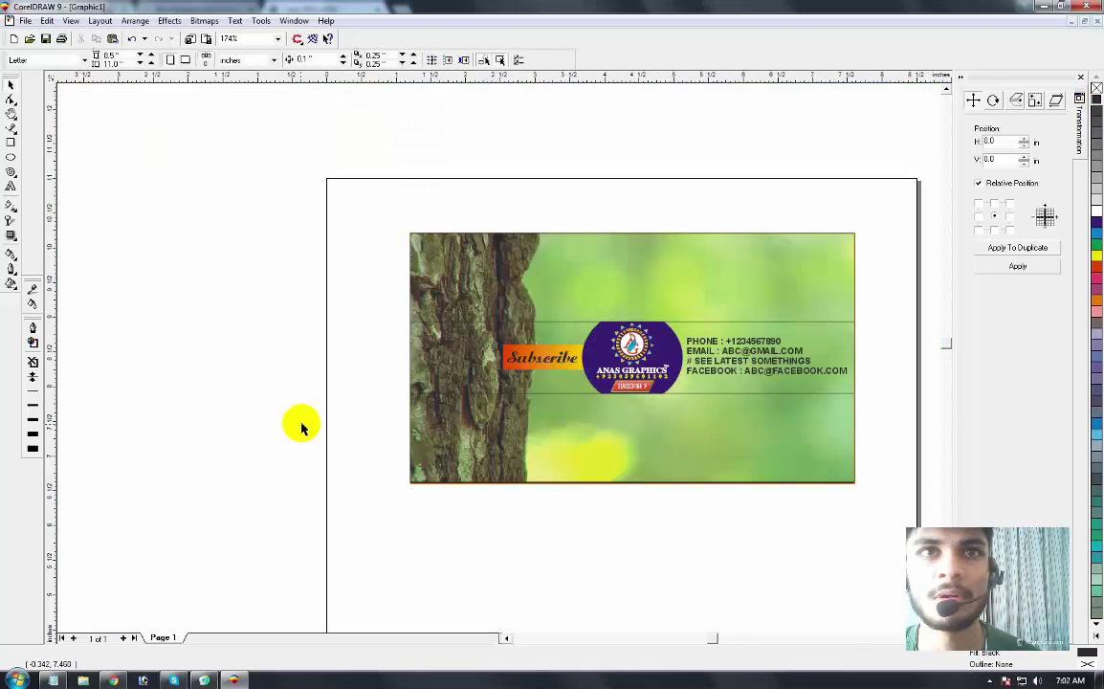
Step: Select all the banner objects, then undo their accidental deletion
left_click(485, 385)
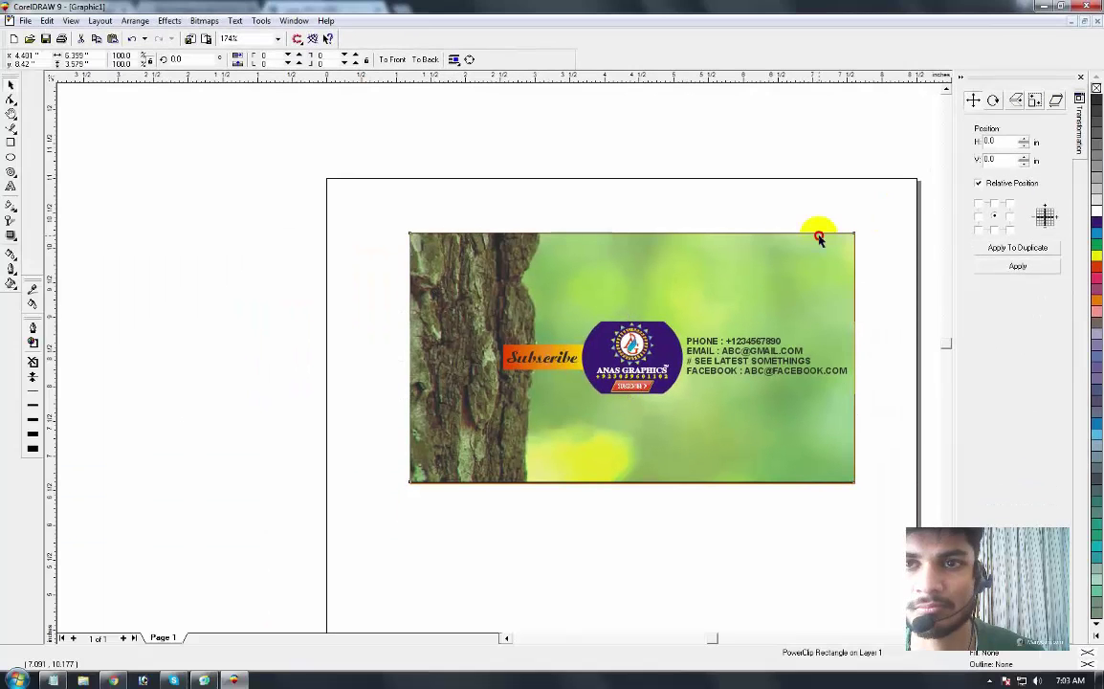
left_click(818, 238)
right_click(1097, 85)
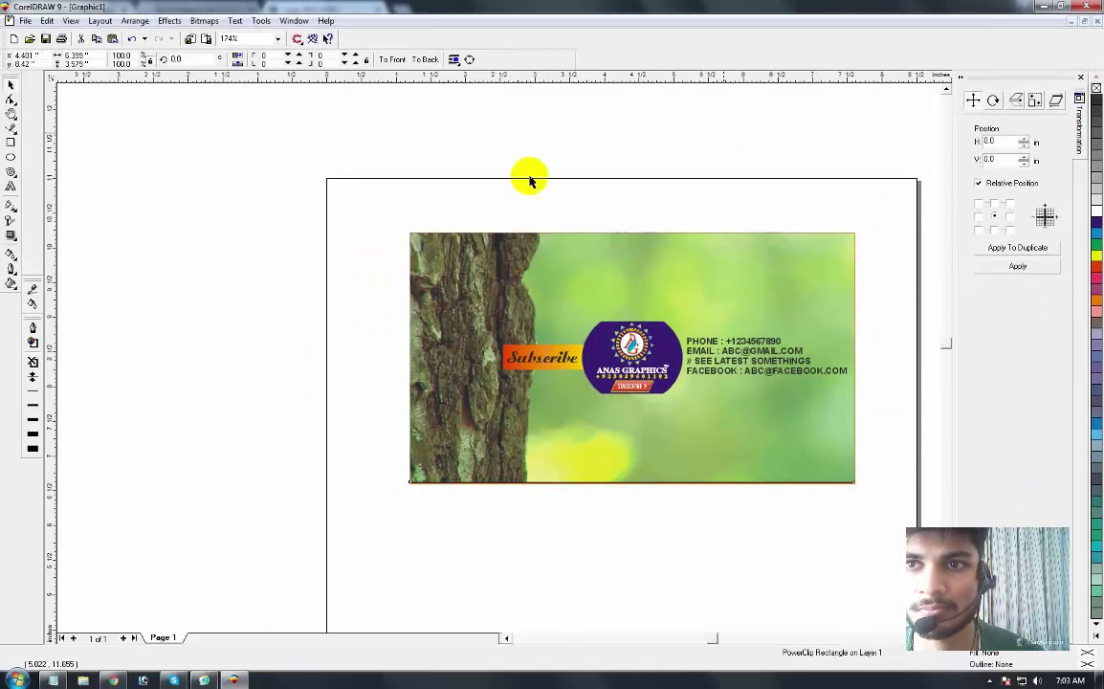
left_click_drag(383, 176, 880, 509)
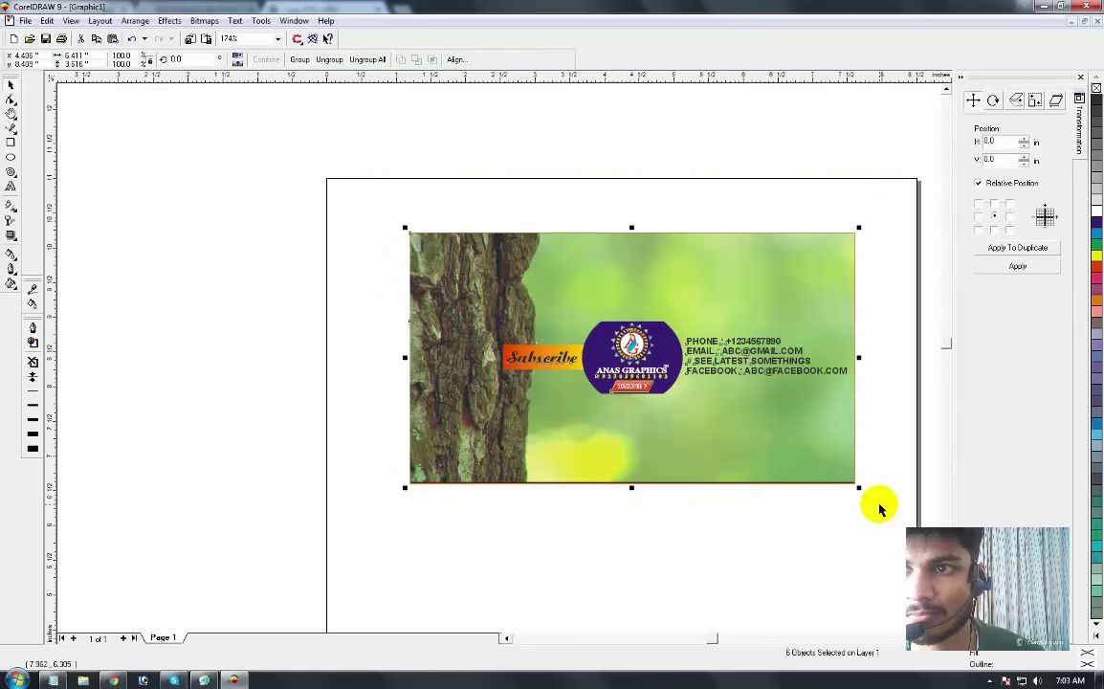
key("Delete")
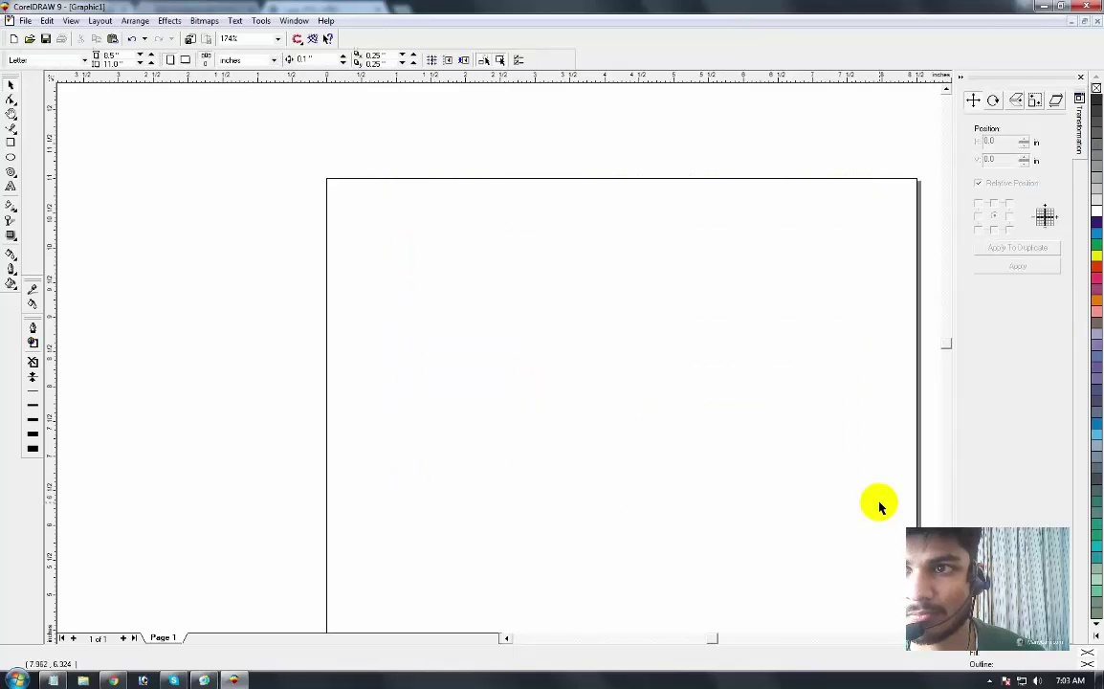
key("ctrl+z")
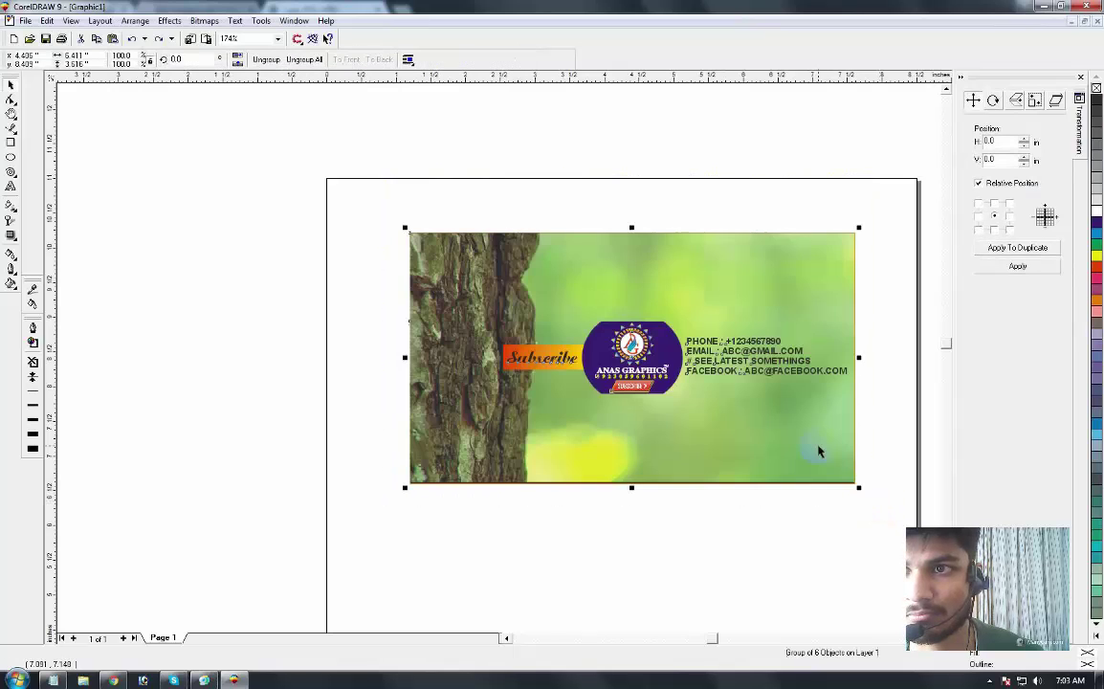
Step: Fit the selected banner to the window and open the Export dialog
key("F3")
key("F2")
left_click_drag(357, 202, 657, 402)
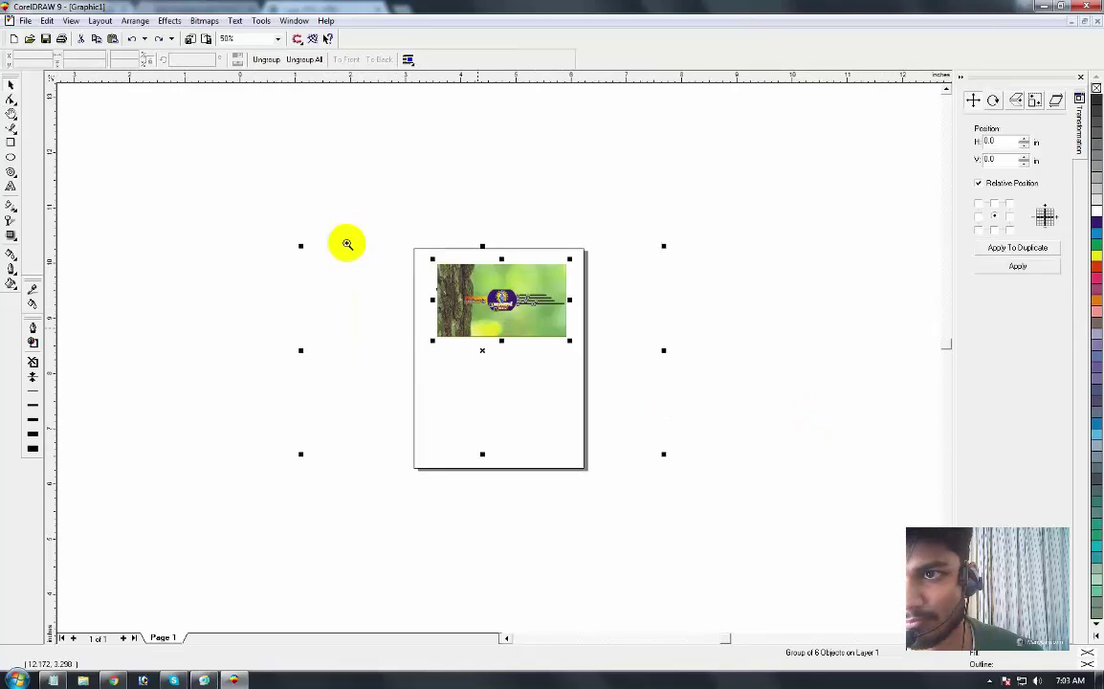
key("shift+F2")
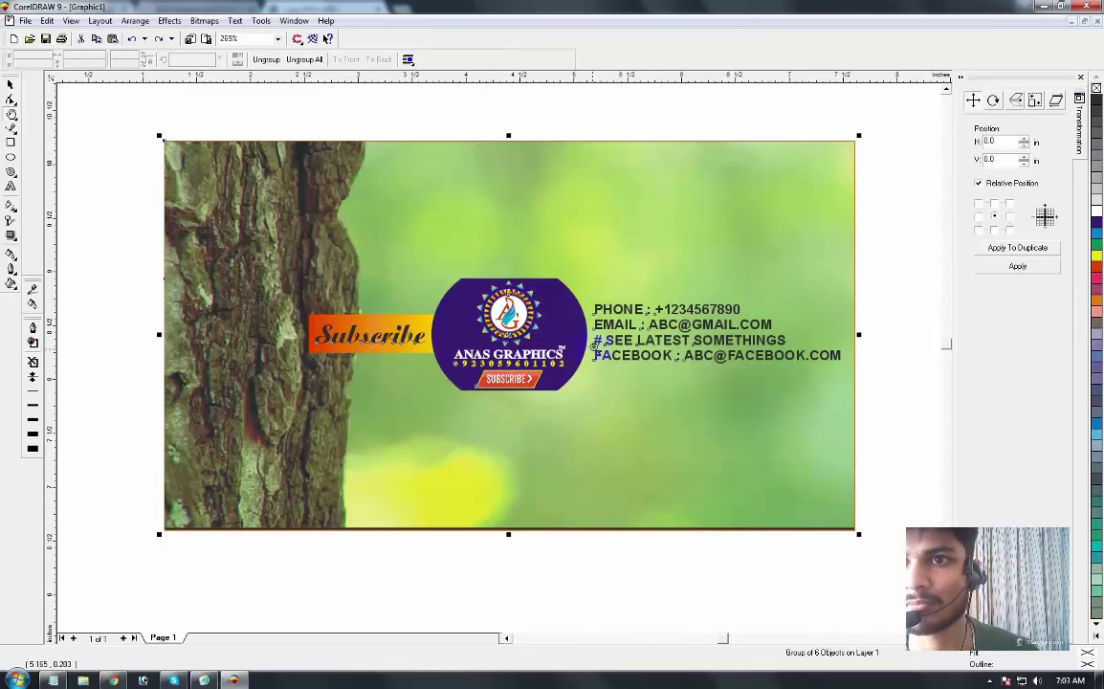
key("ctrl+e")
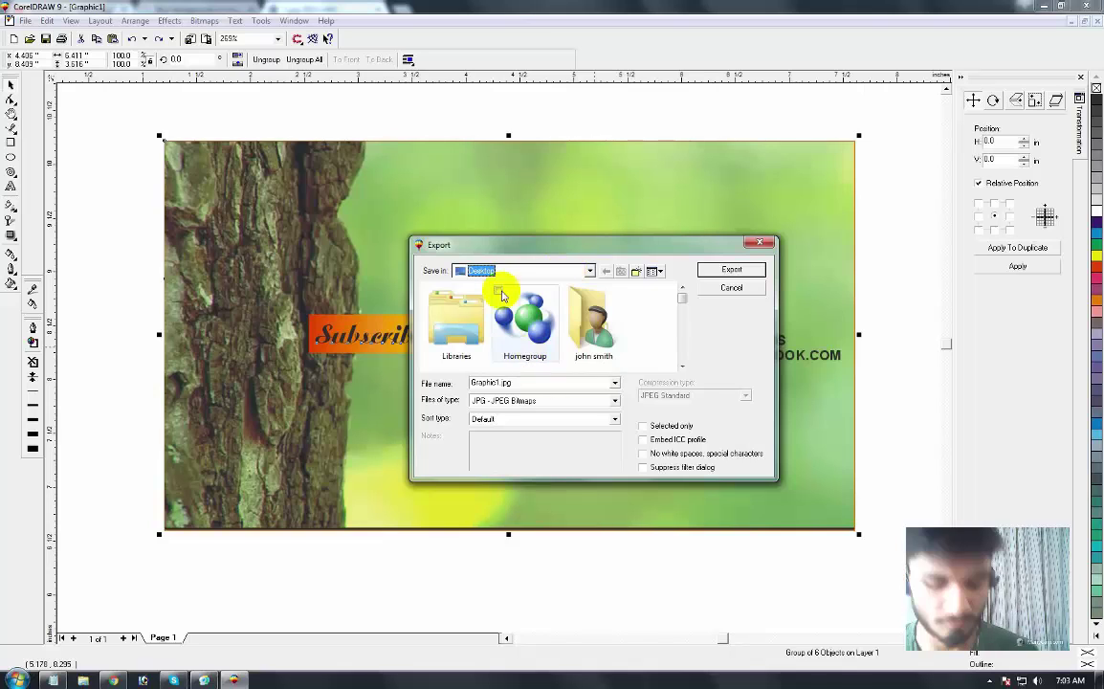
Step: Export only the selected banner as JPG 'new channel art for youtube', accepting default bitmap and JPEG settings
double_click(523, 385)
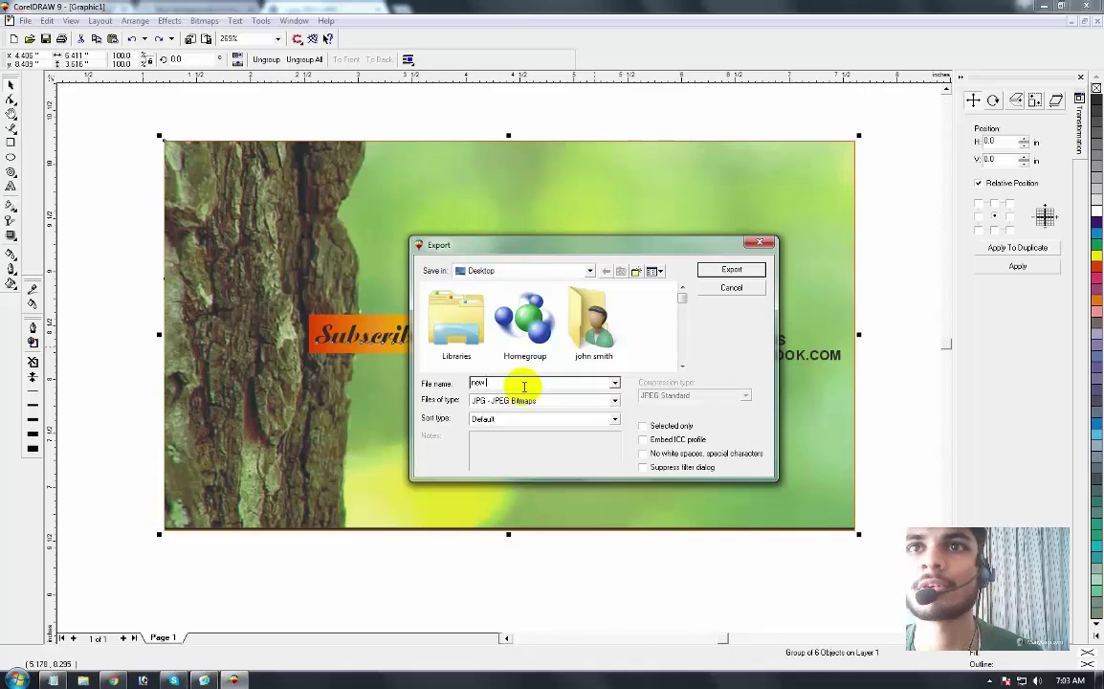
type("l art")
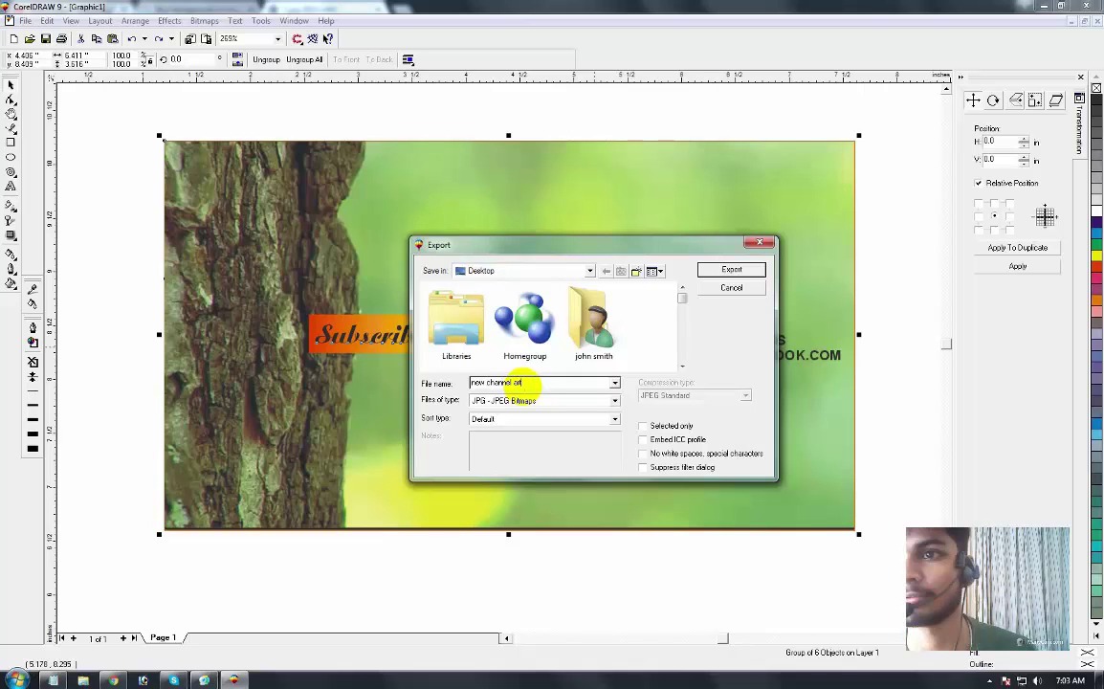
type(" for youtube")
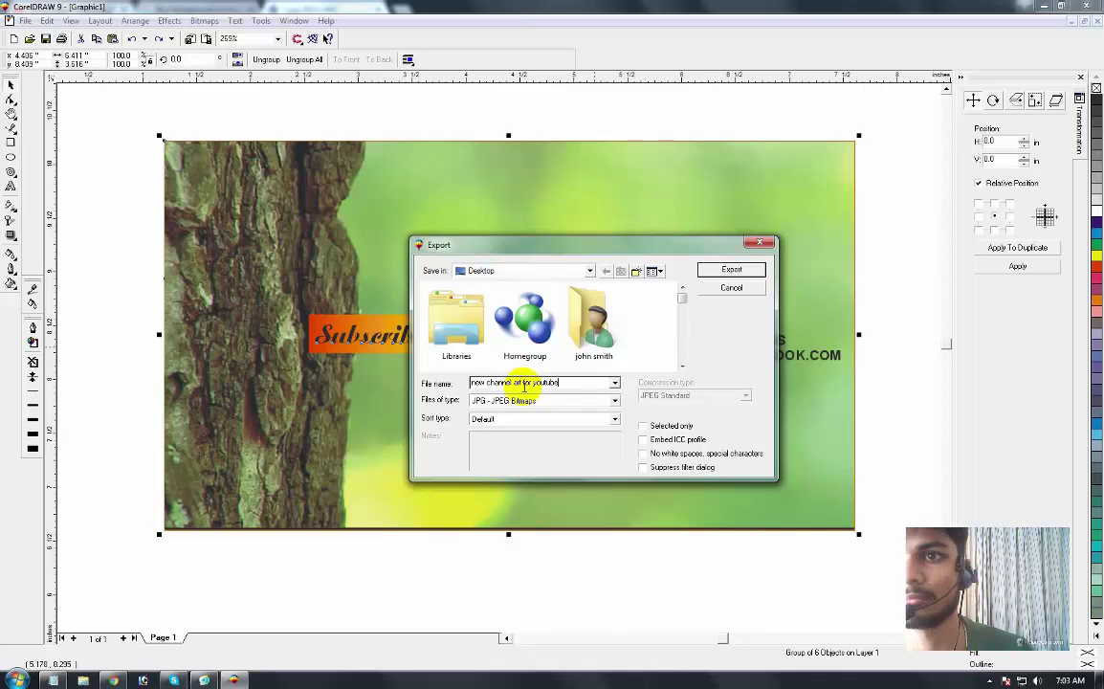
left_click(650, 428)
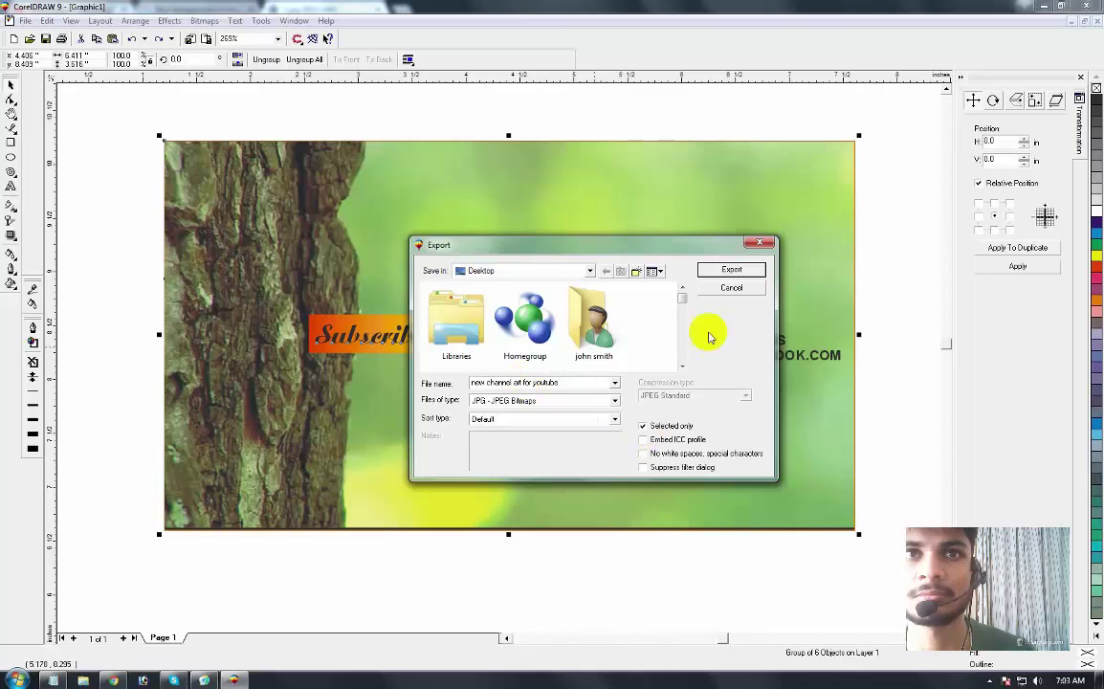
left_click(732, 272)
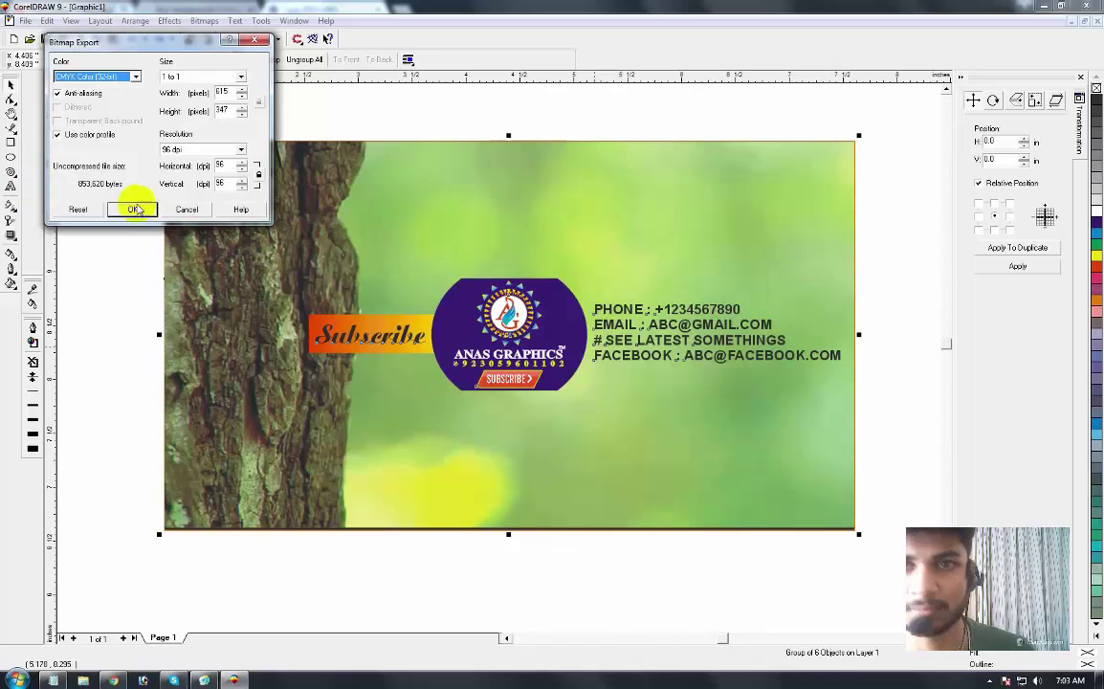
left_click(132, 209)
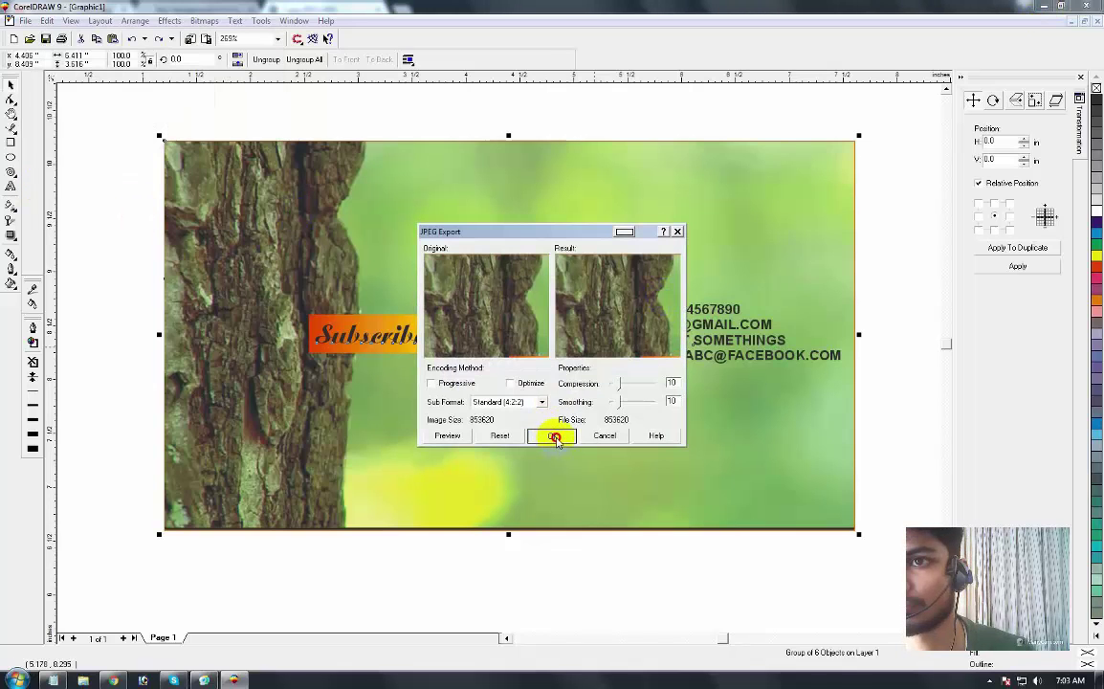
left_click(552, 436)
Step: Minimize CorelDRAW and the browser to reveal the desktop
left_click(1043, 7)
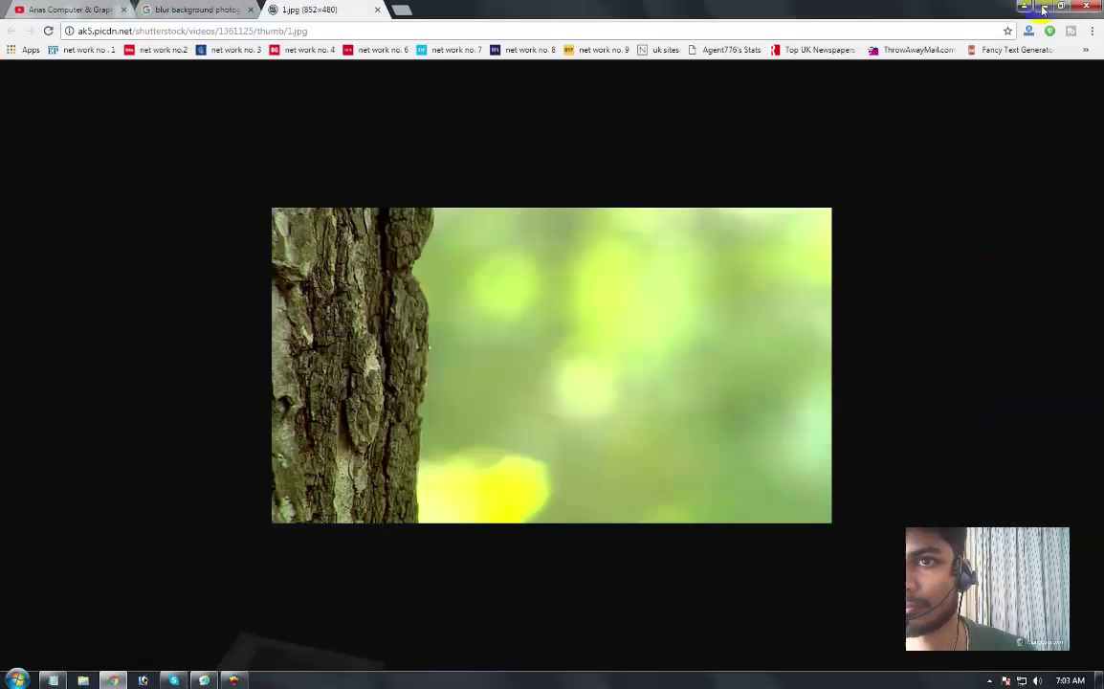
left_click(1043, 7)
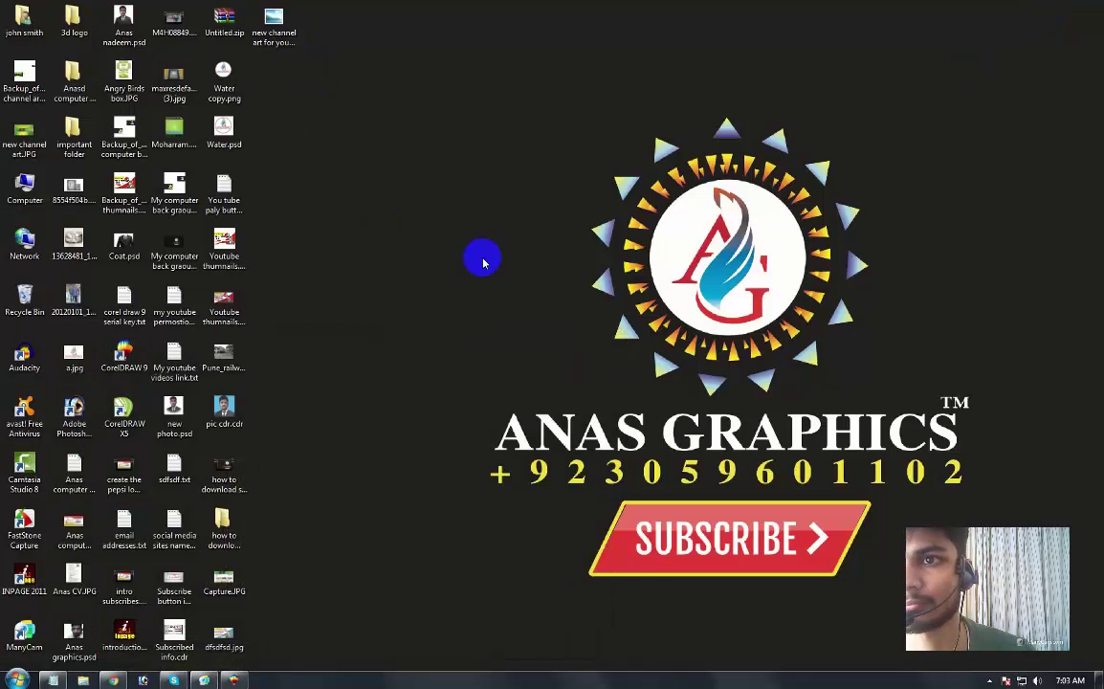
left_click(763, 574)
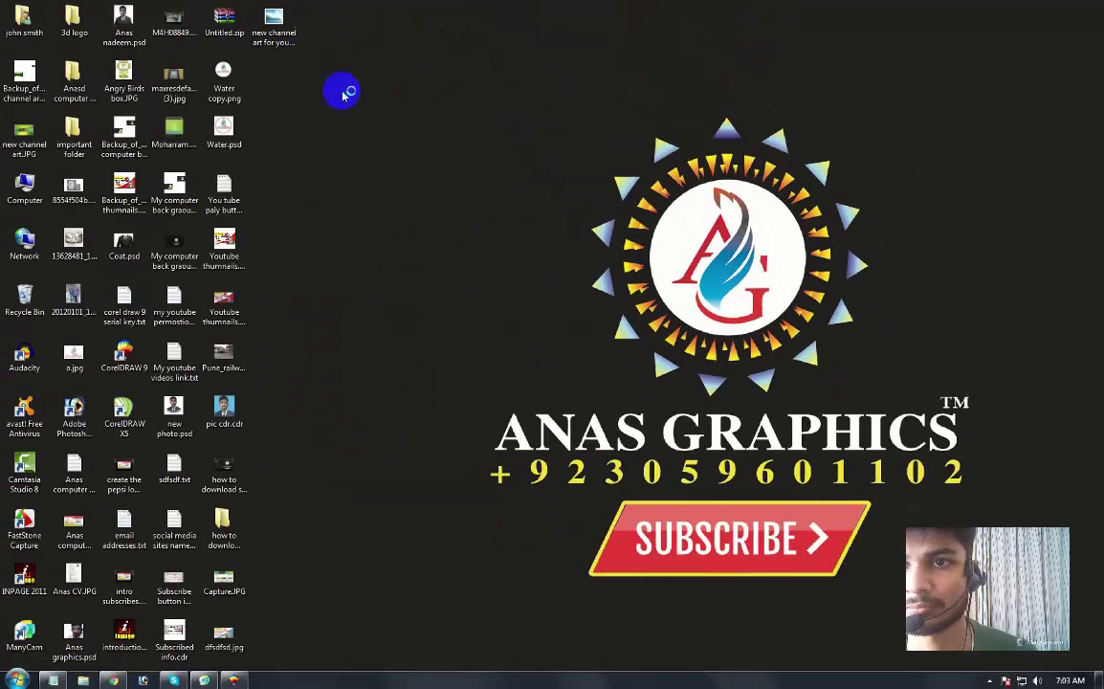
Step: Refresh the desktop and open new channel art for youtube.jpg
right_click(391, 132)
left_click(422, 167)
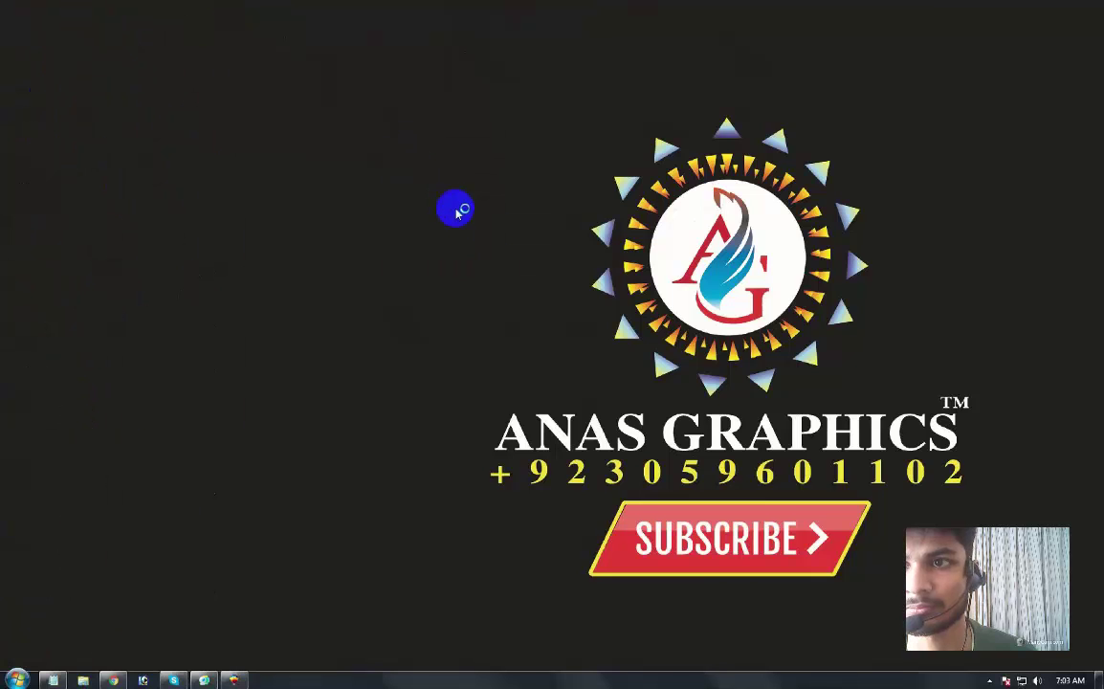
right_click(421, 166)
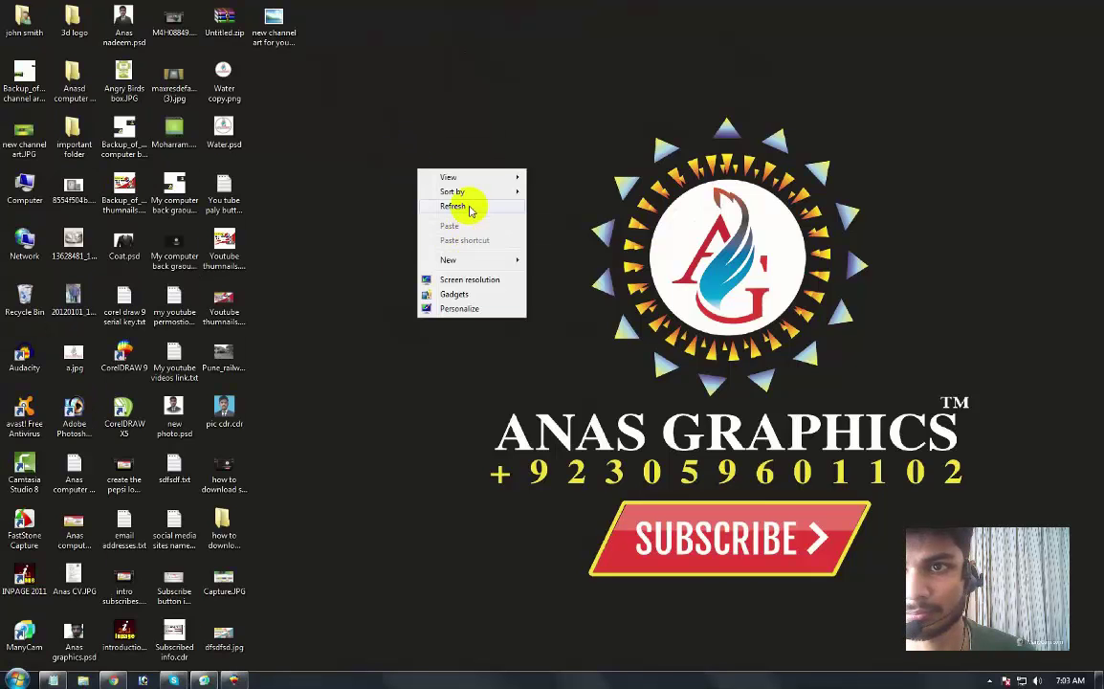
left_click(467, 209)
left_click(275, 35)
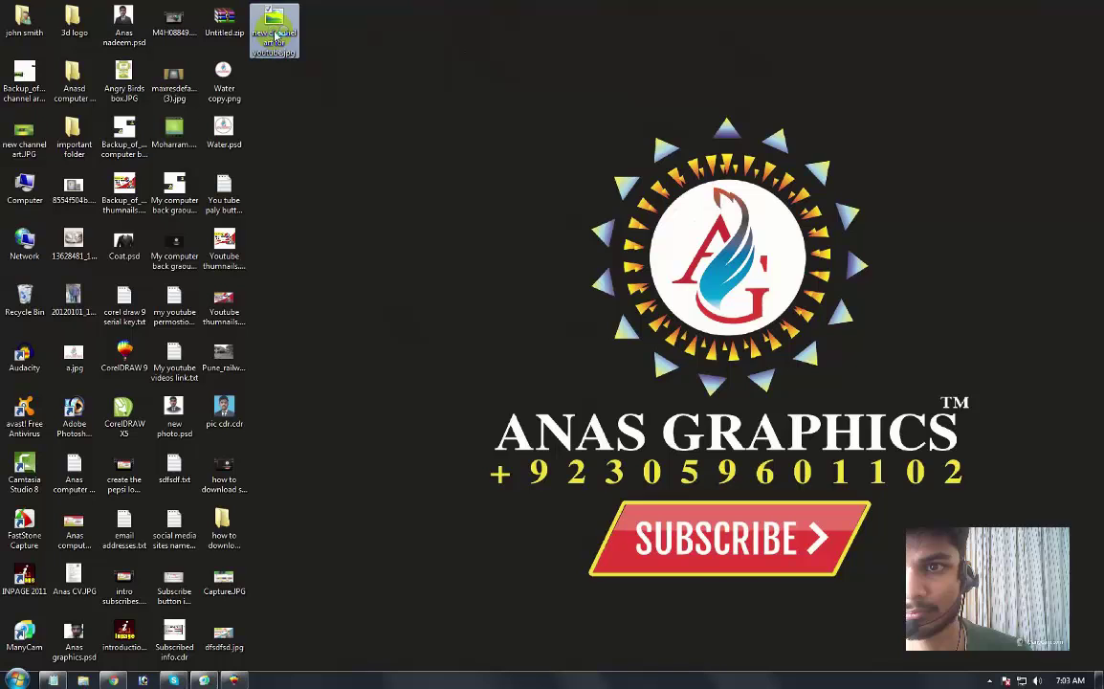
double_click(275, 35)
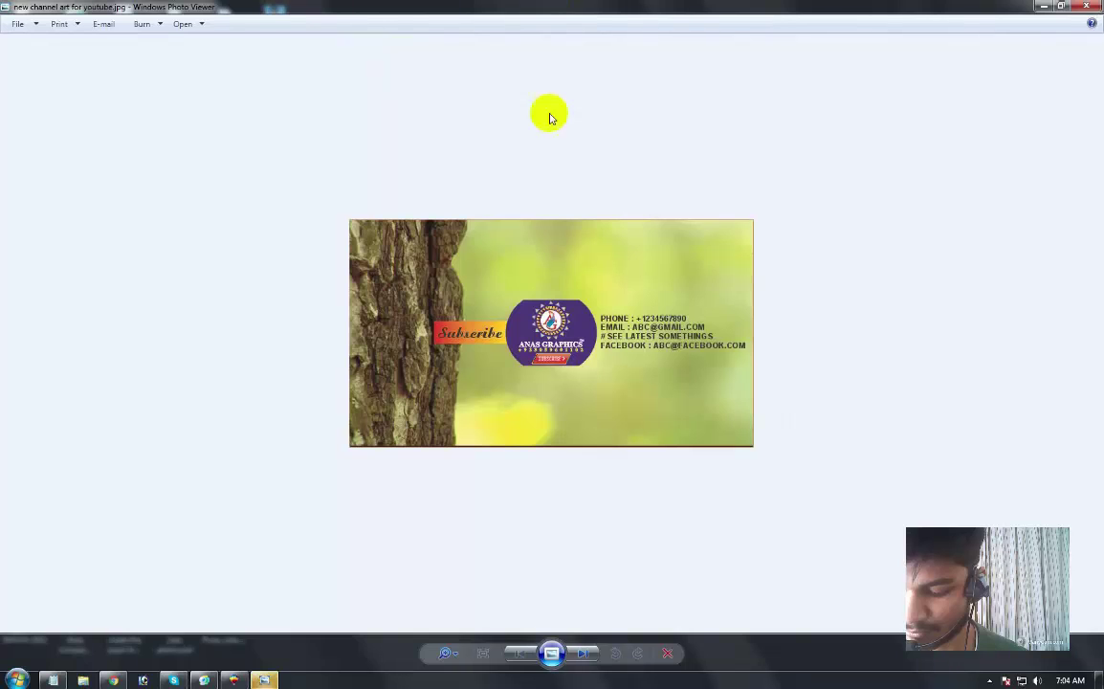
Step: Zoom in and out on the exported banner, then close Windows Photo Viewer
scroll(561, 308, "up", 1)
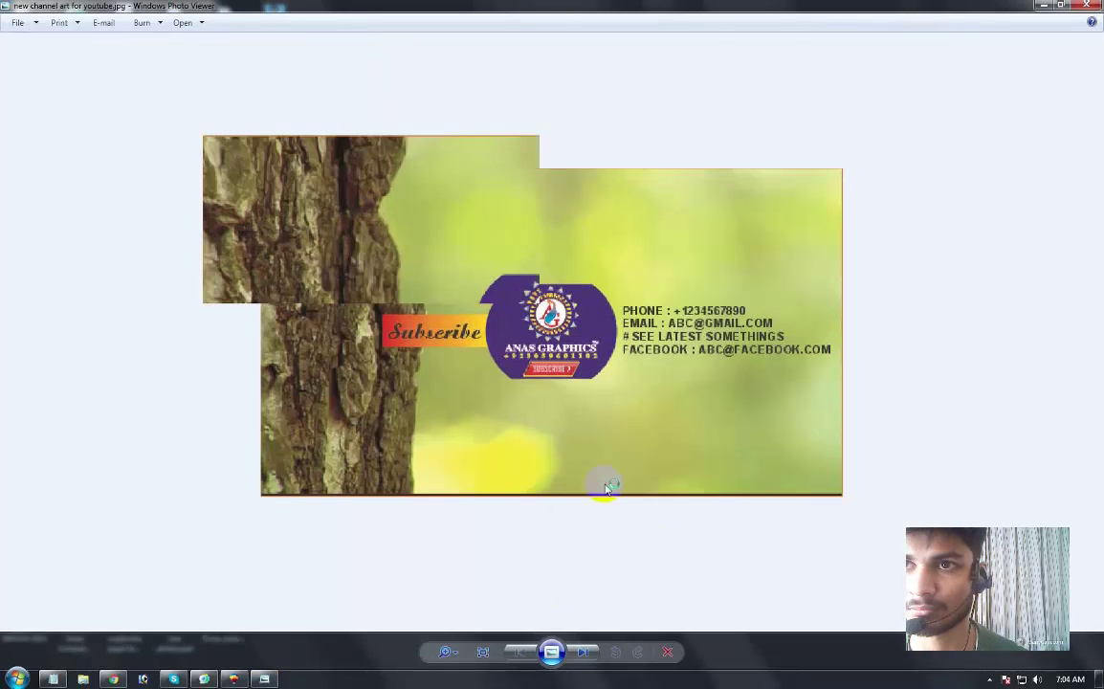
scroll(606, 488, "down", 1)
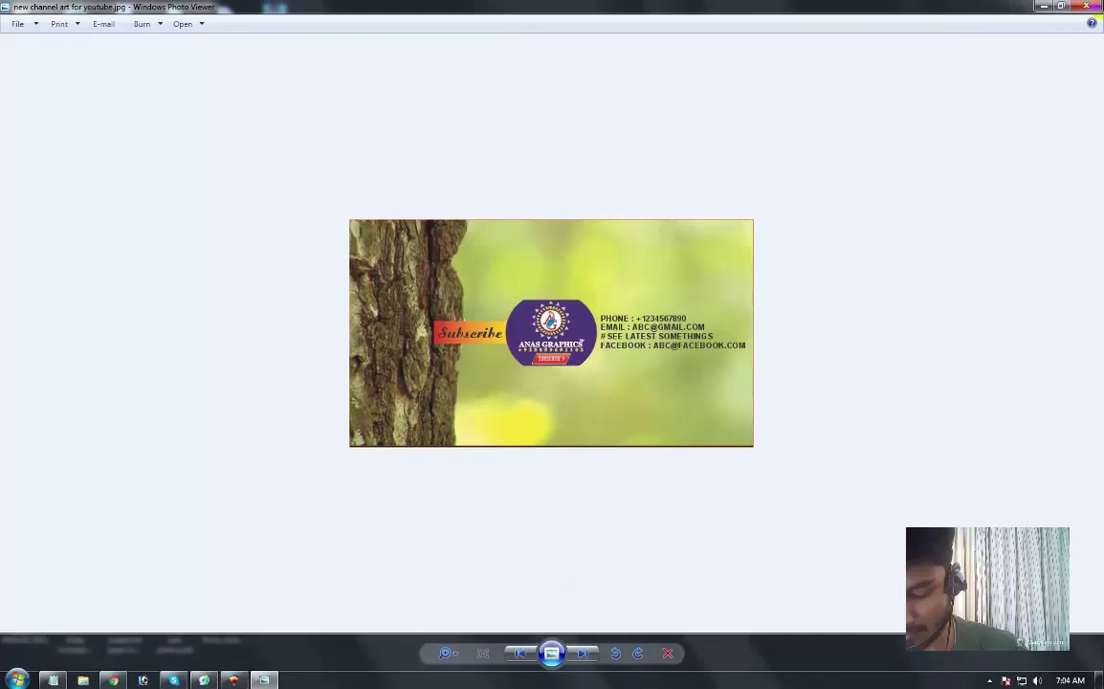
left_click(1095, 6)
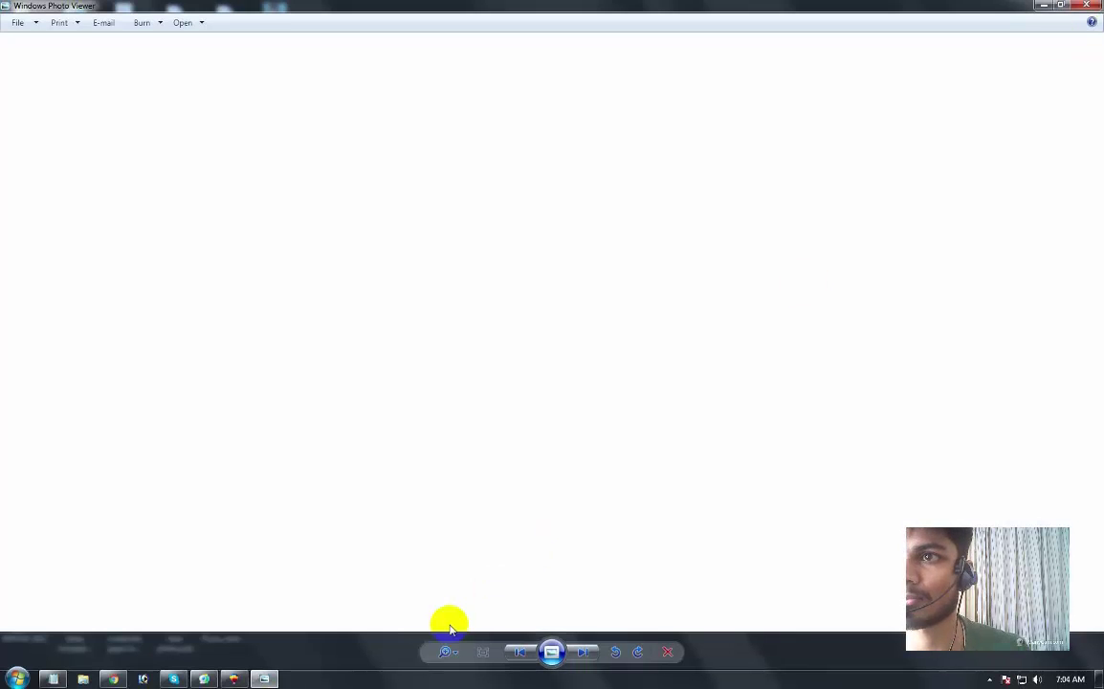
left_click(1087, 8)
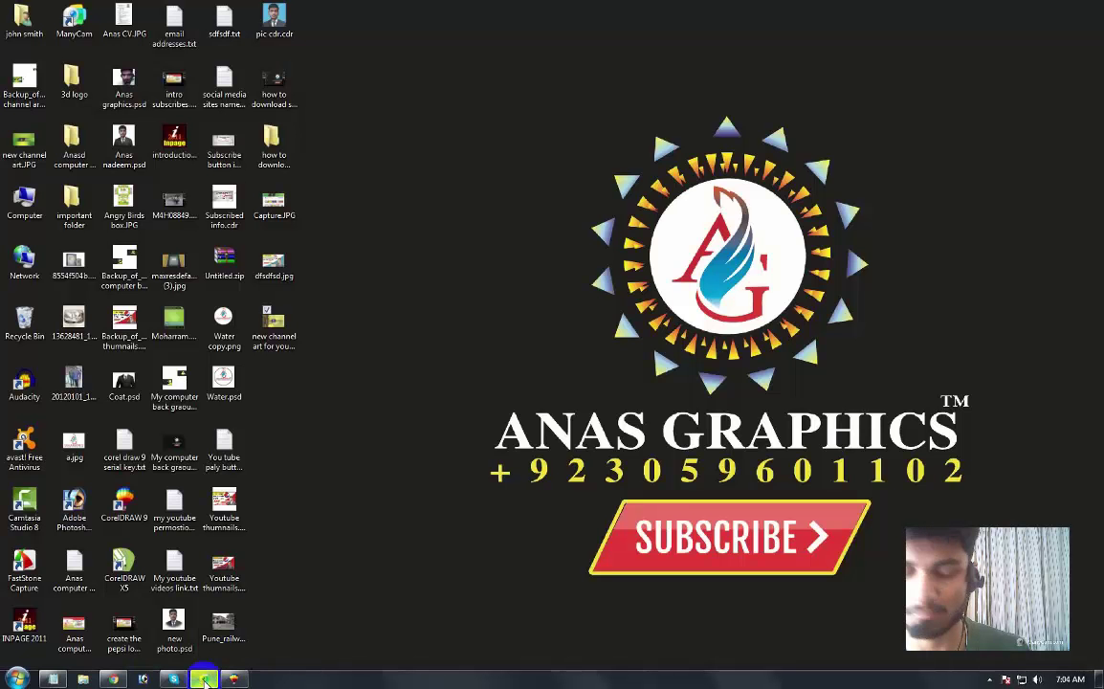
Step: Switch ManyCam from recording to camera mode and minimize its window
left_click(203, 679)
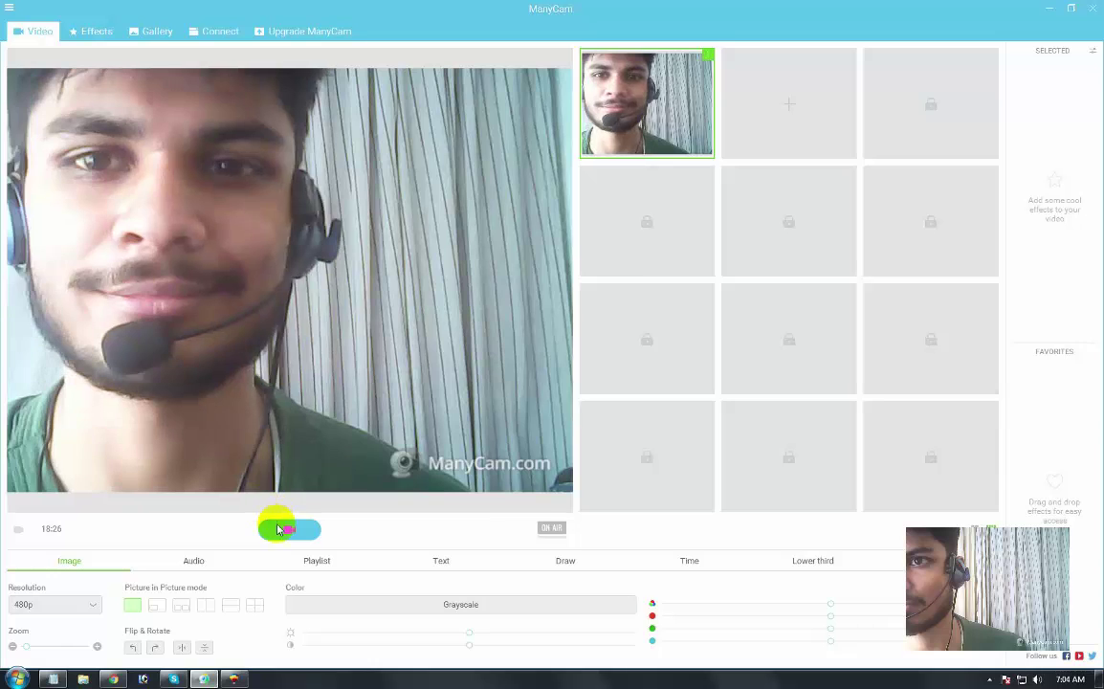
left_click(285, 529)
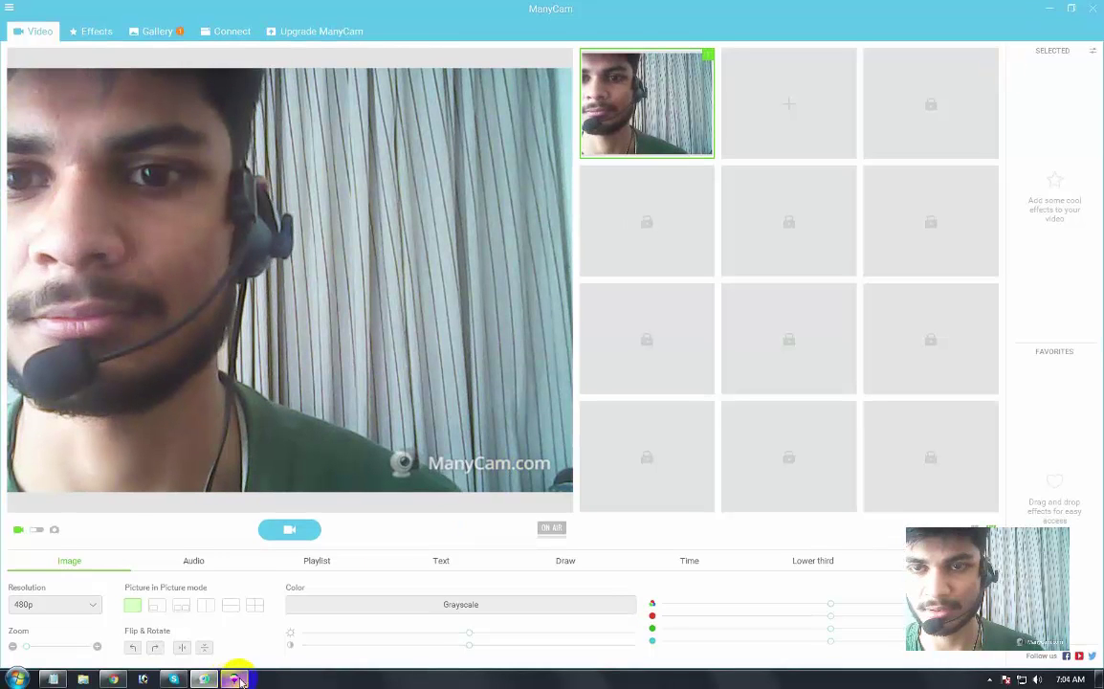
left_click(1048, 9)
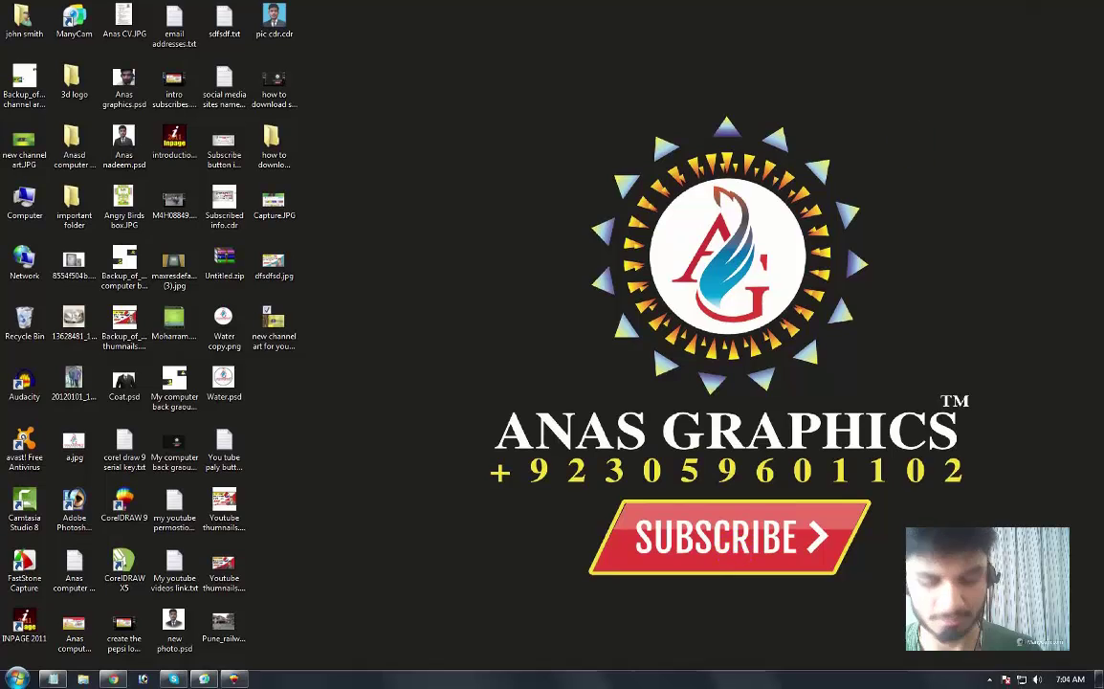